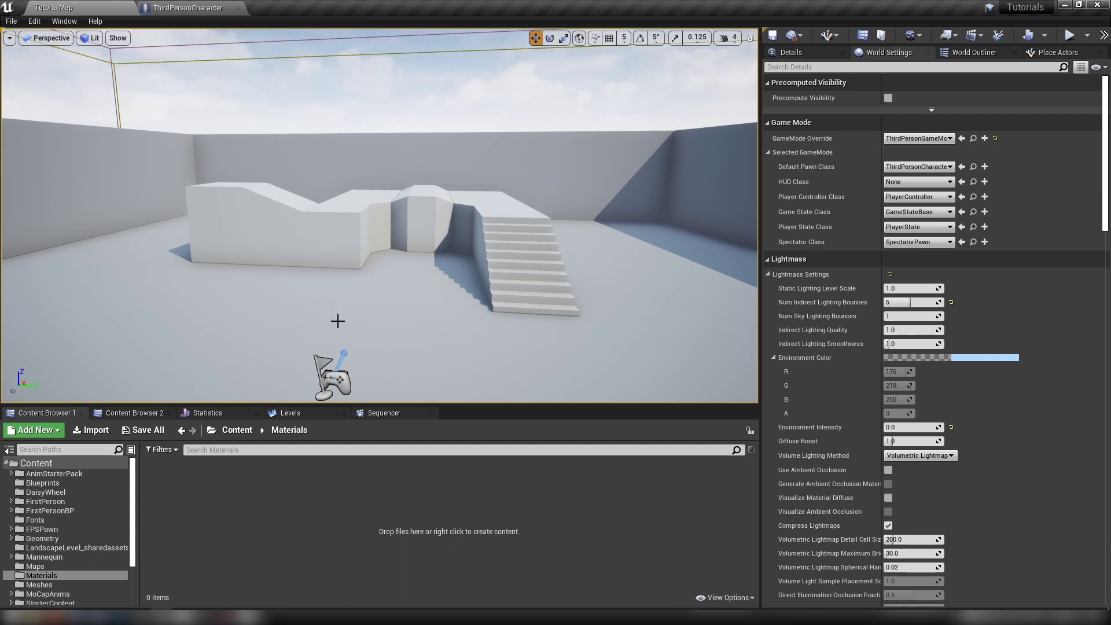
- Create a material function in the Materials folder and name it StealthCamo_MF
right_drag(337, 320, 315, 308)
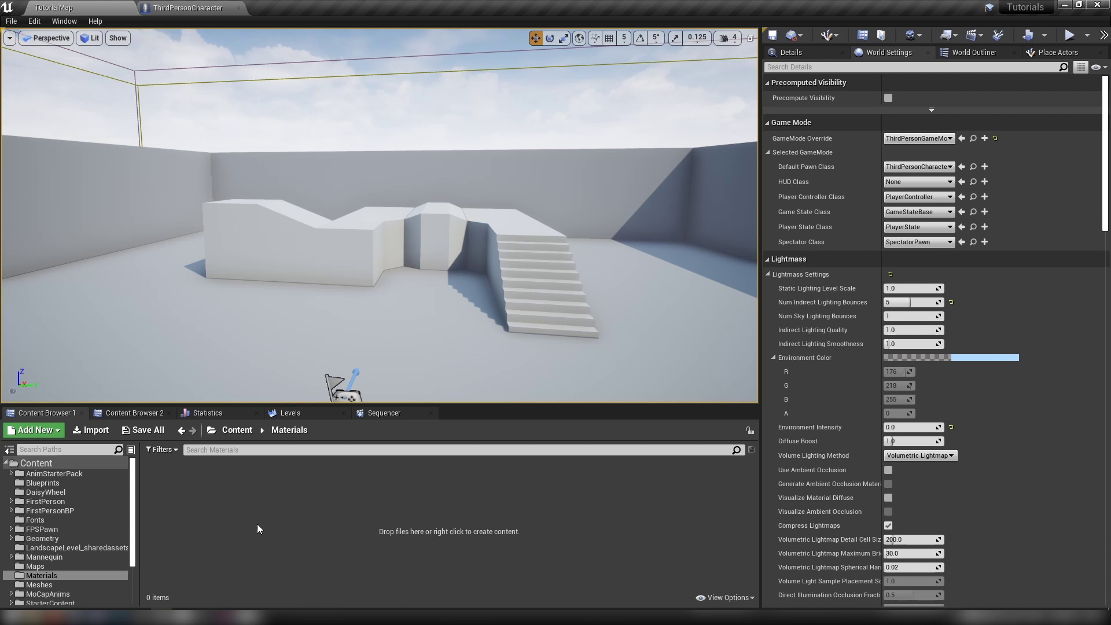
right_click(315, 522)
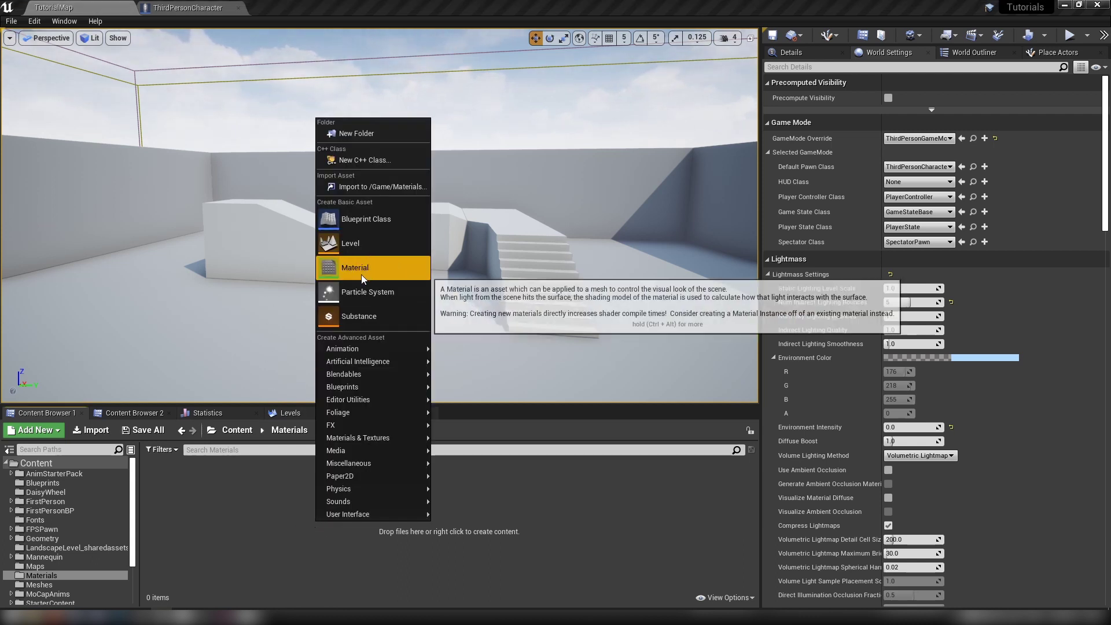
mouse_move(359, 437)
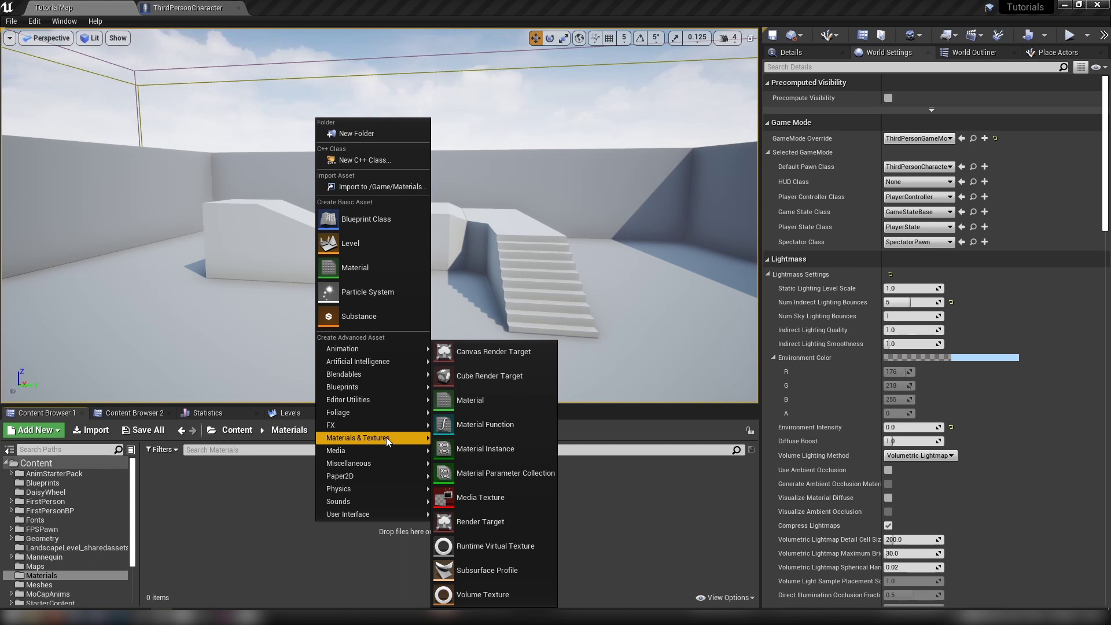
click(480, 425)
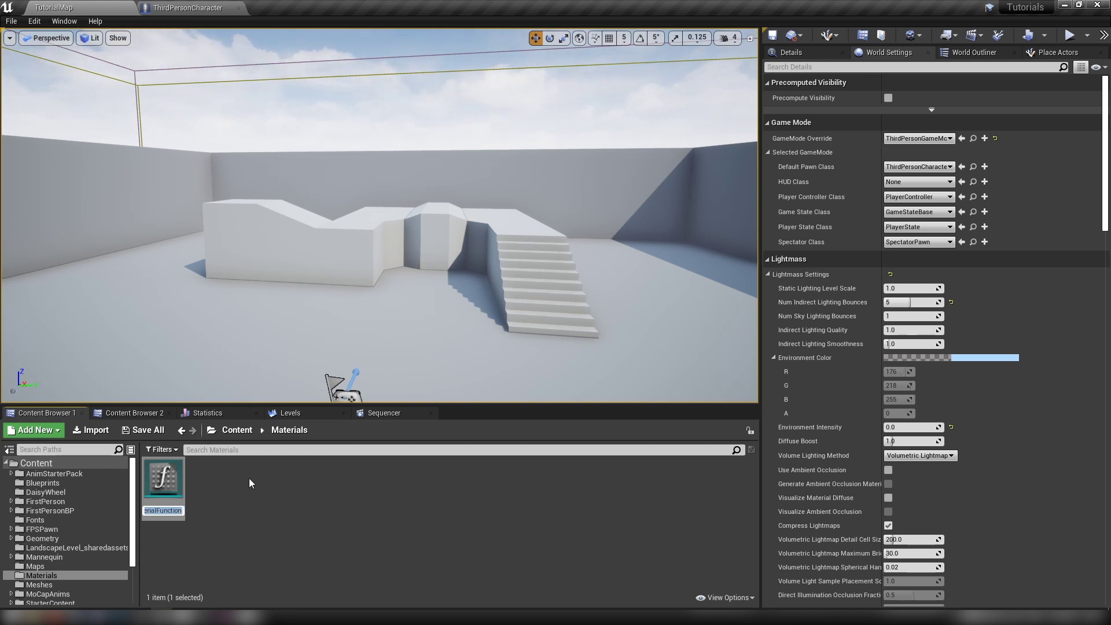
text(StealthCX)
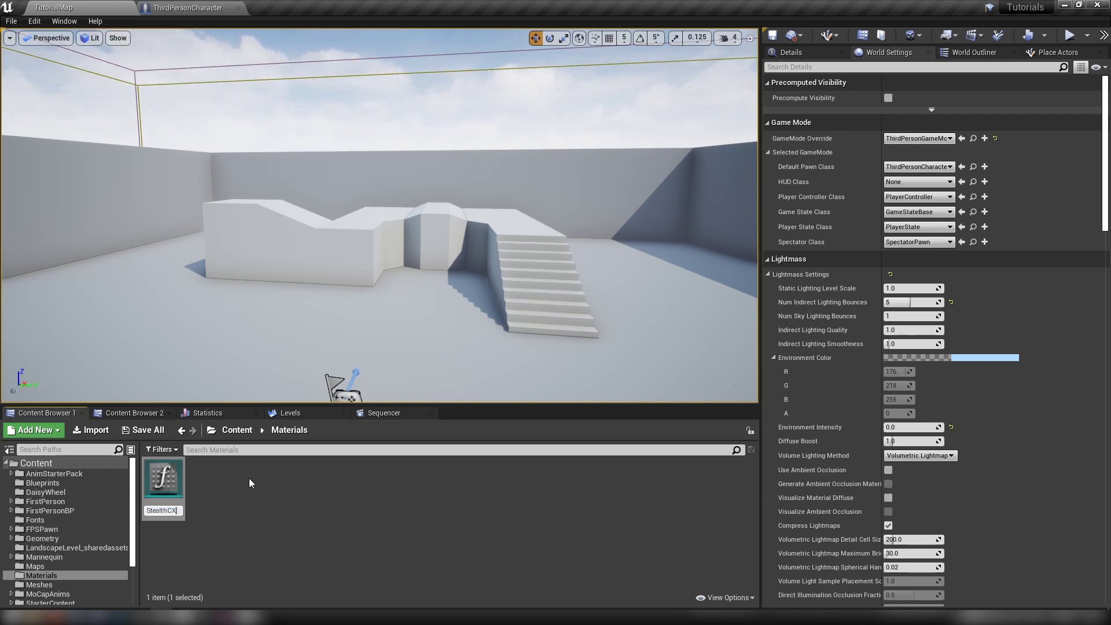
text(a\\)
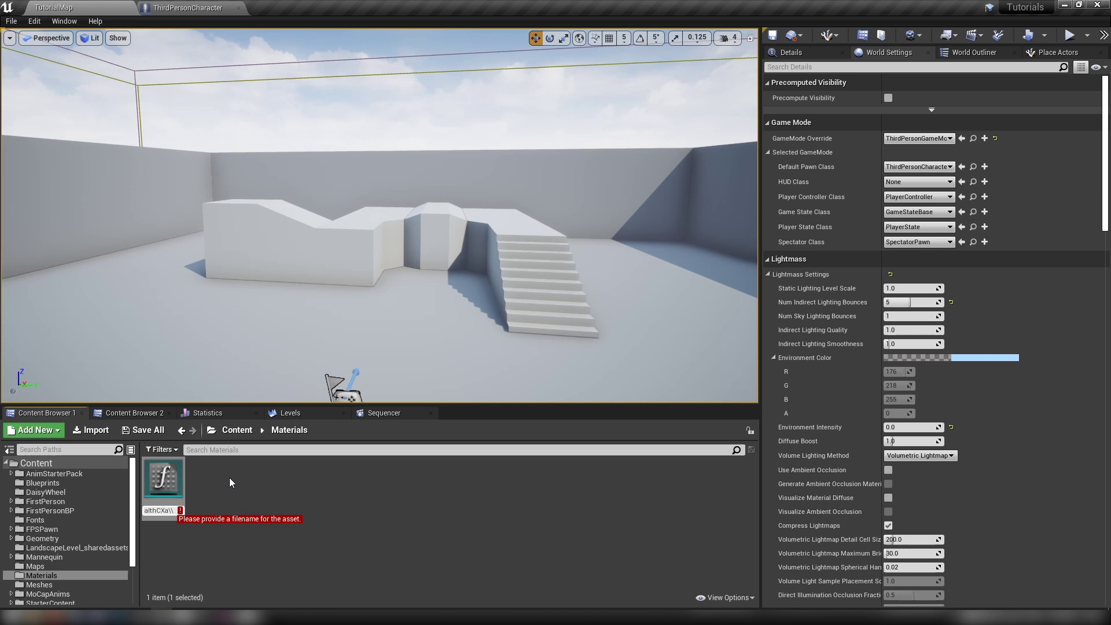
key(BackSpace)
key(BackSpace)
key(BackSpace)
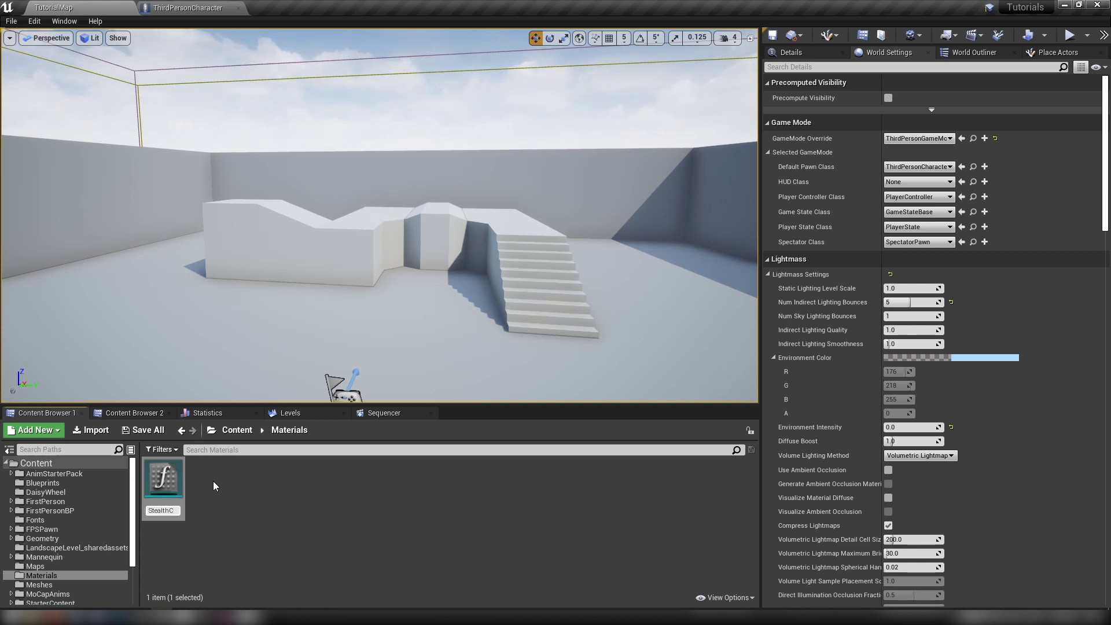
text(amo_MF)
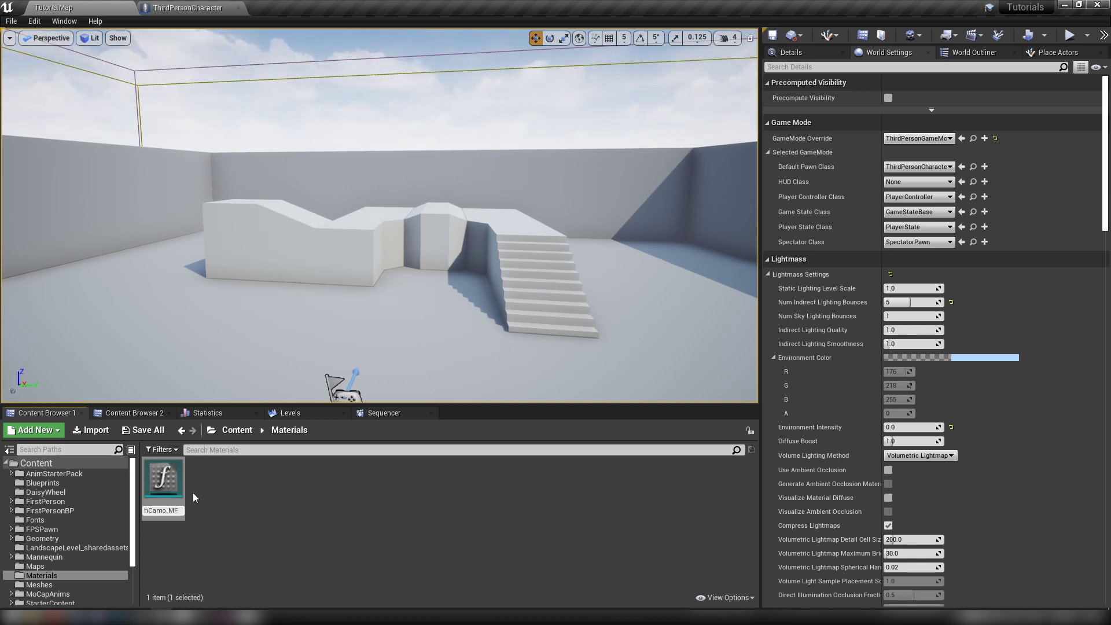
key(Return)
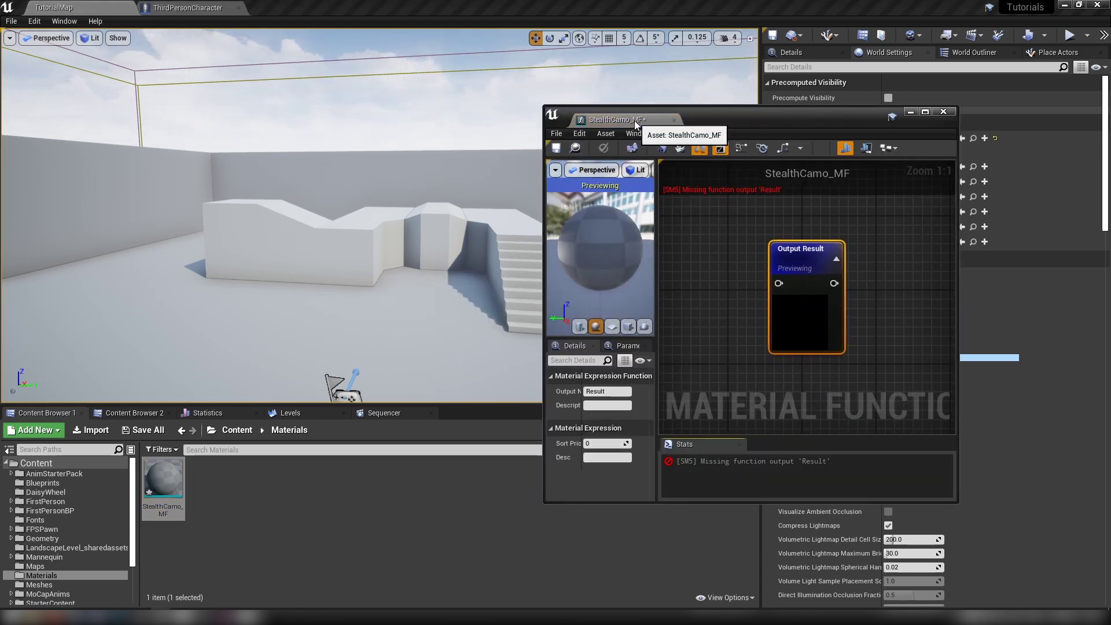
- Dock the StealthCamo_MF editor alongside the other open editors and make room in its graph around the Output Result node
drag(634, 120, 301, 9)
right_drag(405, 295, 838, 379)
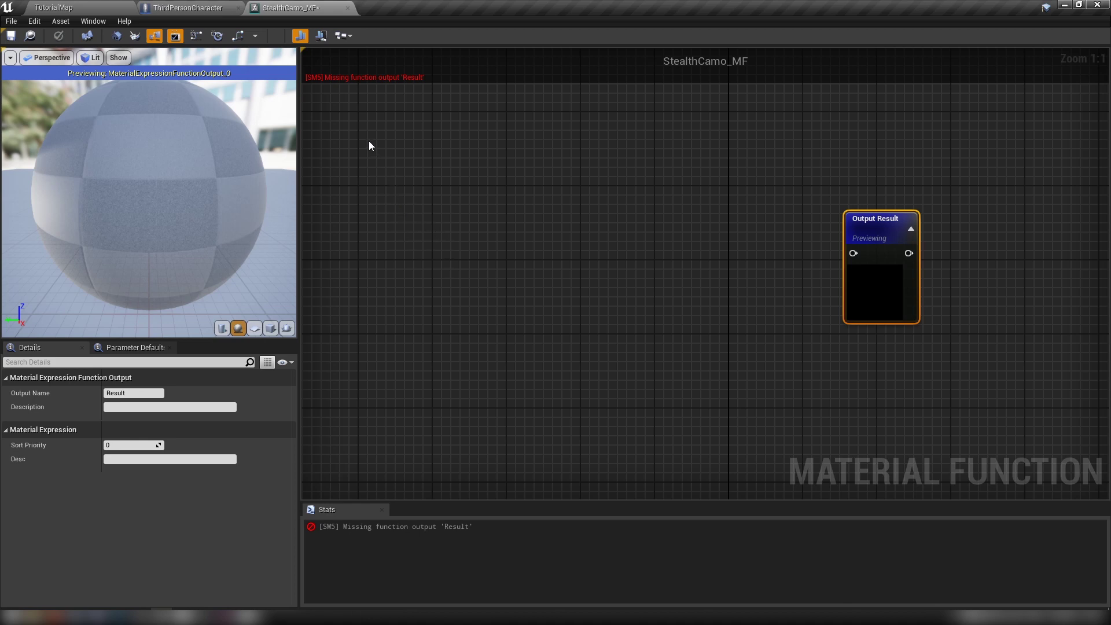
- Select the Mesh component of the ThirdPersonCharacter blueprint and locate its Element 0 material, M_UE4Man_Body, in the Content Browser
click(210, 12)
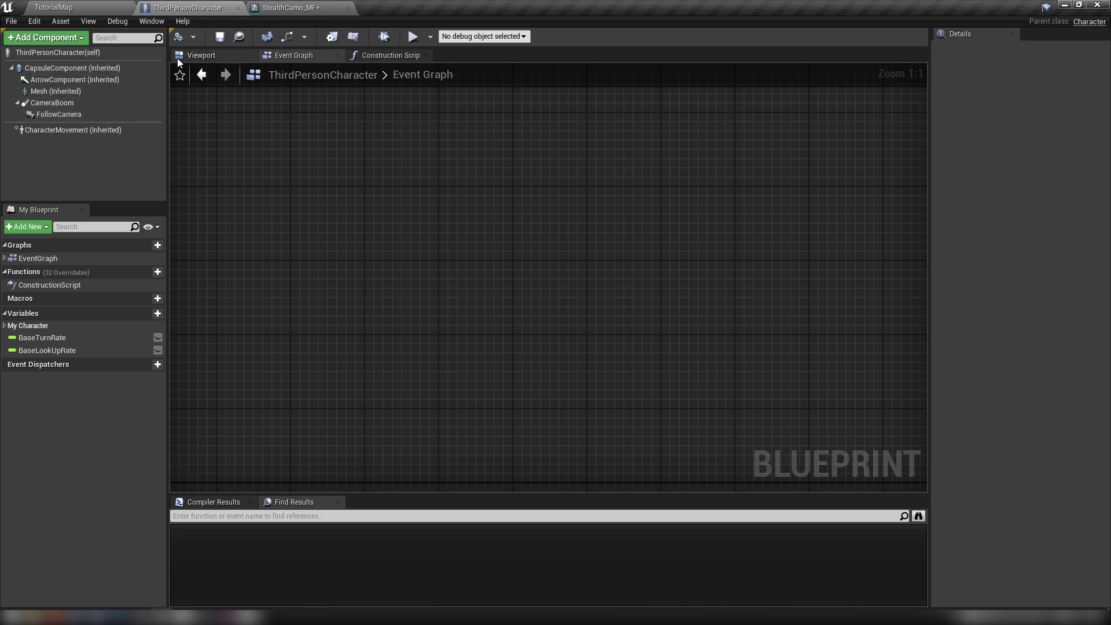
alt+drag(475, 179, 511, 230)
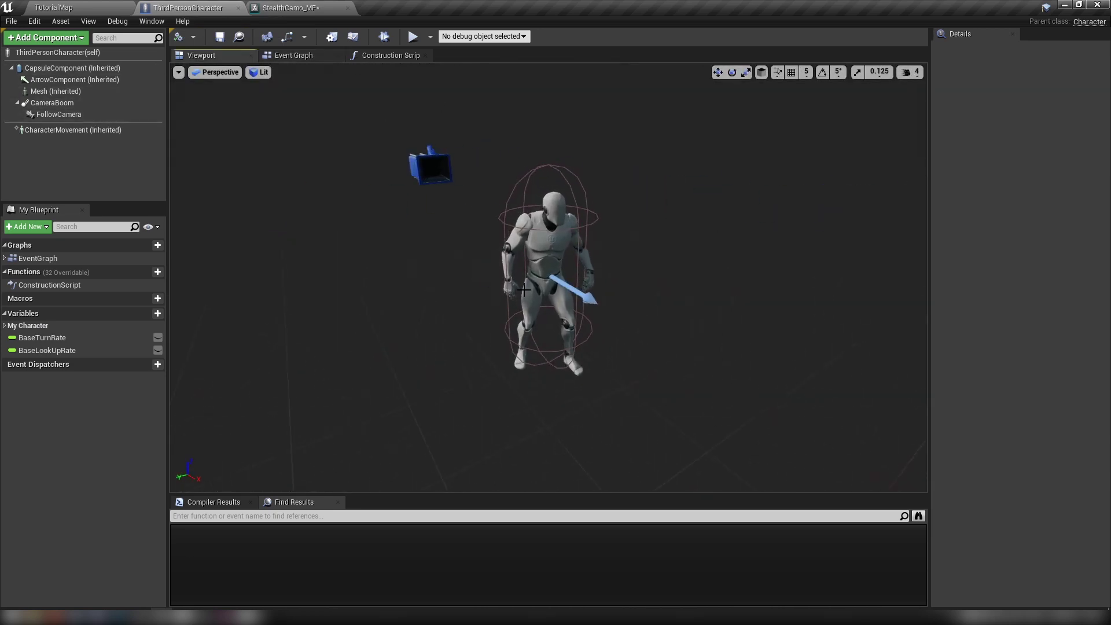
click(544, 247)
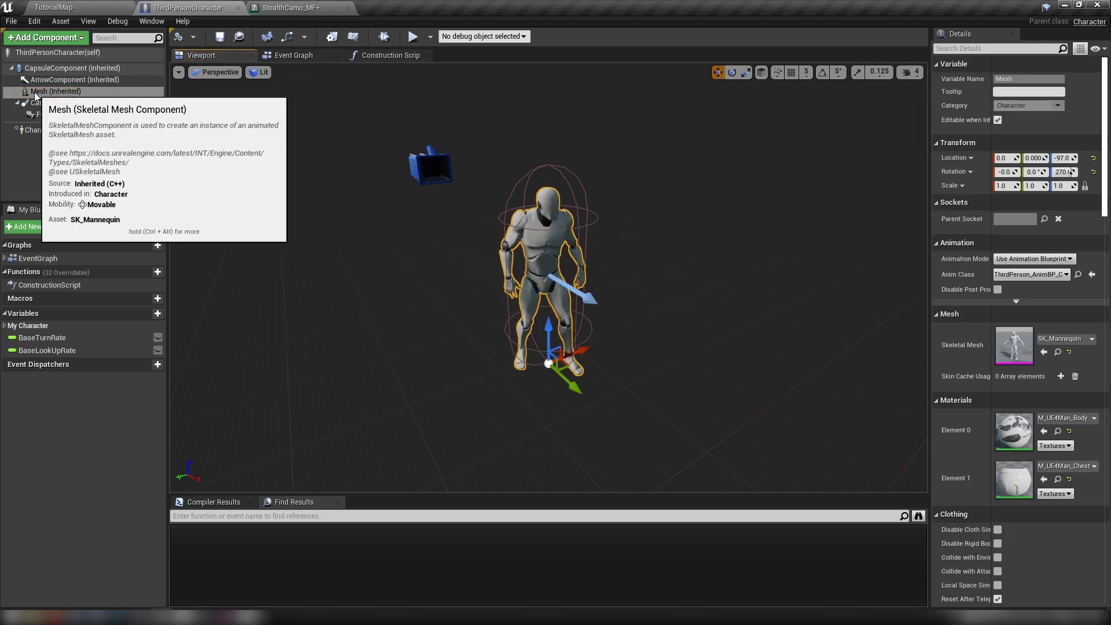
click(65, 91)
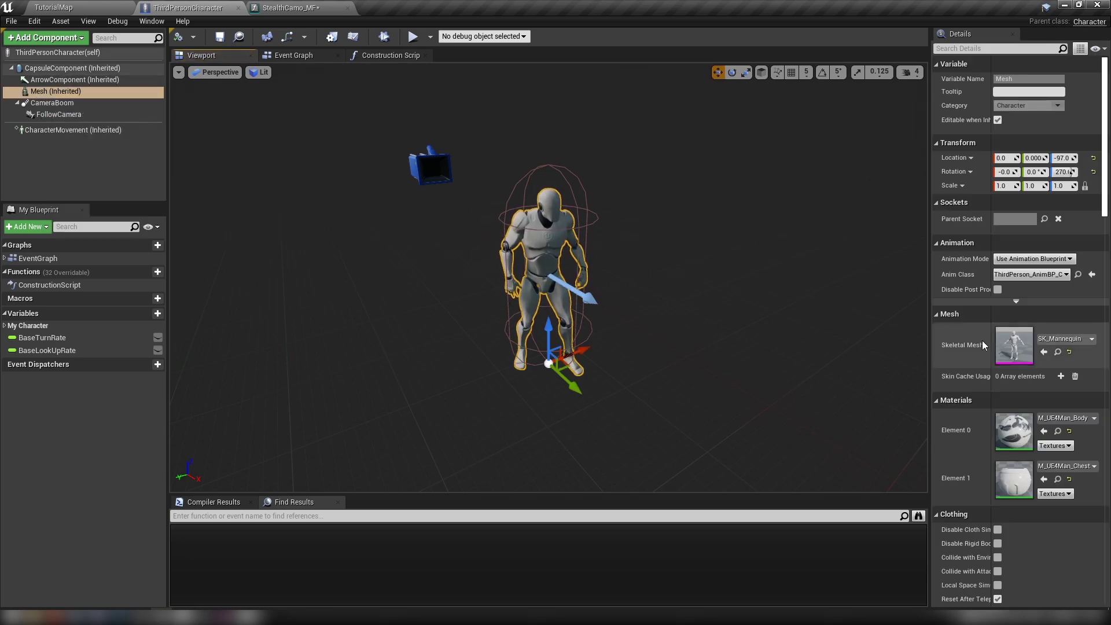
click(1057, 429)
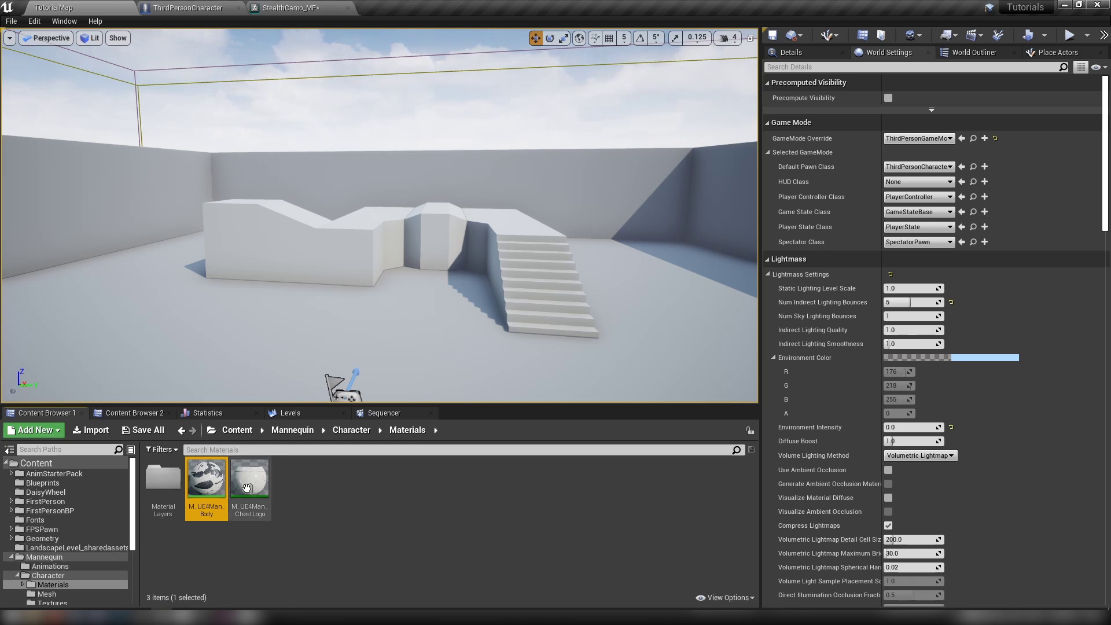
- Look at the Blueprint feature packs that can be added to the project, then leave without adding any
click(60, 432)
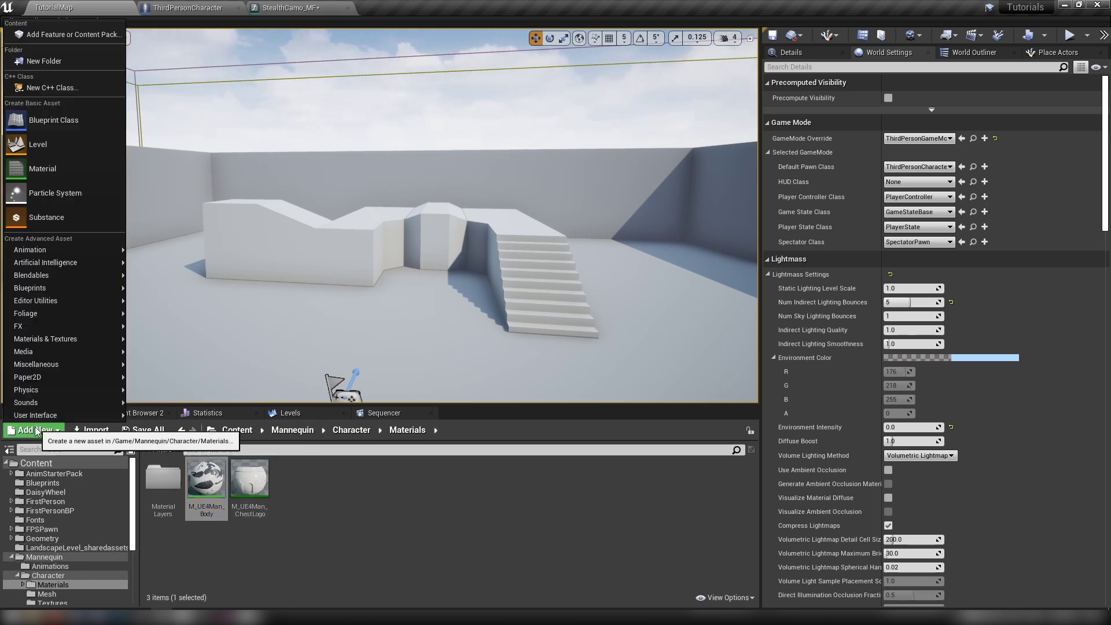
click(75, 35)
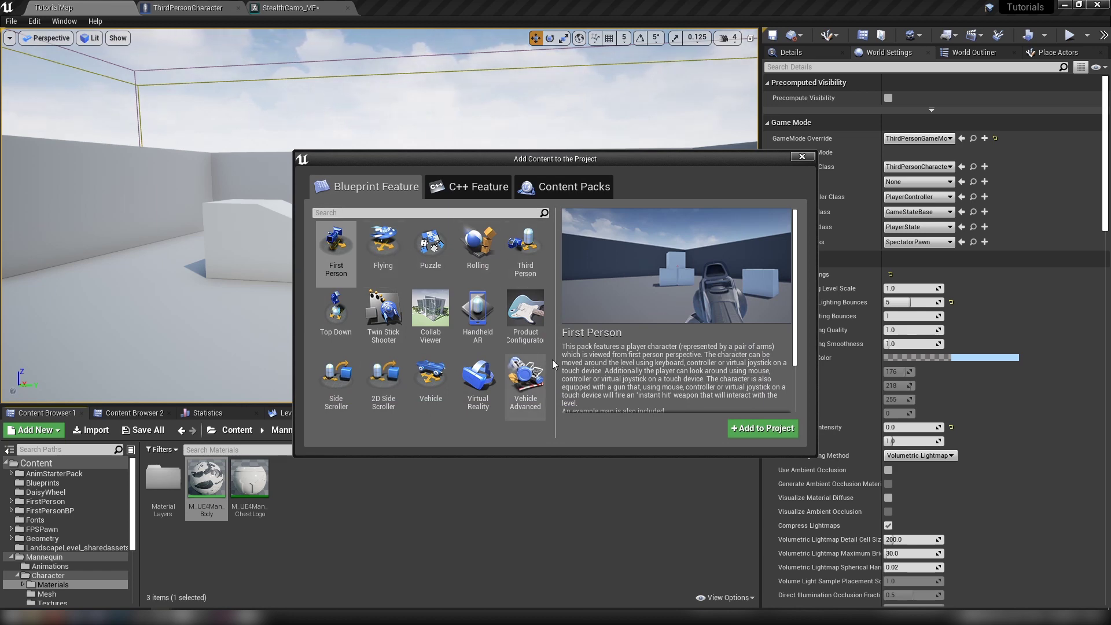
click(807, 160)
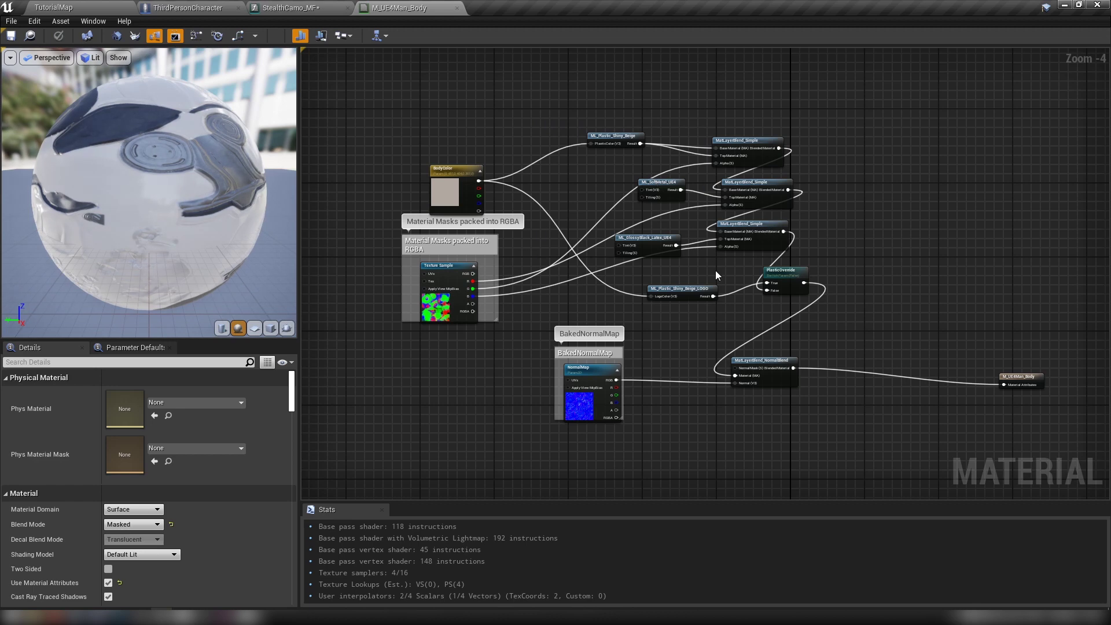
- Move the result node of the M_UE4Man_Body material closer to the MatLayerBlend_NormalBlend node
right_drag(716, 271, 645, 275)
drag(868, 357, 891, 360)
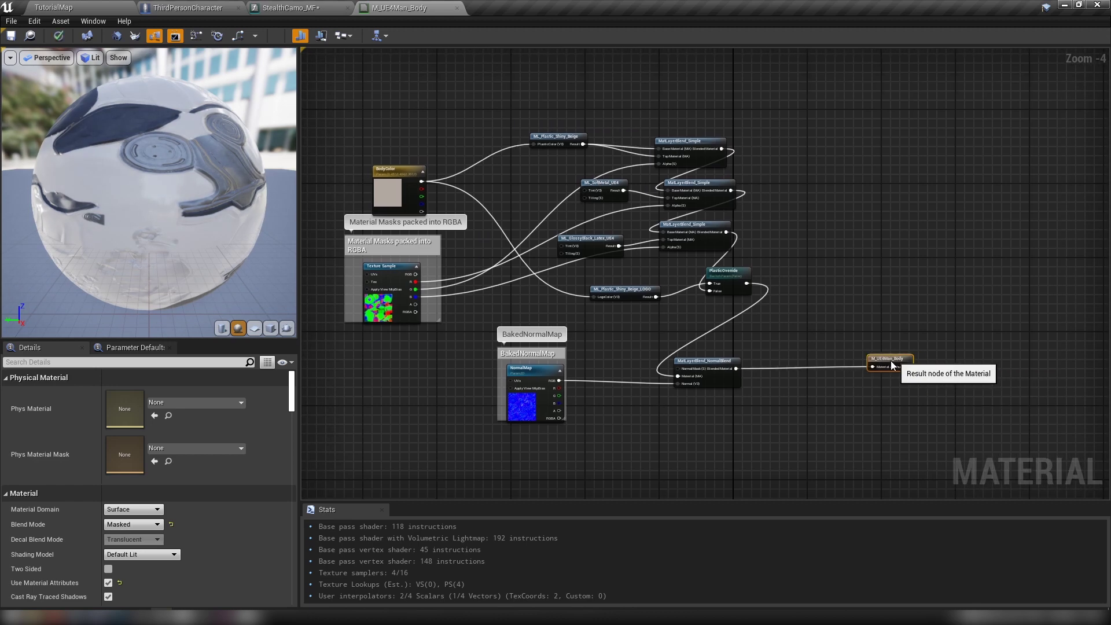
scroll(873, 373, up, 4)
right_drag(874, 374, 793, 347)
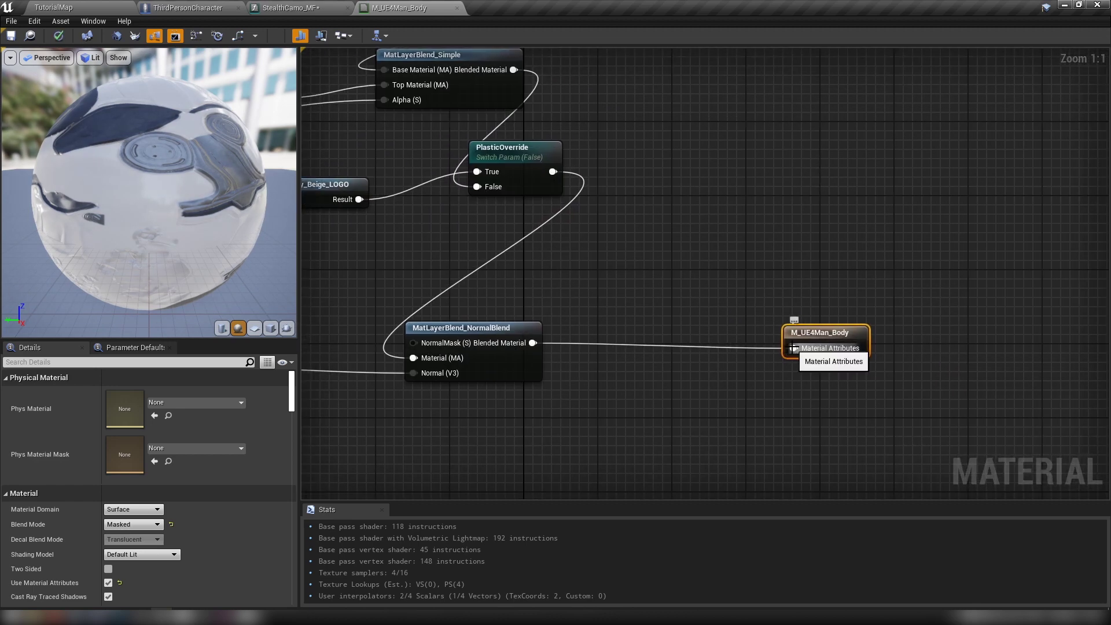
- Disconnect the Material Attributes input of the M_UE4Man_Body result node and disable Use Material Attributes to show the separate inputs
alt+click(793, 348)
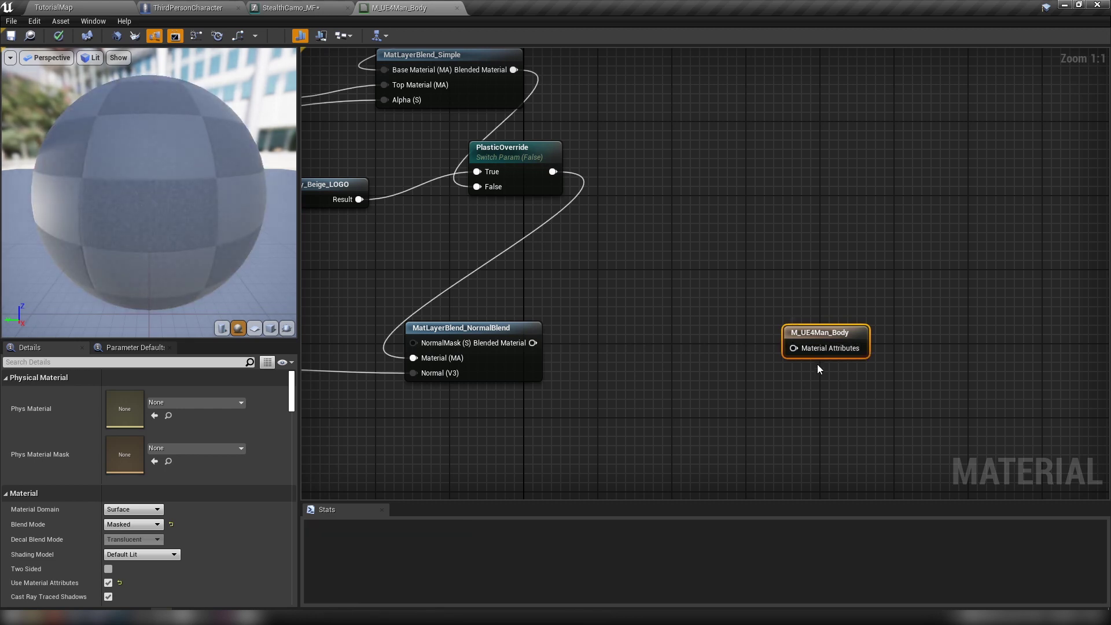
drag(824, 329, 833, 310)
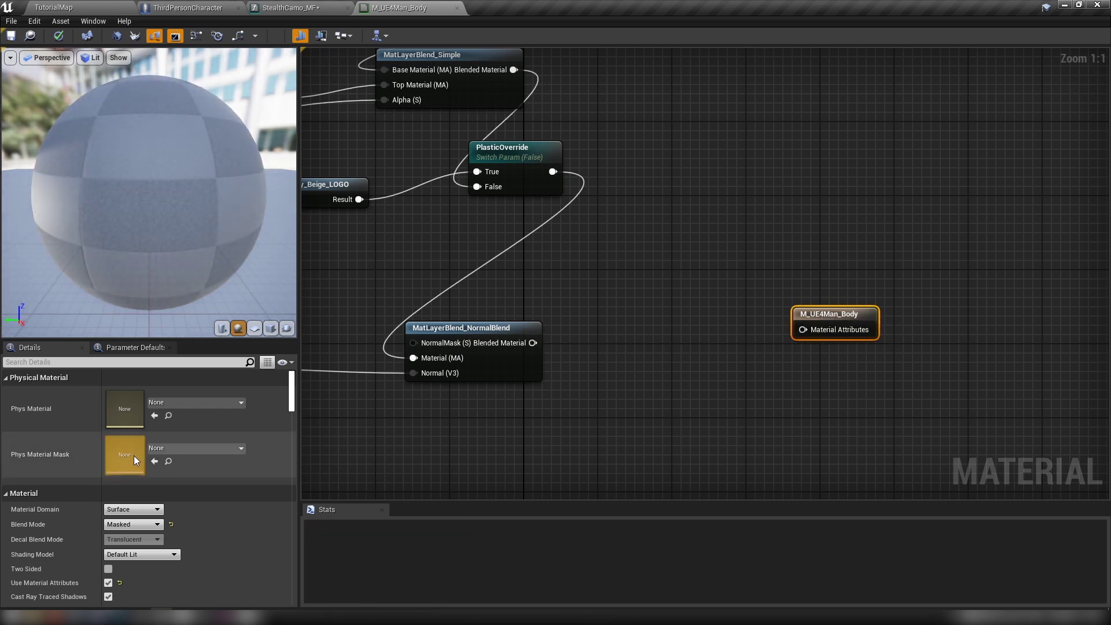
click(108, 582)
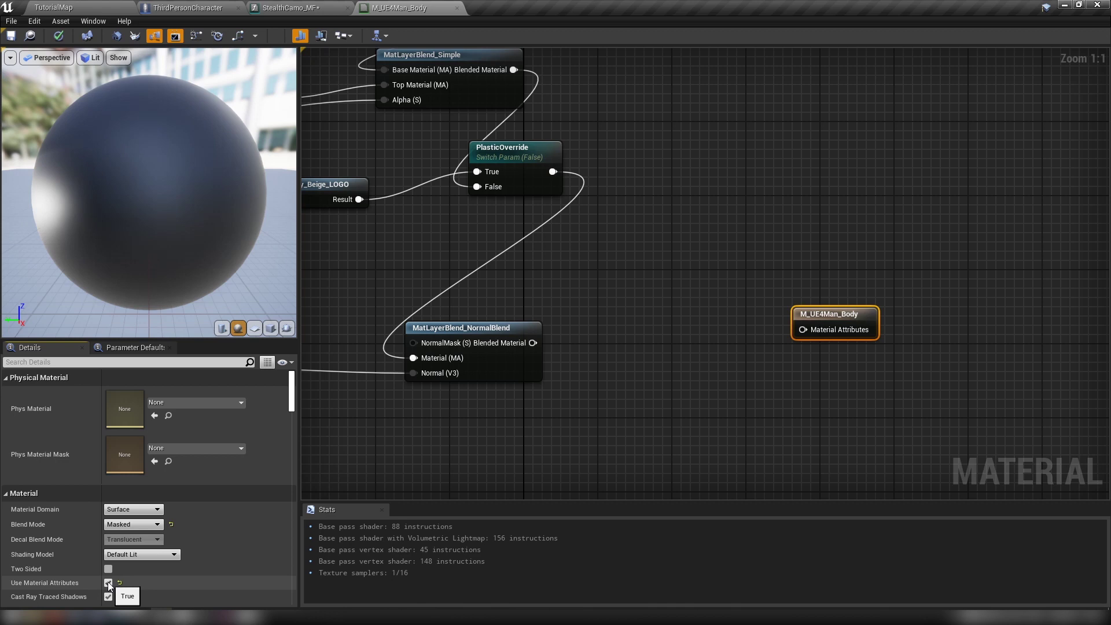
drag(859, 349, 840, 173)
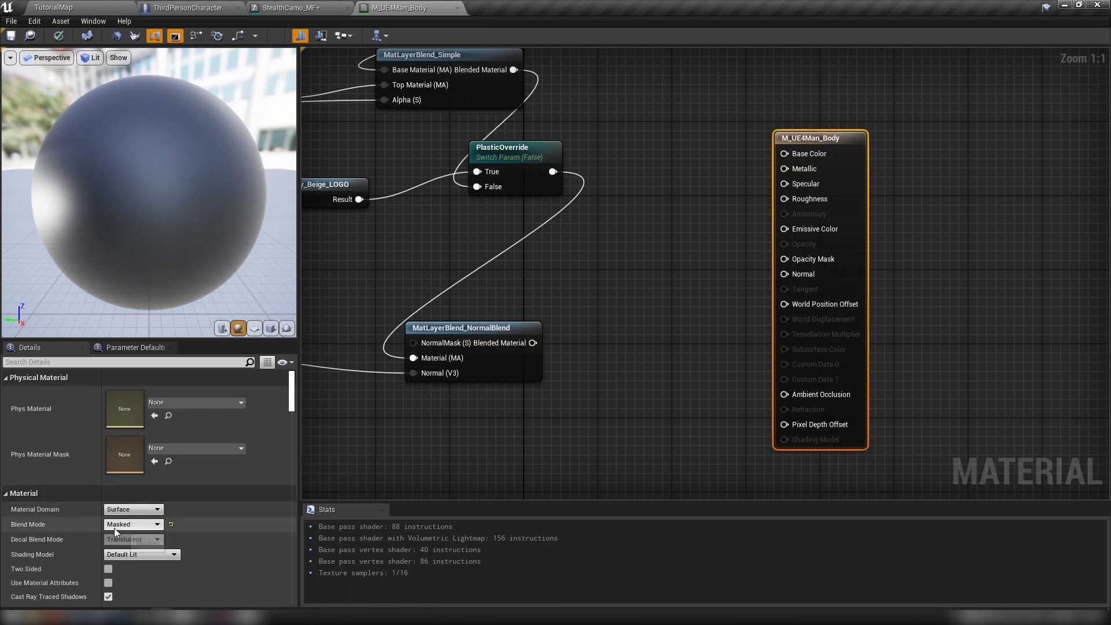
- Re-enable Use Material Attributes and reconnect MatLayerBlend_NormalBlend's Blended Material output to the M_UE4Man_Body result node
click(108, 582)
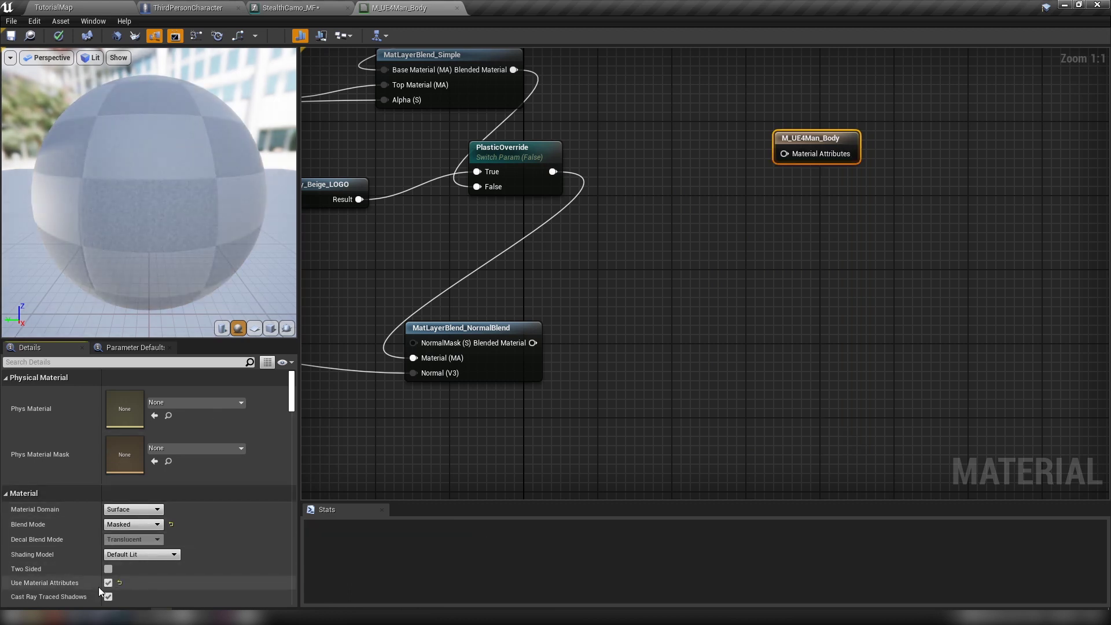
drag(831, 141, 878, 317)
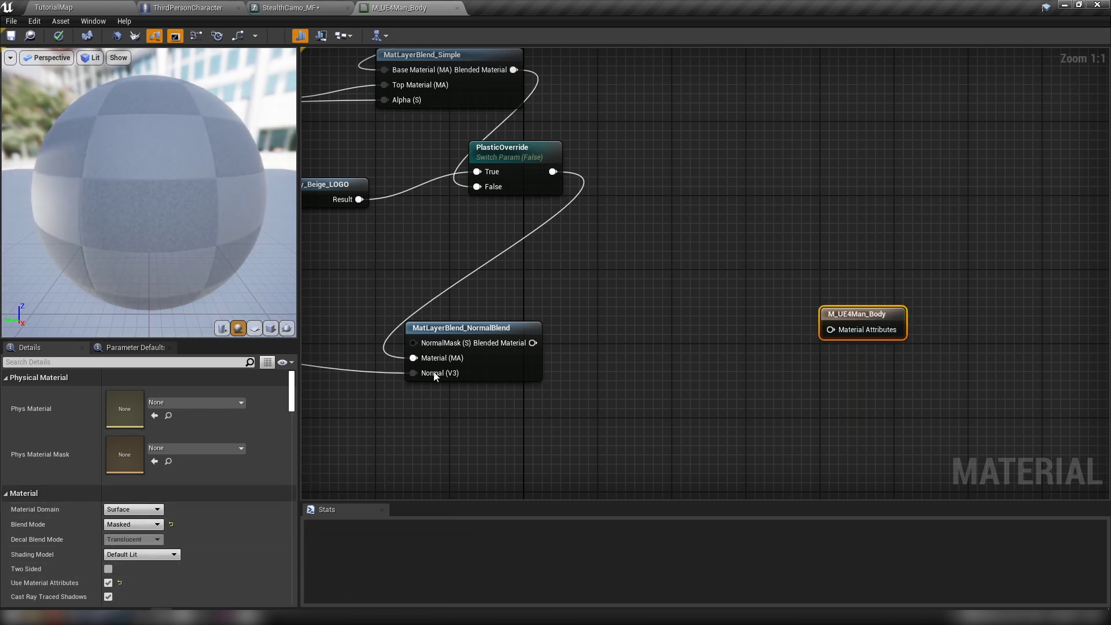
drag(531, 343, 796, 348)
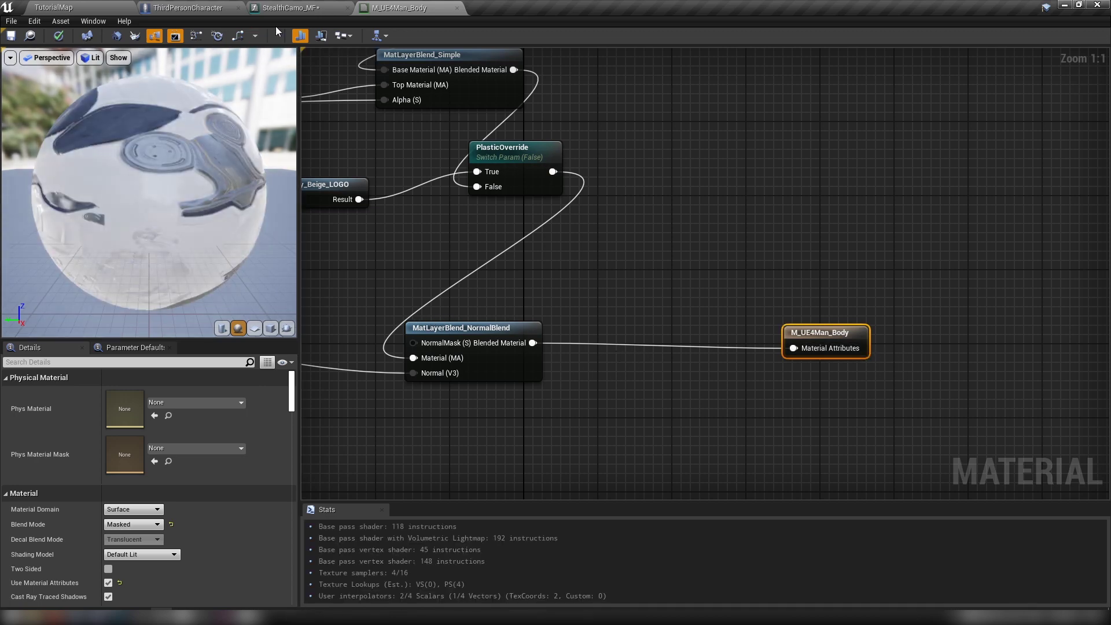
- Add a MakeMaterialAttributes node to the StealthCamo_MF graph and place it well before the Output Result node
click(278, 8)
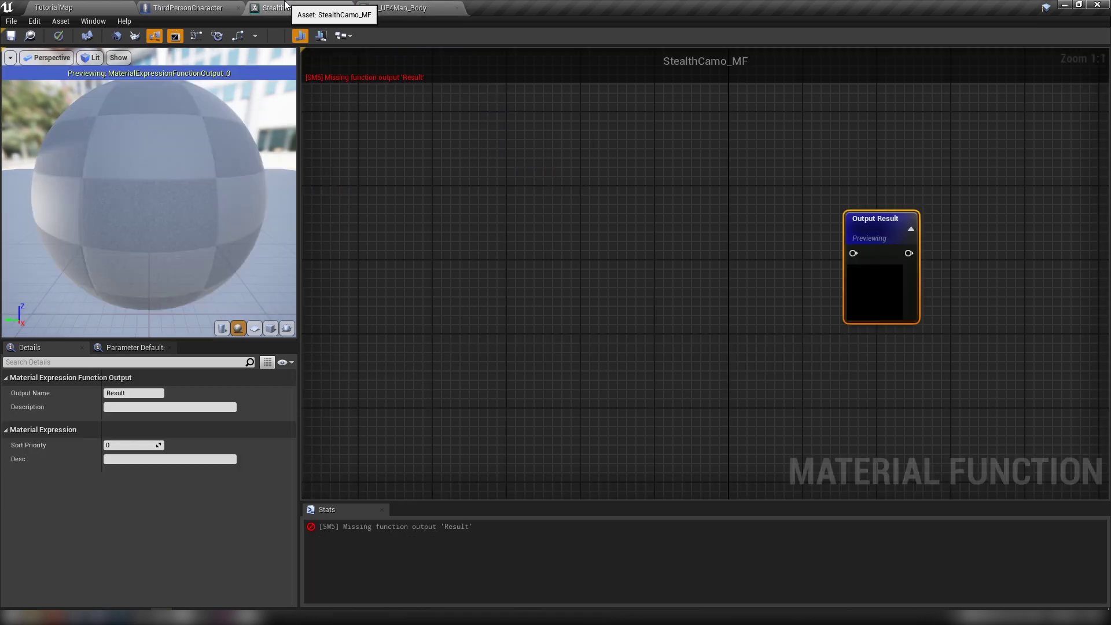
right_click(410, 239)
text(make)
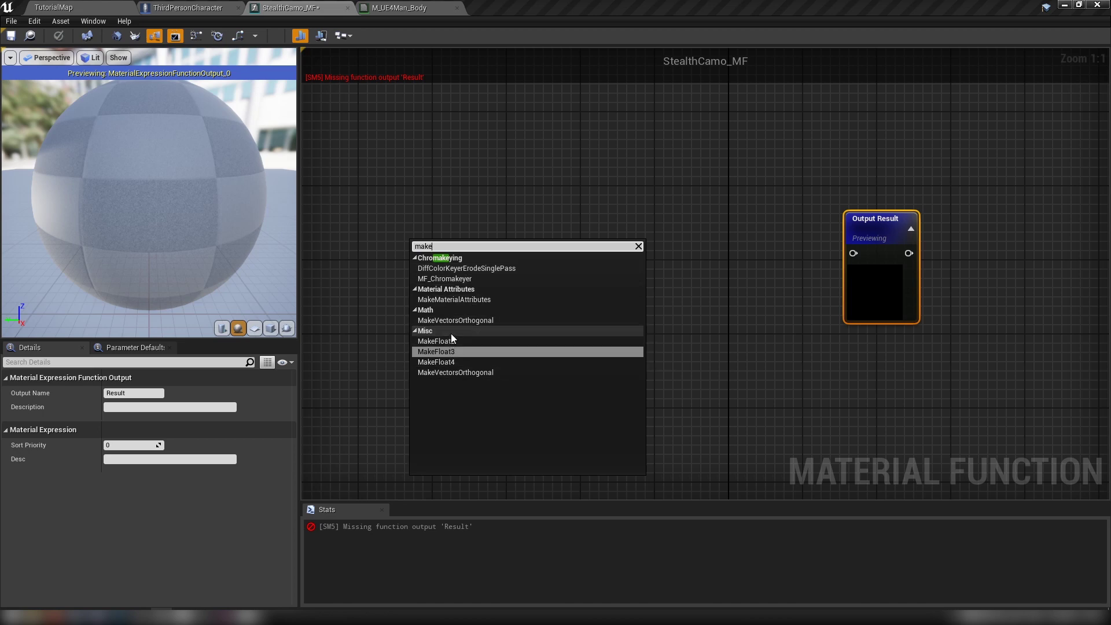
click(454, 300)
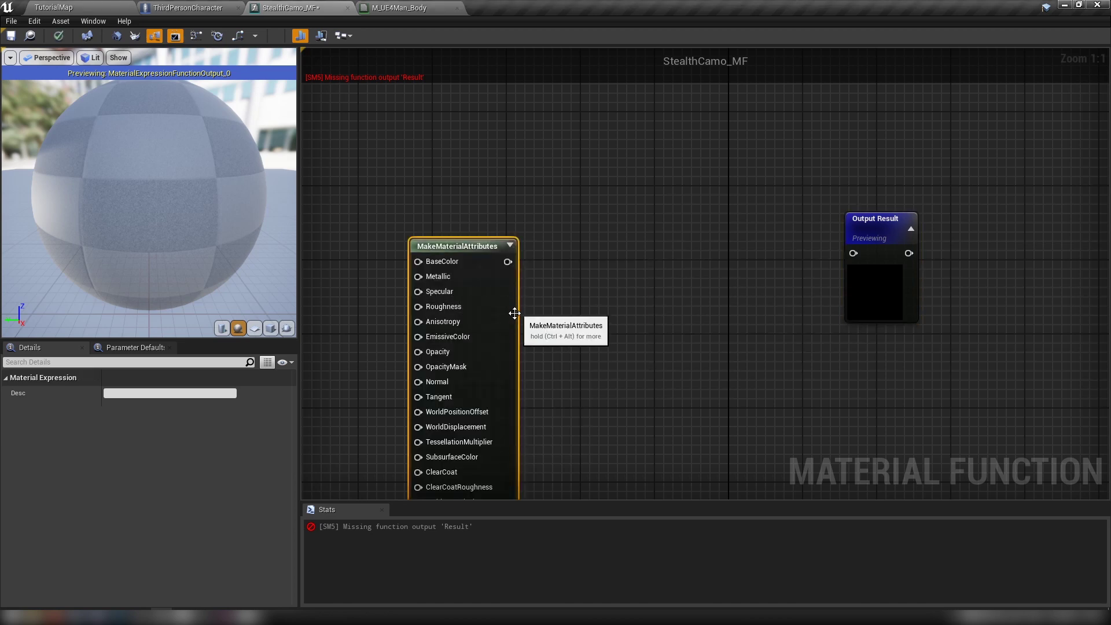
drag(514, 313, 446, 245)
- Add a FunctionInput node fed by the MakeMaterialAttributes output, collapse its preview and place it close beside that node
drag(447, 182, 512, 181)
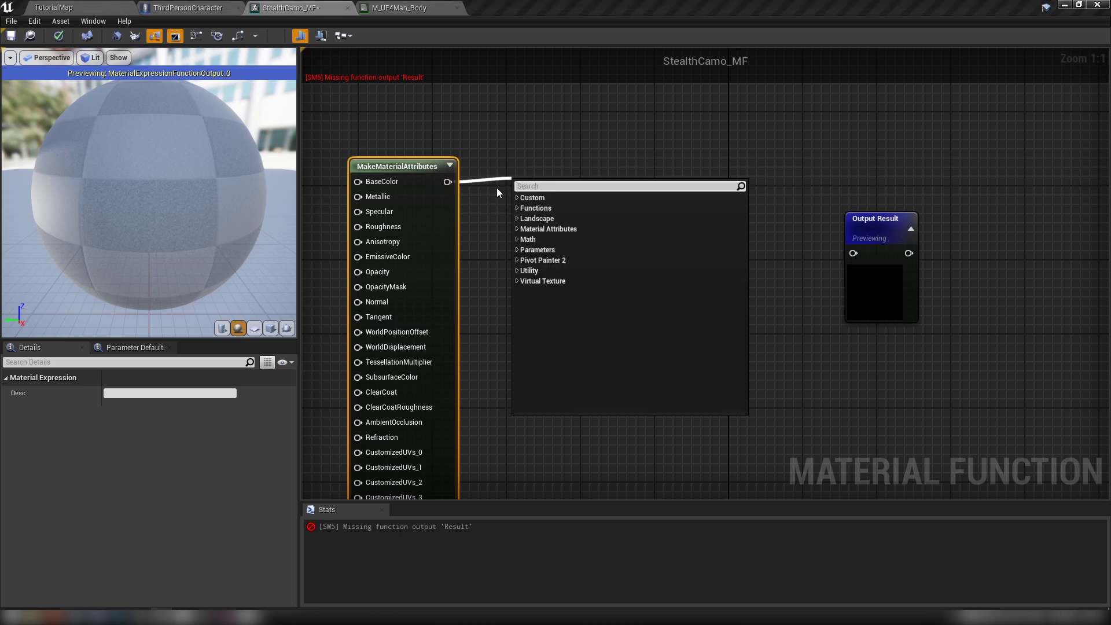
text(inp)
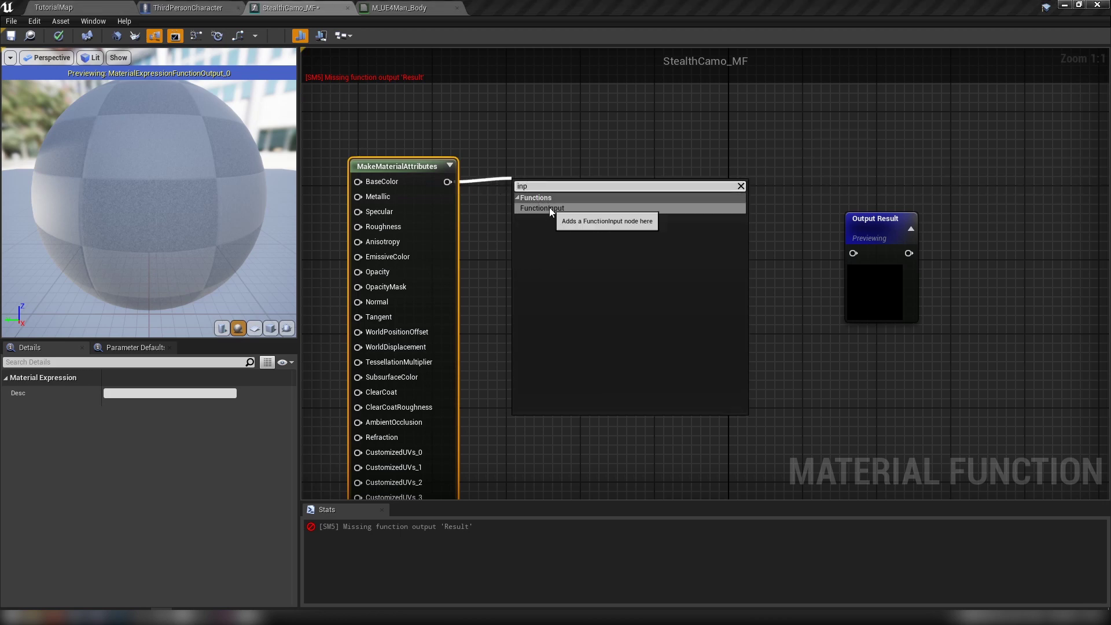
click(550, 207)
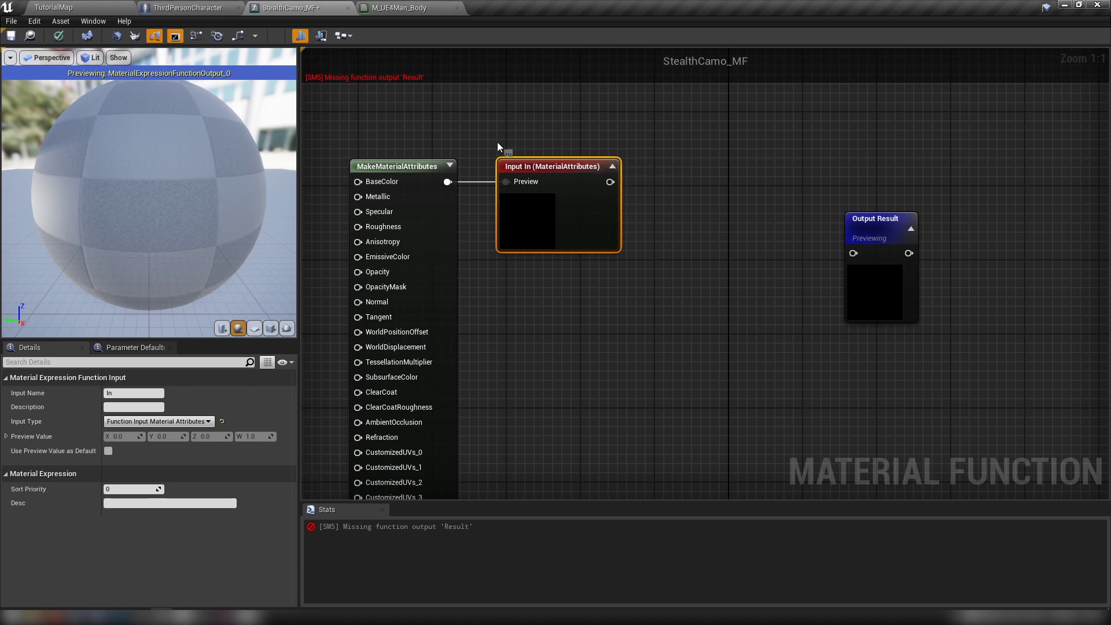
click(612, 167)
drag(561, 167, 547, 175)
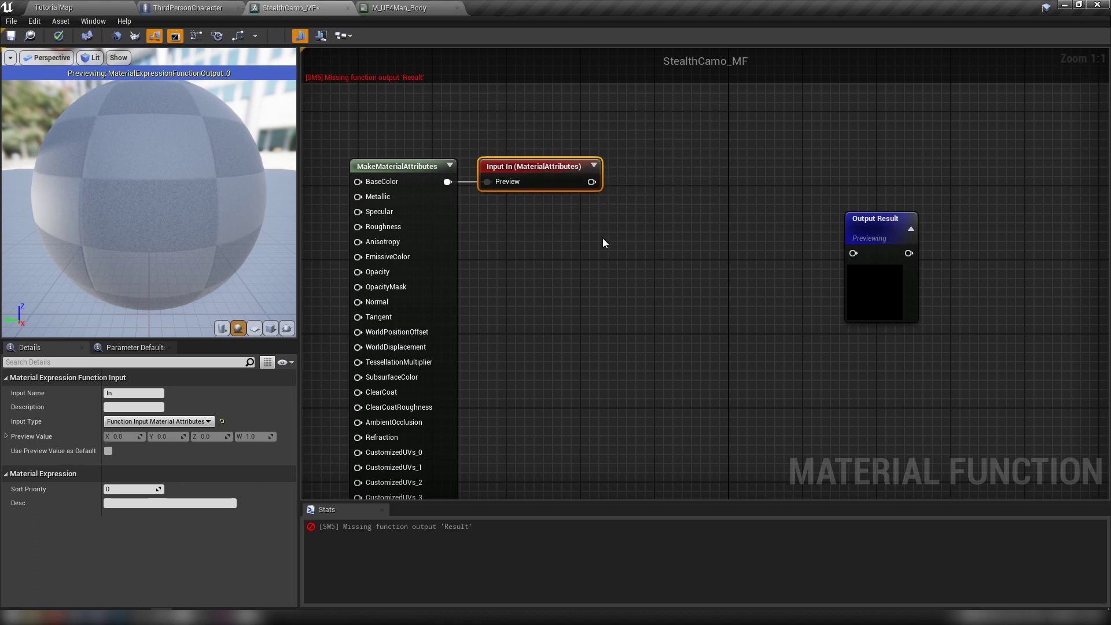
right_drag(602, 238, 546, 268)
right_drag(506, 307, 469, 290)
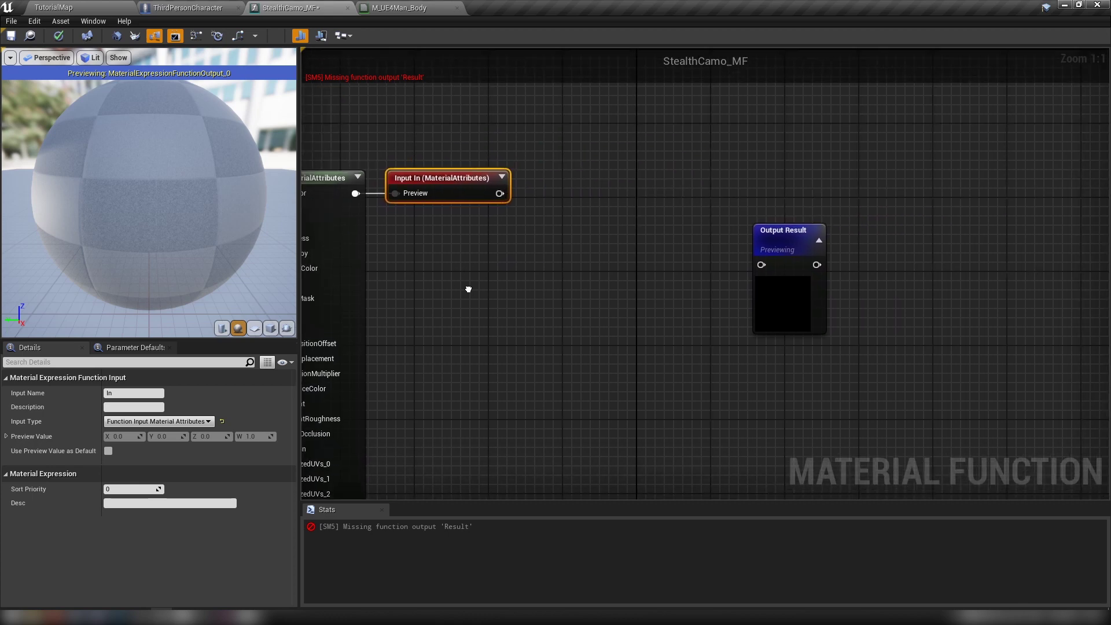
- Add a GetMaterialAttributes node fed by the FunctionInput node's output and align it beside that node
drag(499, 194, 544, 194)
text(get mater)
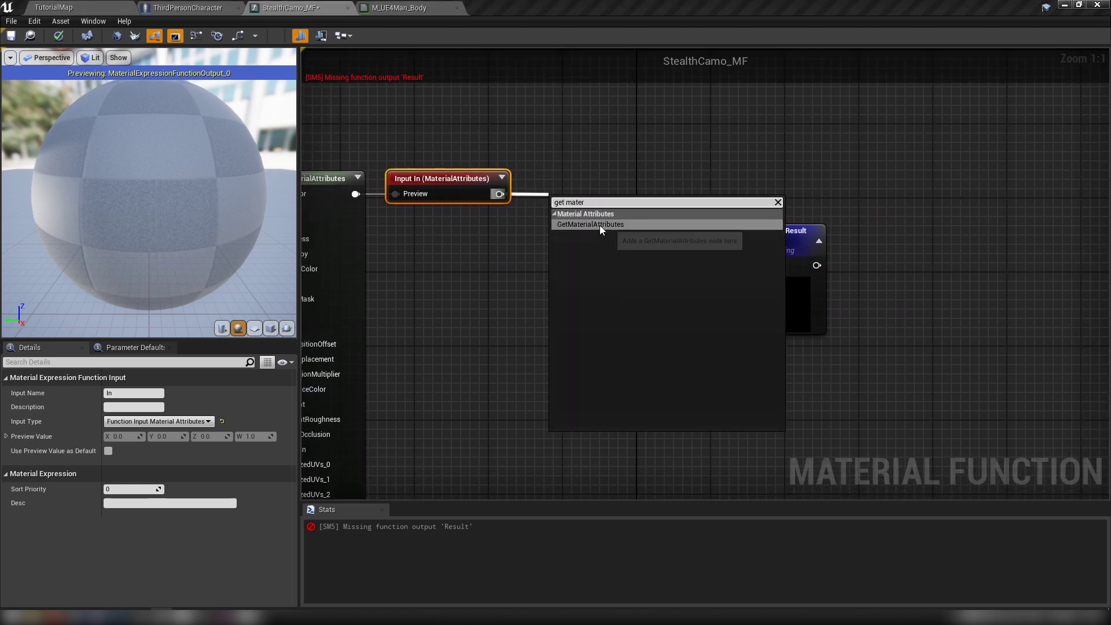
click(599, 224)
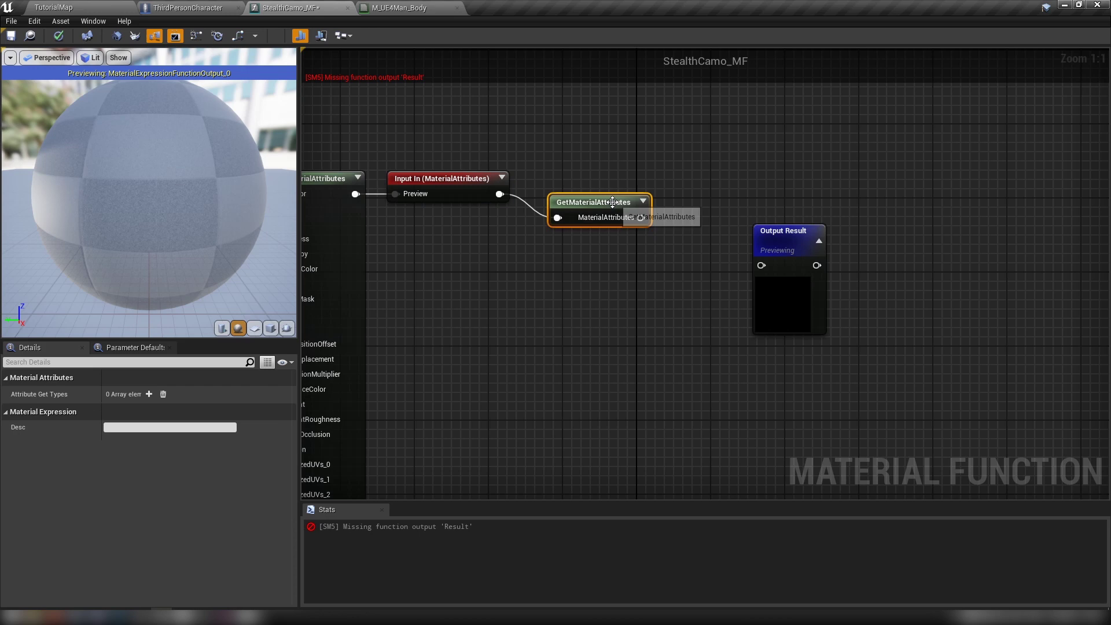
right_drag(610, 253, 541, 285)
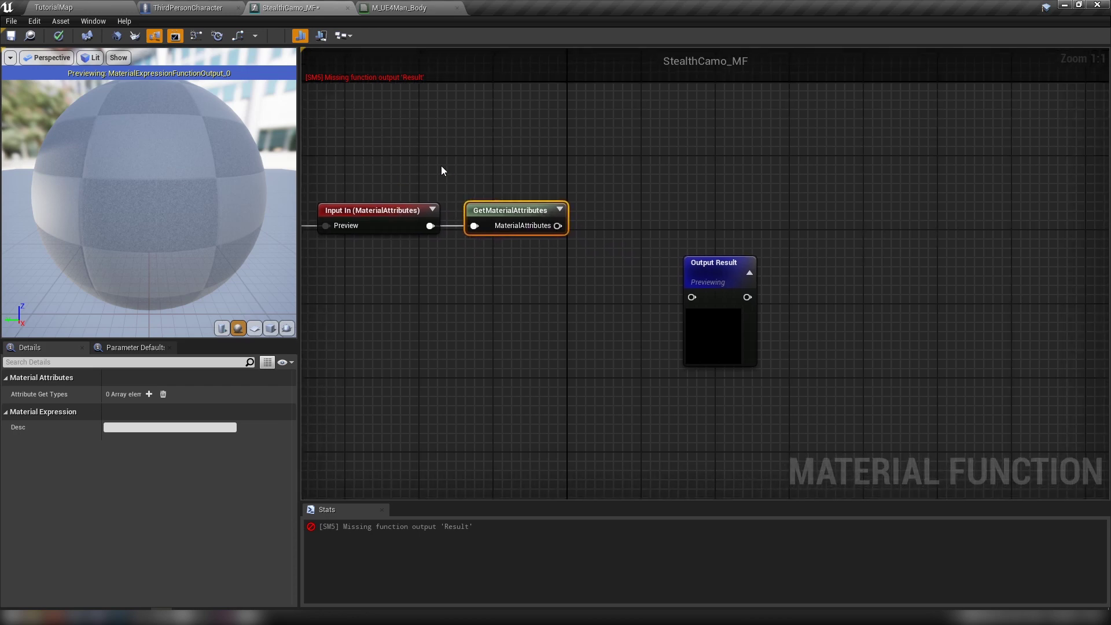
- Add a SetMaterialAttributes node fed by the MaterialAttributes output of the GetMaterialAttributes node
drag(558, 225, 601, 225)
text(set)
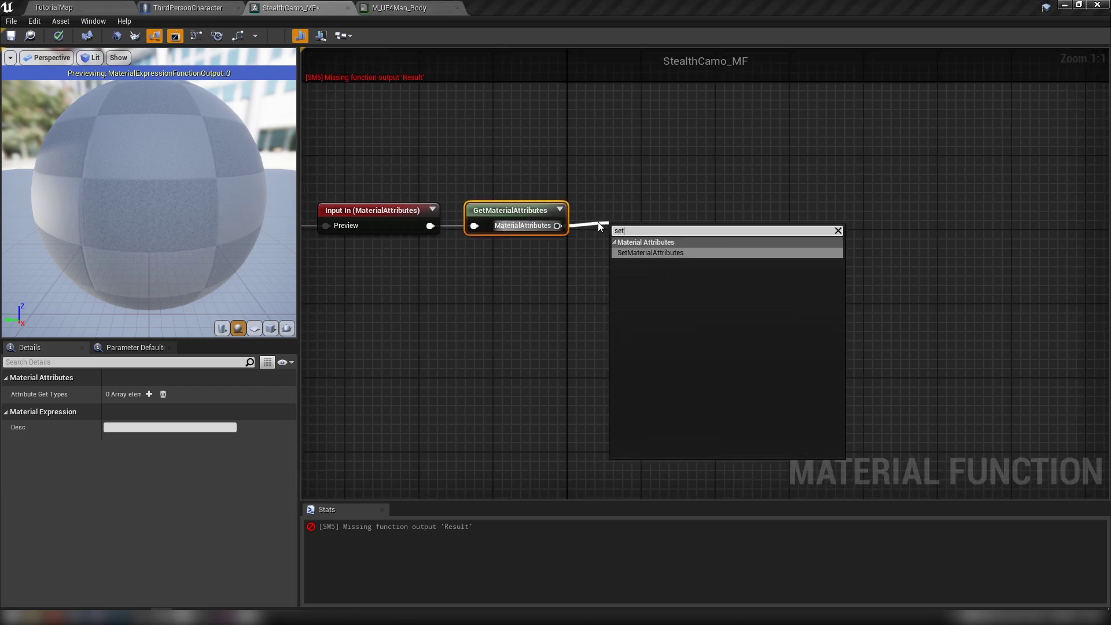
text( mat)
click(674, 255)
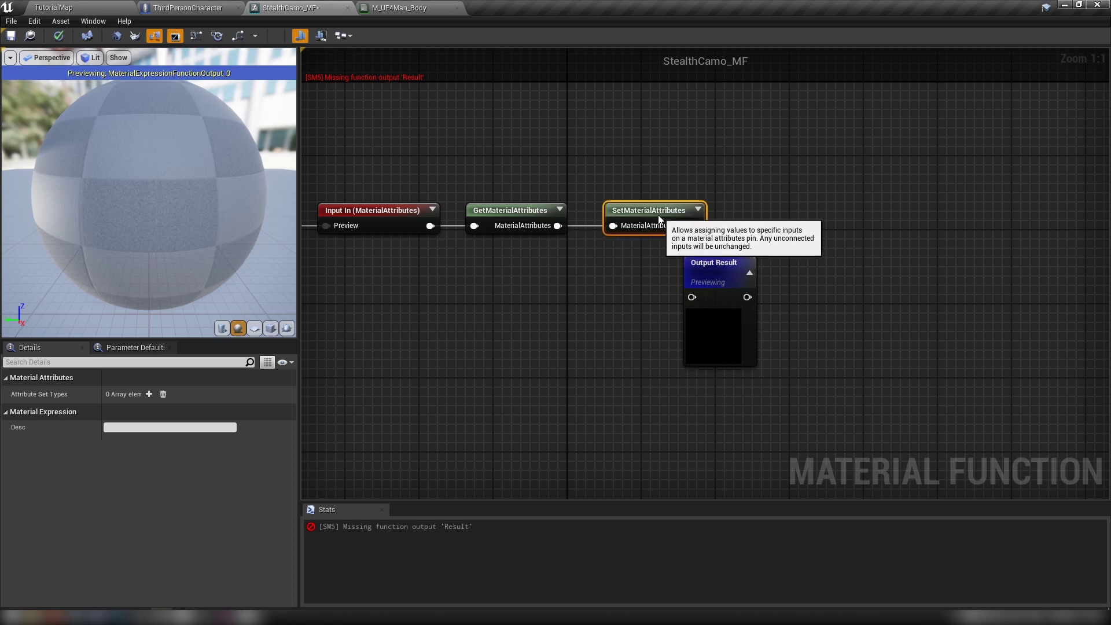
right_drag(705, 263, 623, 303)
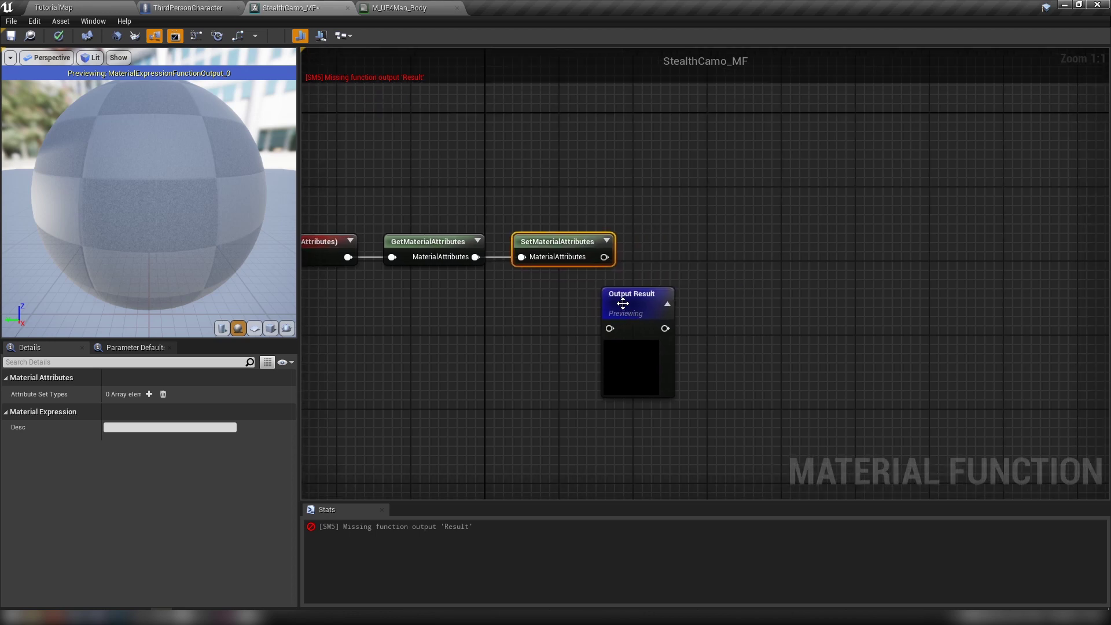
- Connect the SetMaterialAttributes output to the Output Result node and align Output Result beside it
drag(606, 250, 611, 327)
drag(640, 303, 671, 230)
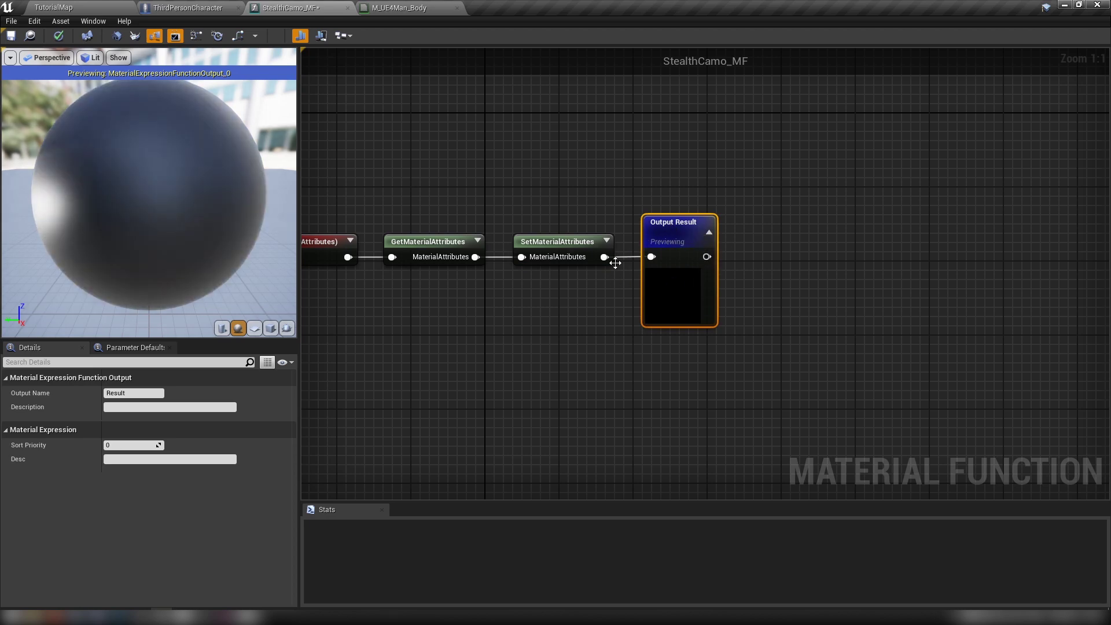
right_drag(524, 249, 640, 276)
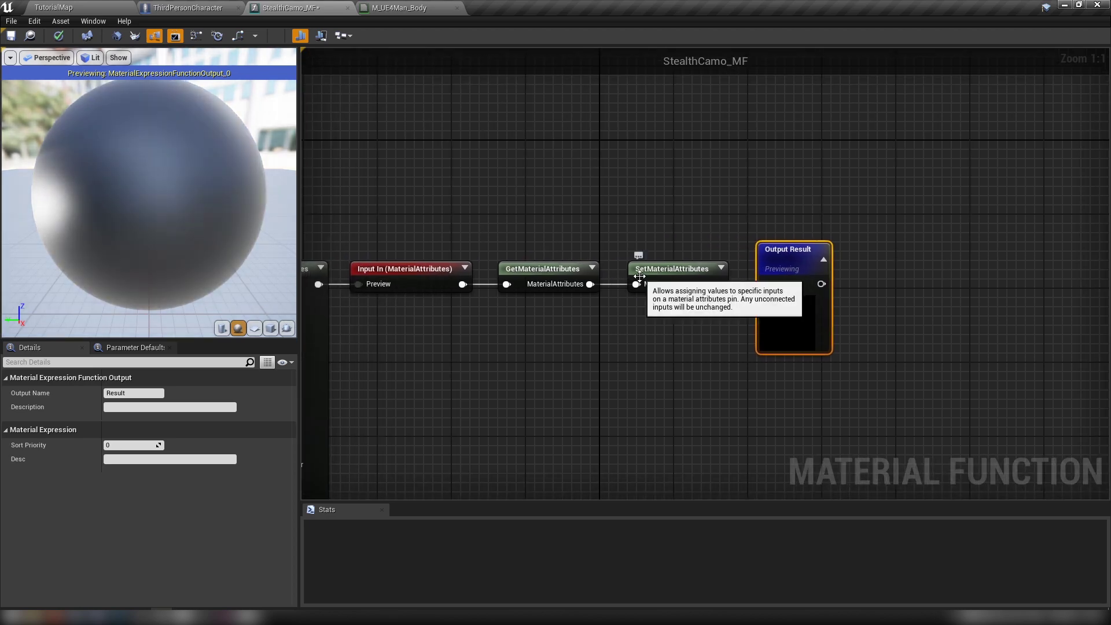
- Add two attribute set types, BaseColor and Metallic, to the SetMaterialAttributes node and open the second entry's attribute choices
click(694, 286)
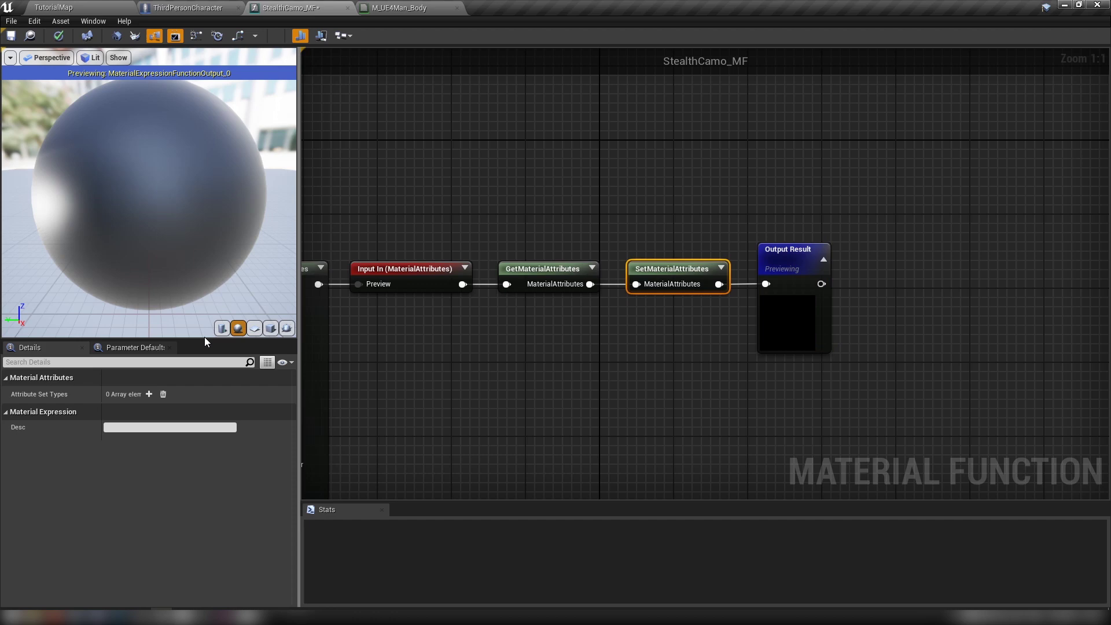
click(149, 394)
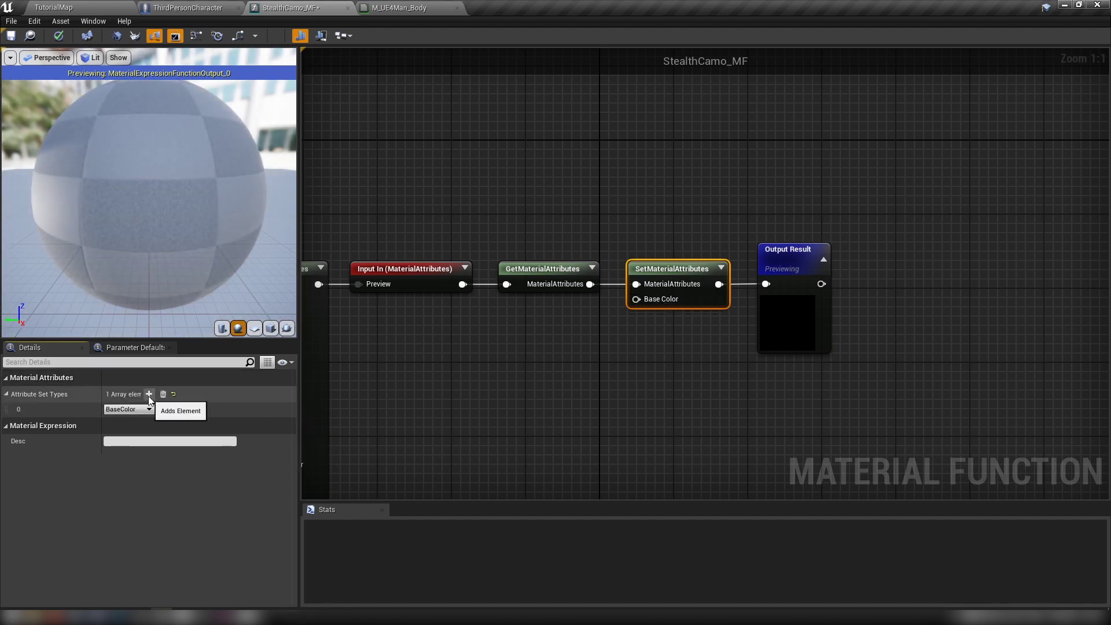
click(150, 395)
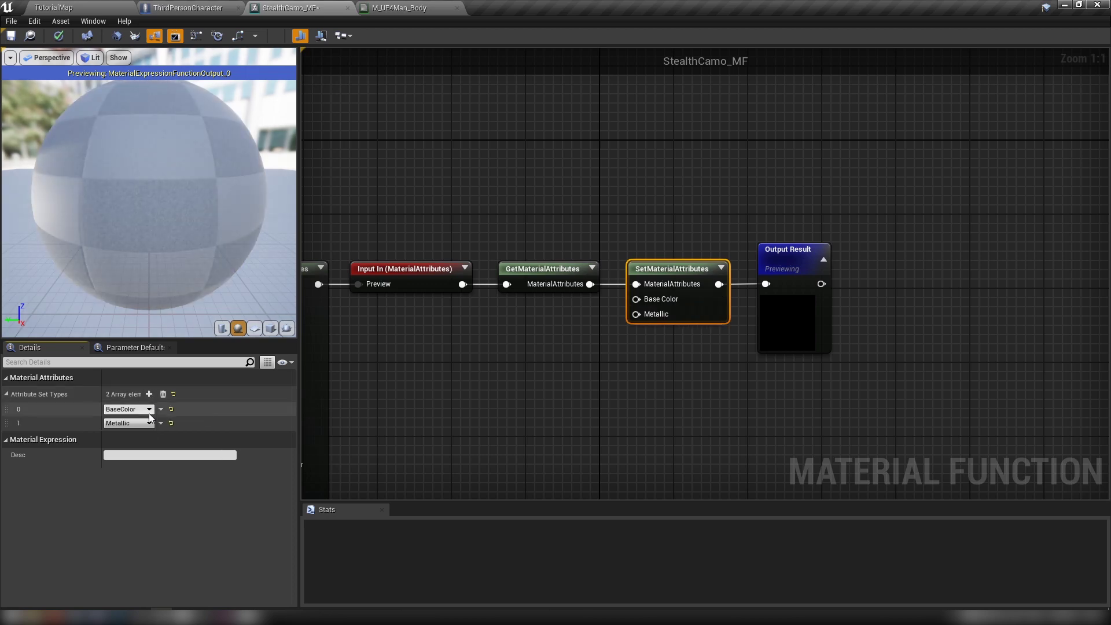
click(148, 423)
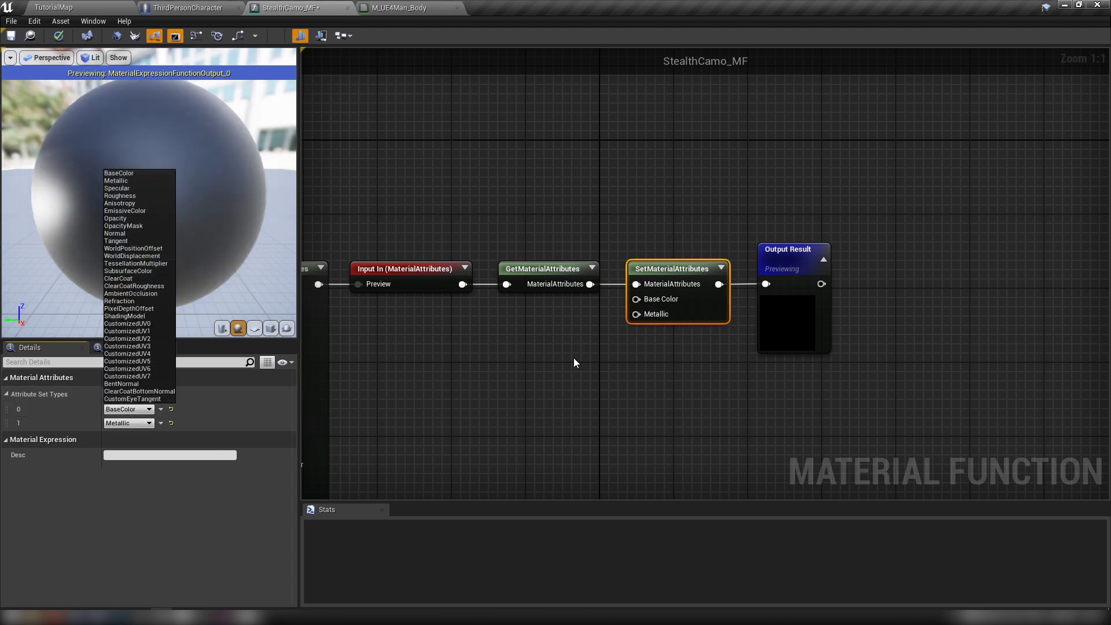
- Add one attribute get type to the GetMaterialAttributes node and set it to Normal
click(542, 286)
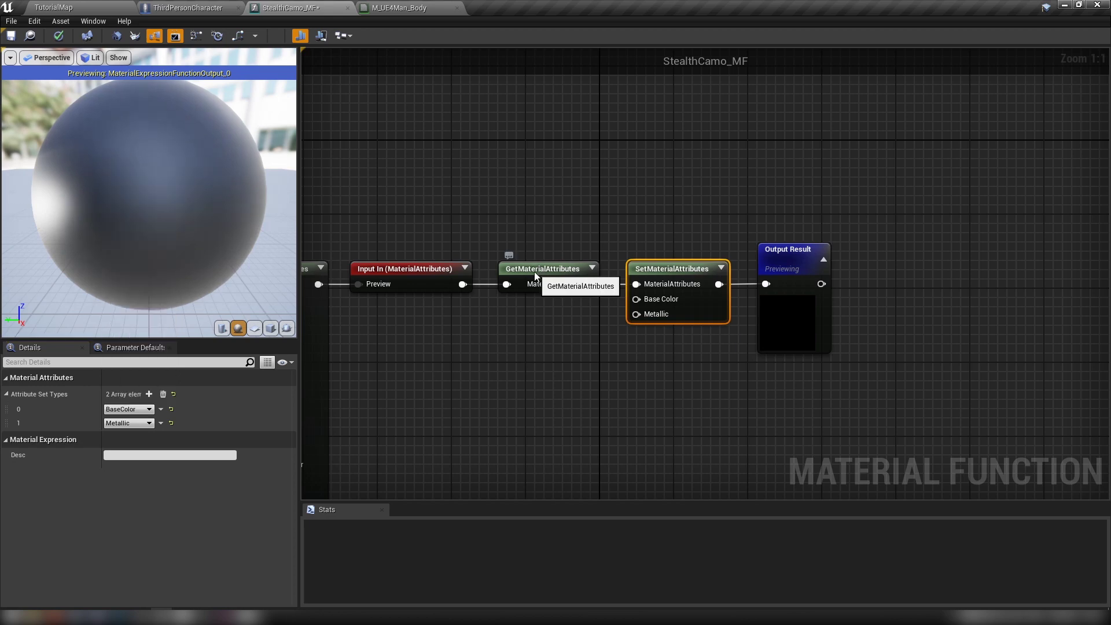
click(149, 394)
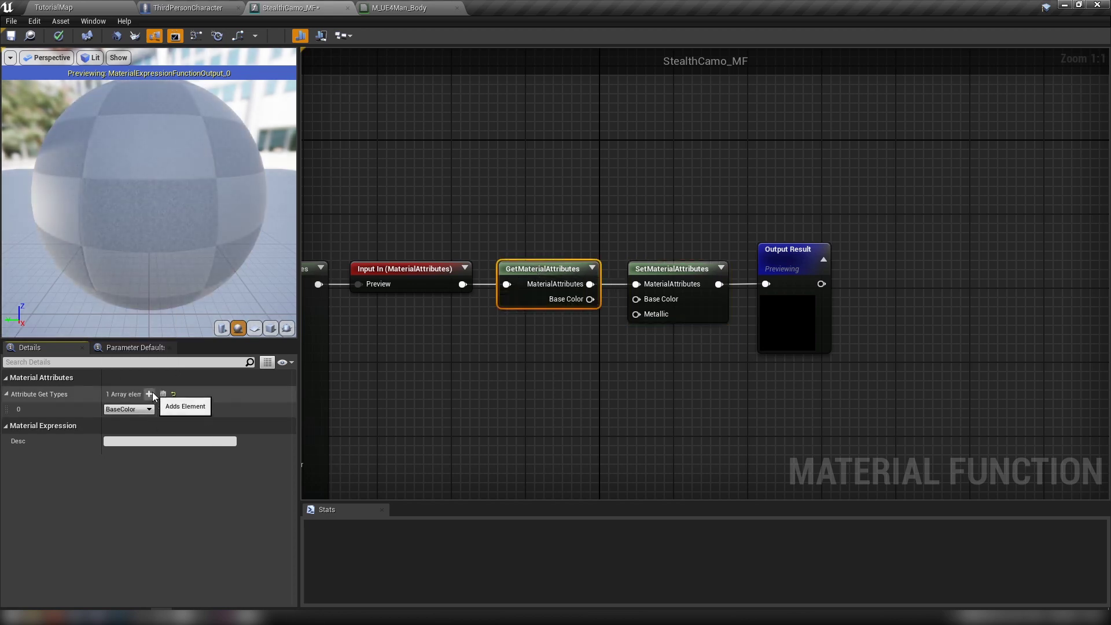
click(125, 409)
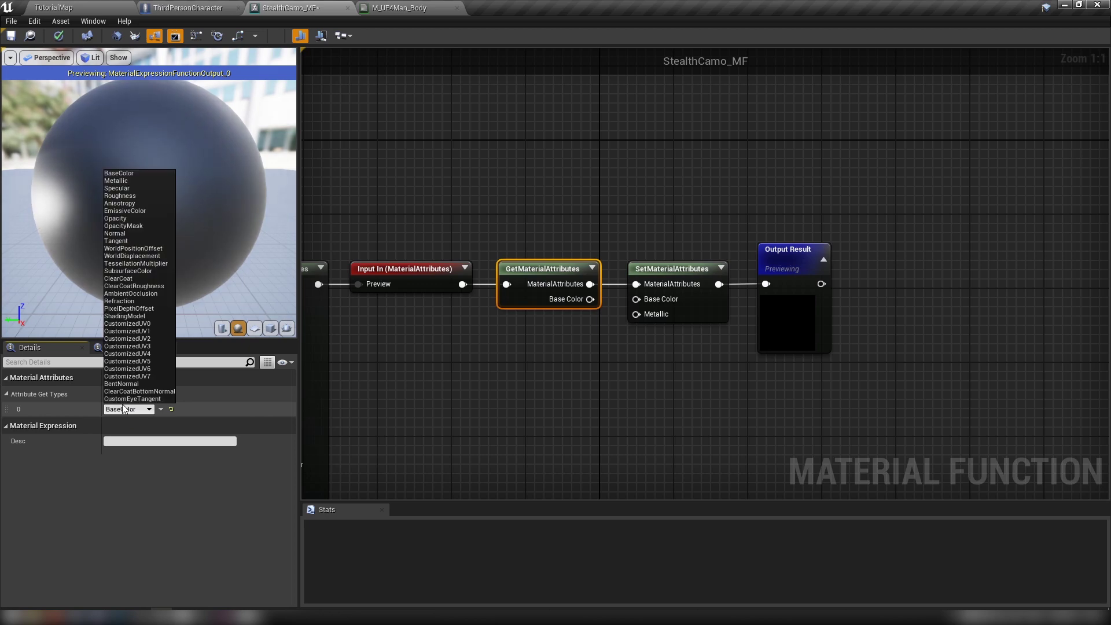
click(119, 234)
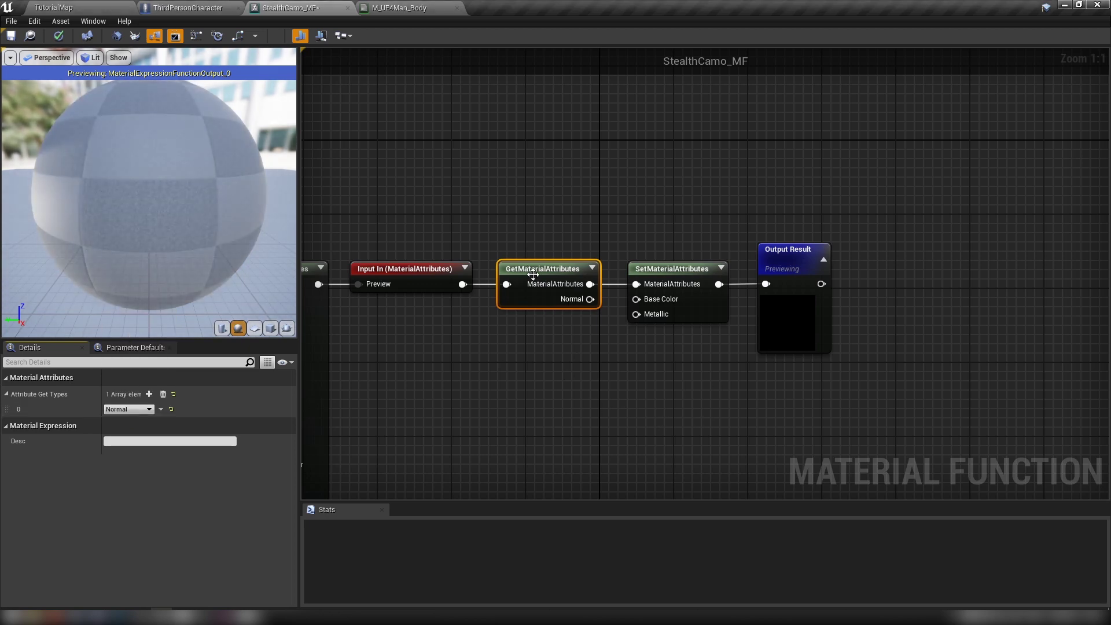
drag(589, 298, 596, 405)
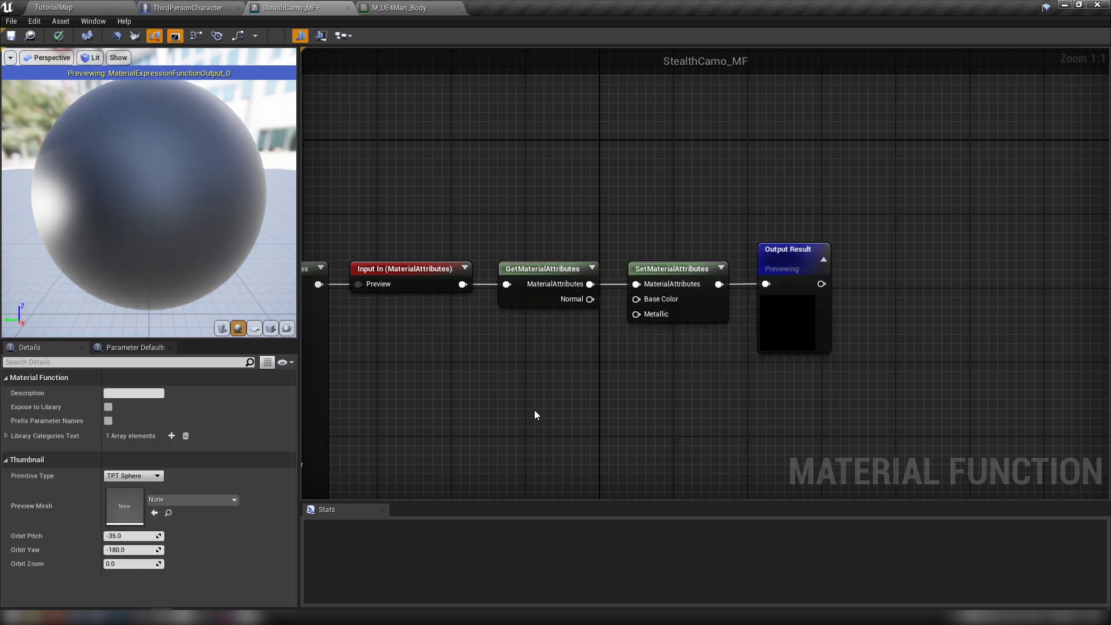
- Add a third attribute set type to the SetMaterialAttributes node and set it to Normal
click(716, 304)
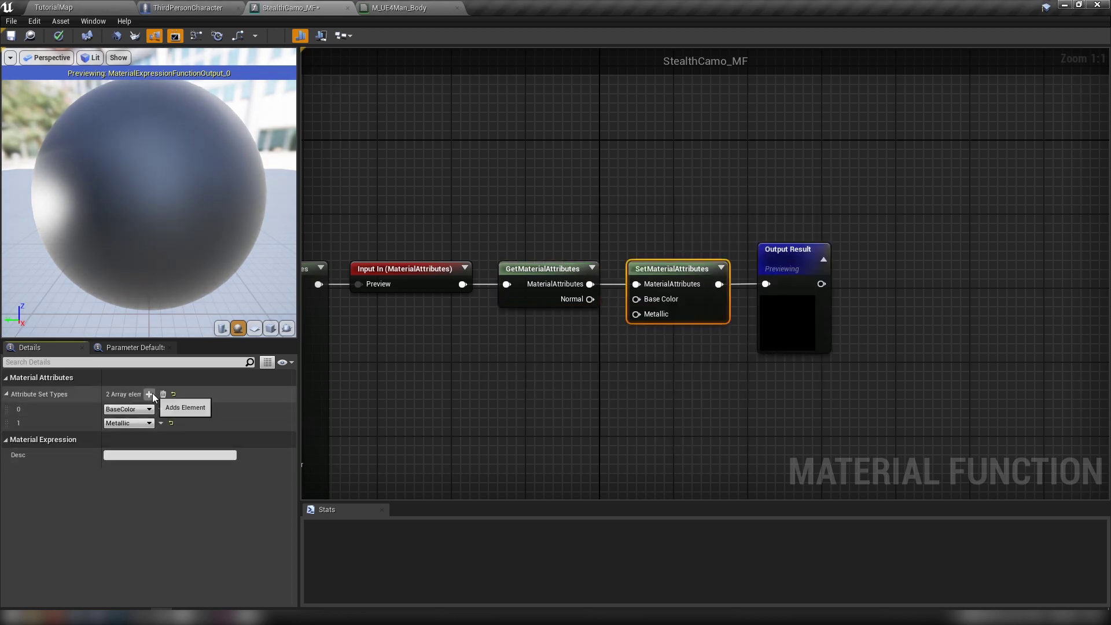
click(149, 394)
click(129, 437)
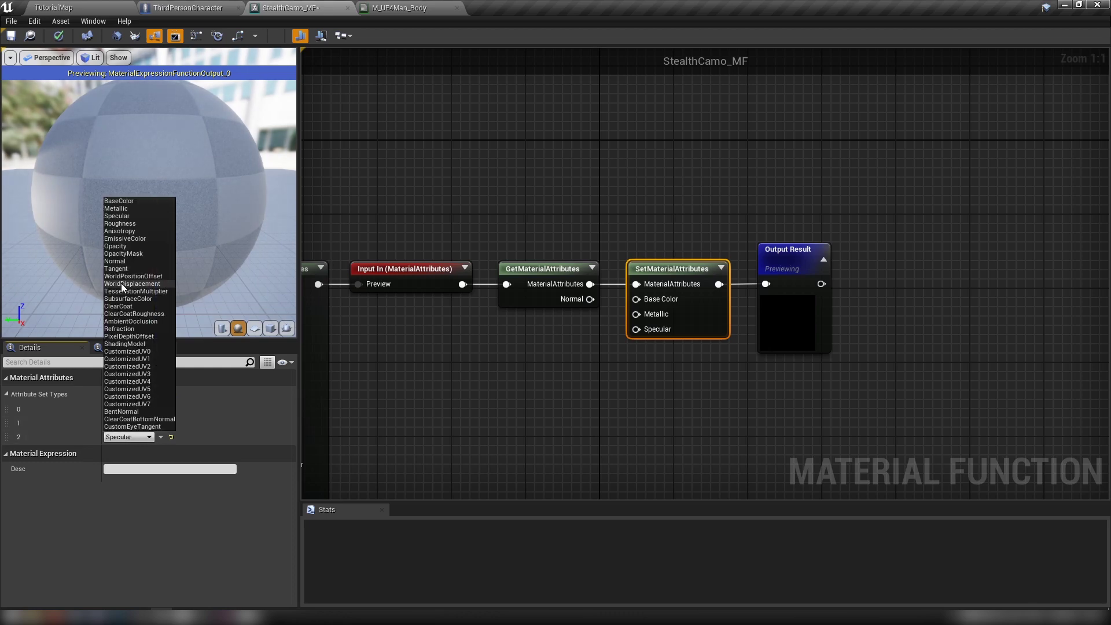
click(120, 261)
drag(589, 298, 583, 353)
click(435, 370)
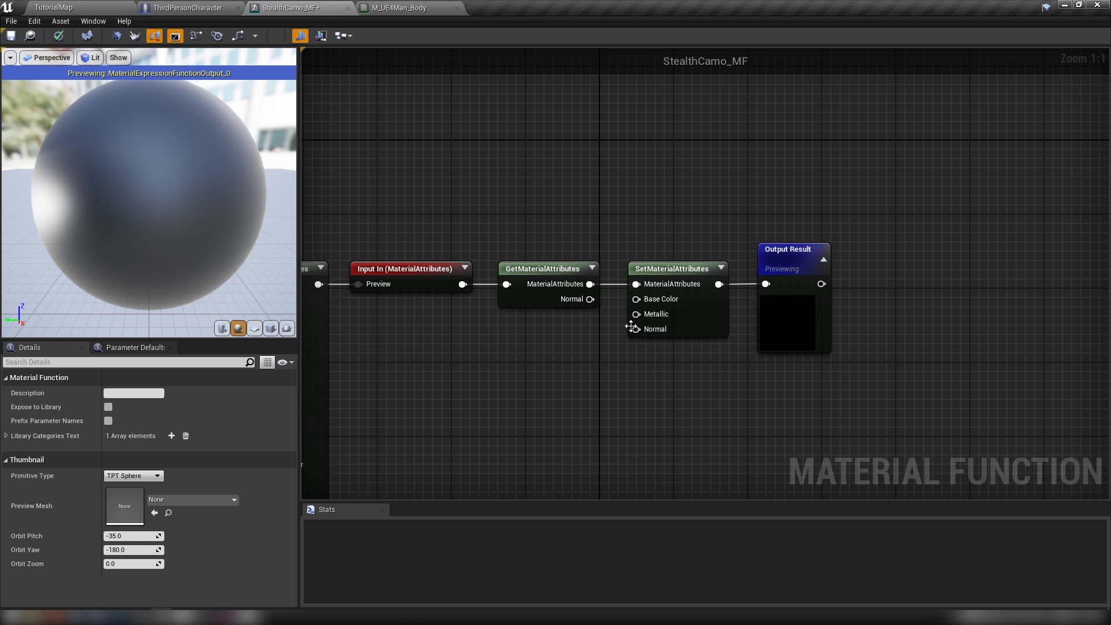
- Set the first two SetMaterialAttributes set types to OpacityMask and Normal, and delete the duplicate third Normal entry
click(677, 316)
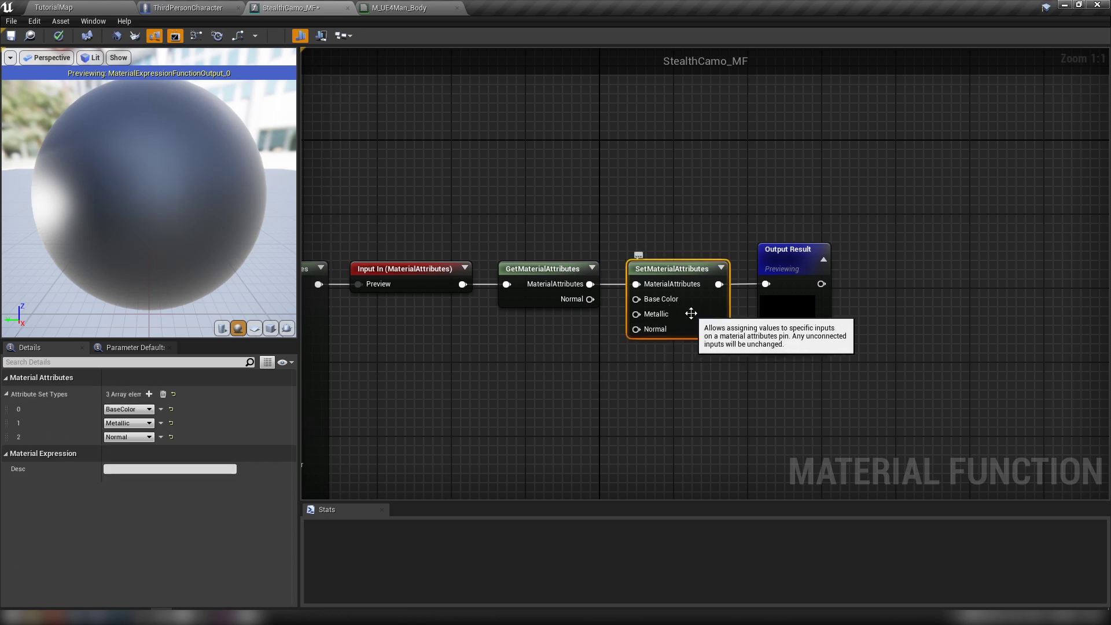
click(117, 410)
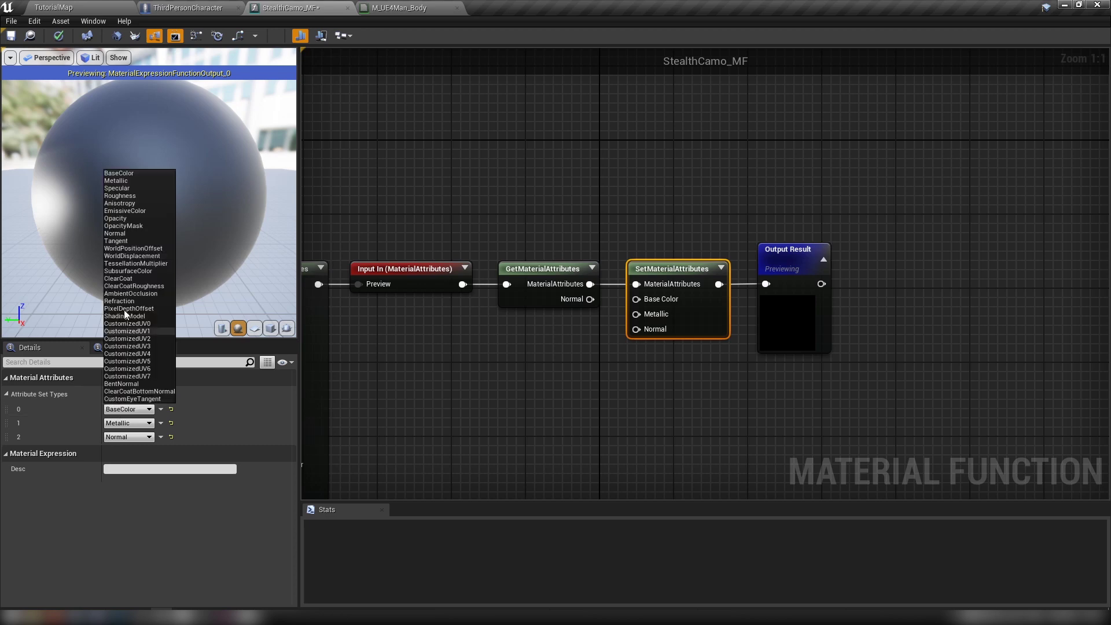
click(125, 226)
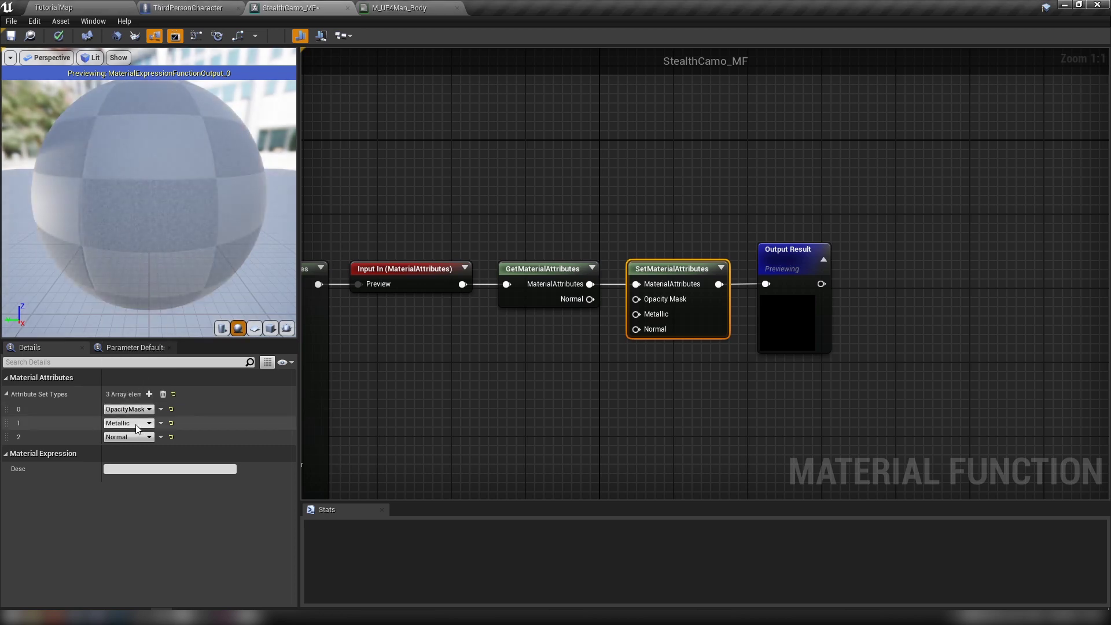
click(137, 424)
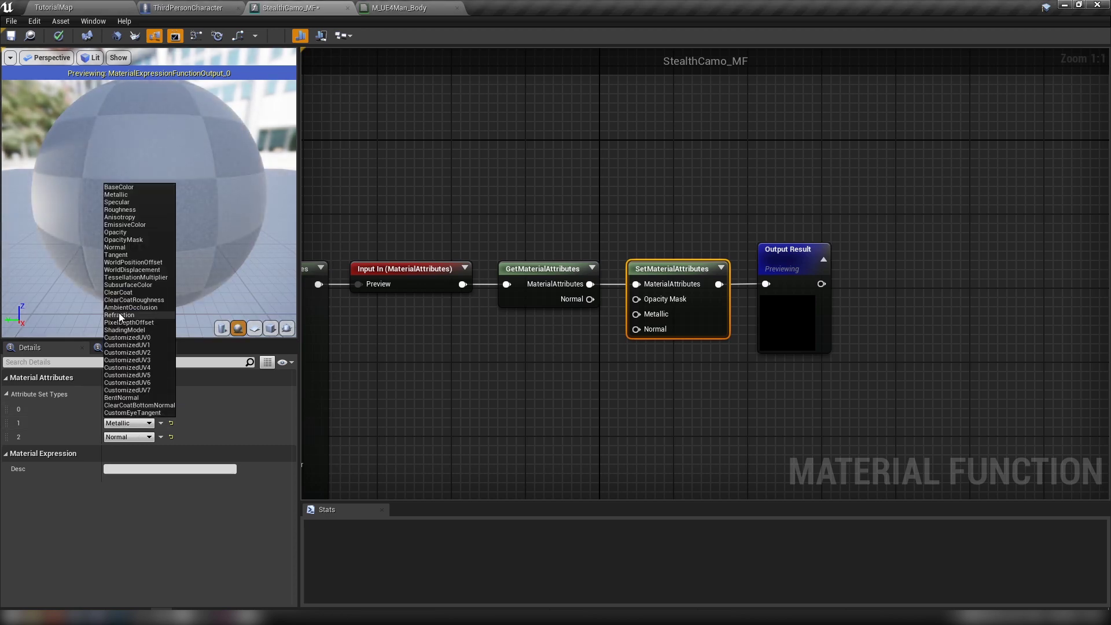
click(116, 247)
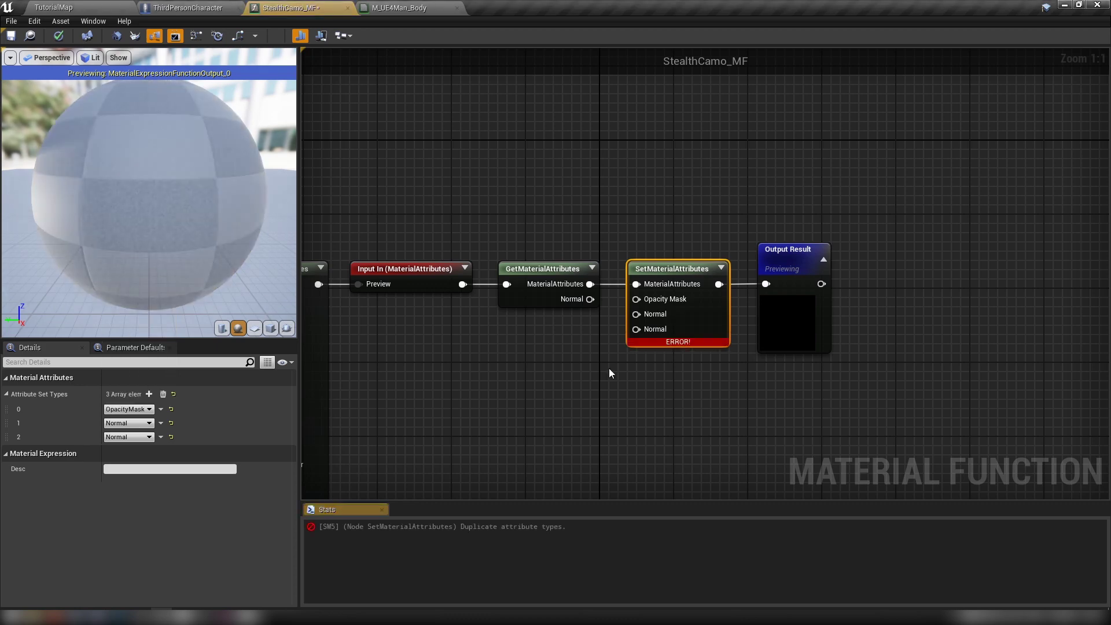
click(161, 436)
click(178, 457)
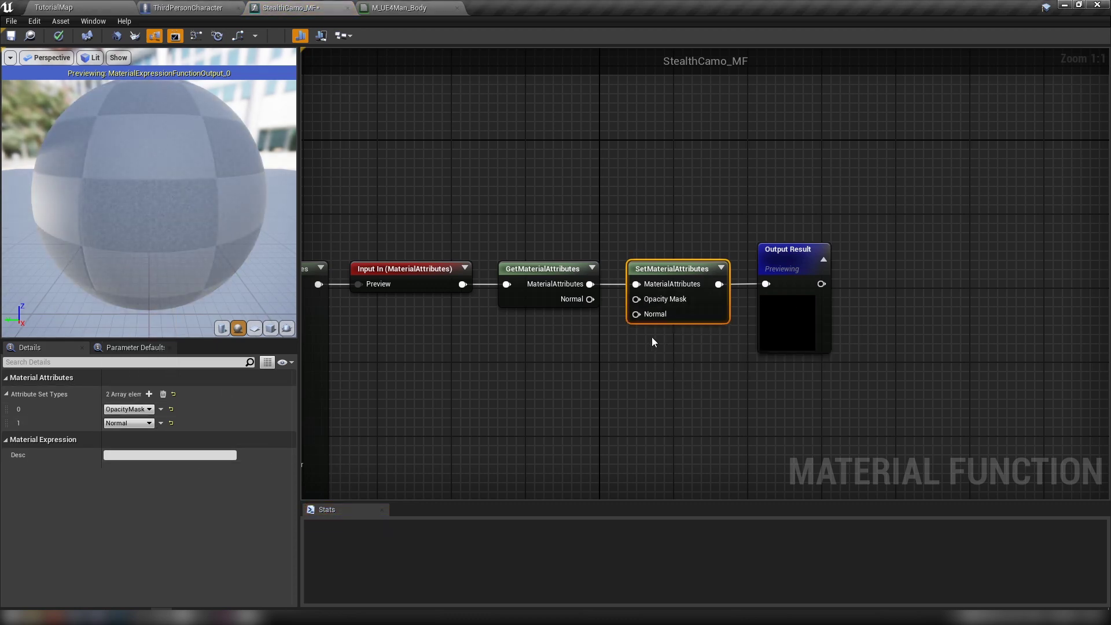
- Examine the Material Domain and Blend Mode settings of the M_UE4Man_Body material
click(405, 7)
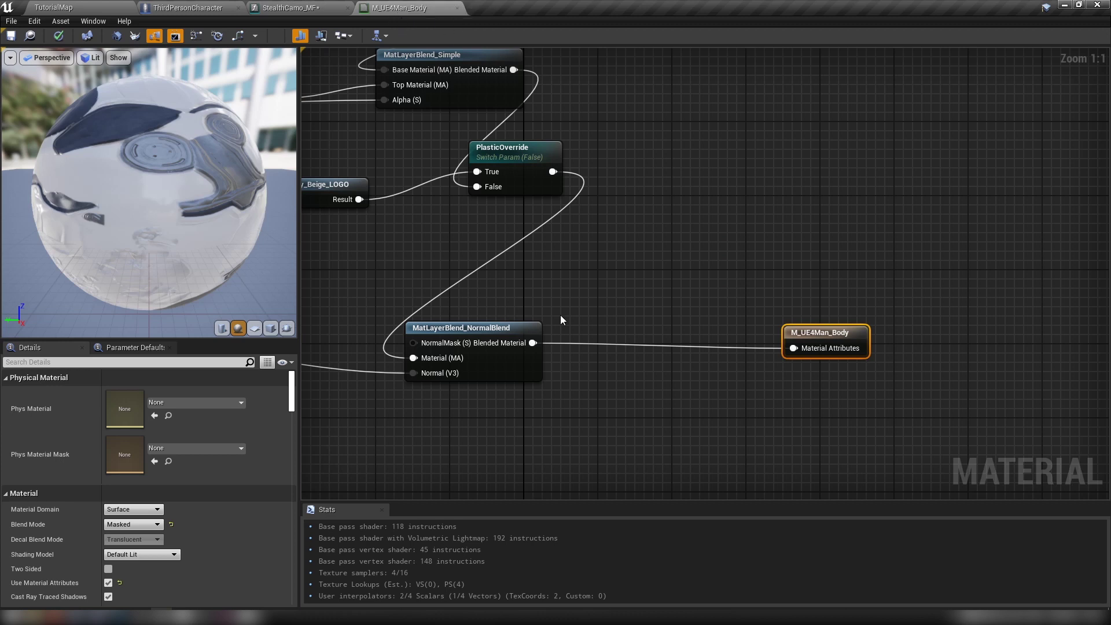
drag(782, 279, 921, 411)
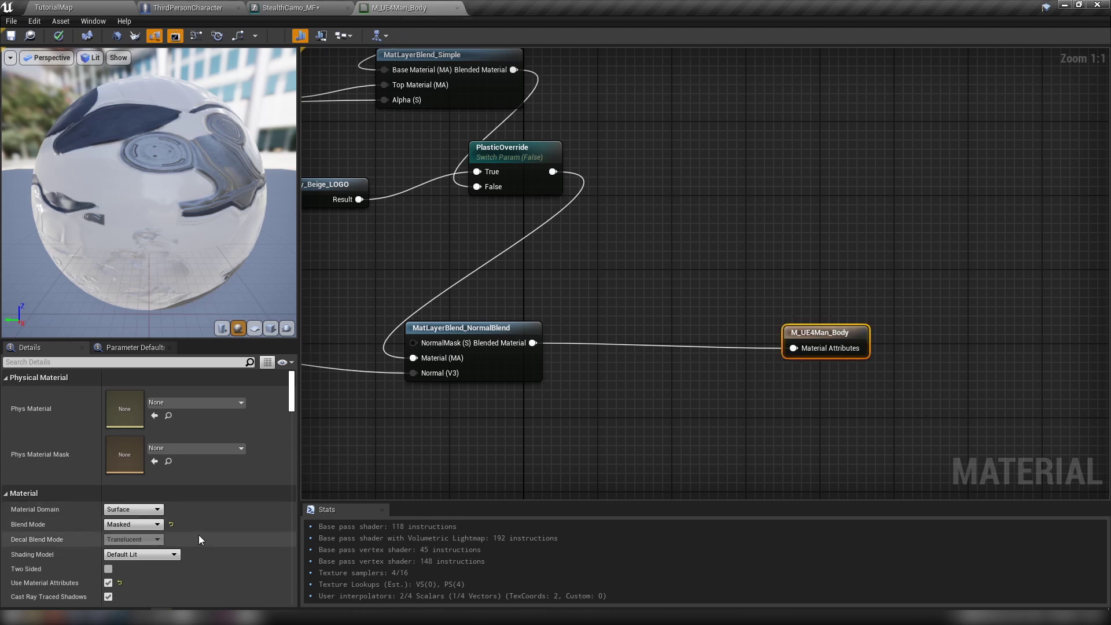
scroll(71, 509, down, 1)
click(122, 472)
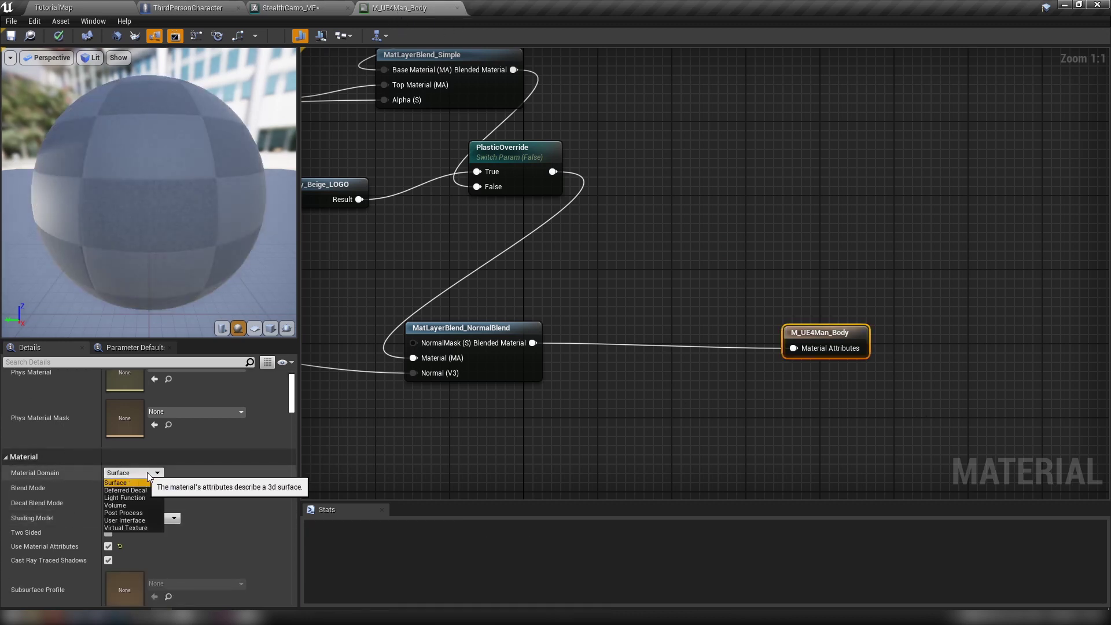
click(121, 482)
click(121, 489)
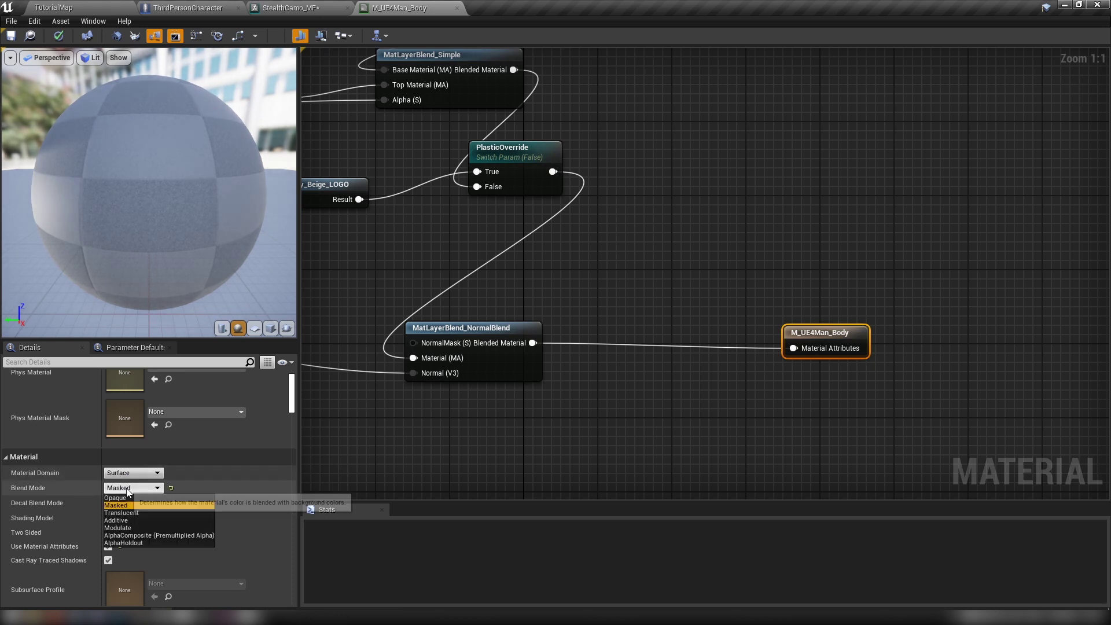
click(120, 491)
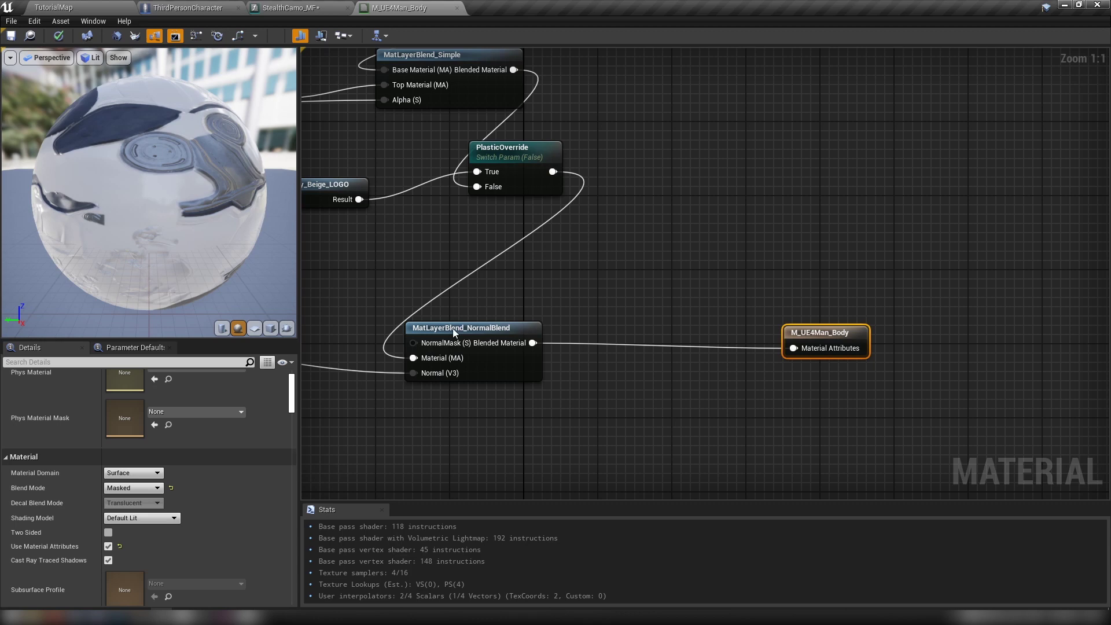
- Create a Material Parameter Collection named Stealth_MPC in the Mannequin character's Materials folder
click(55, 8)
click(314, 524)
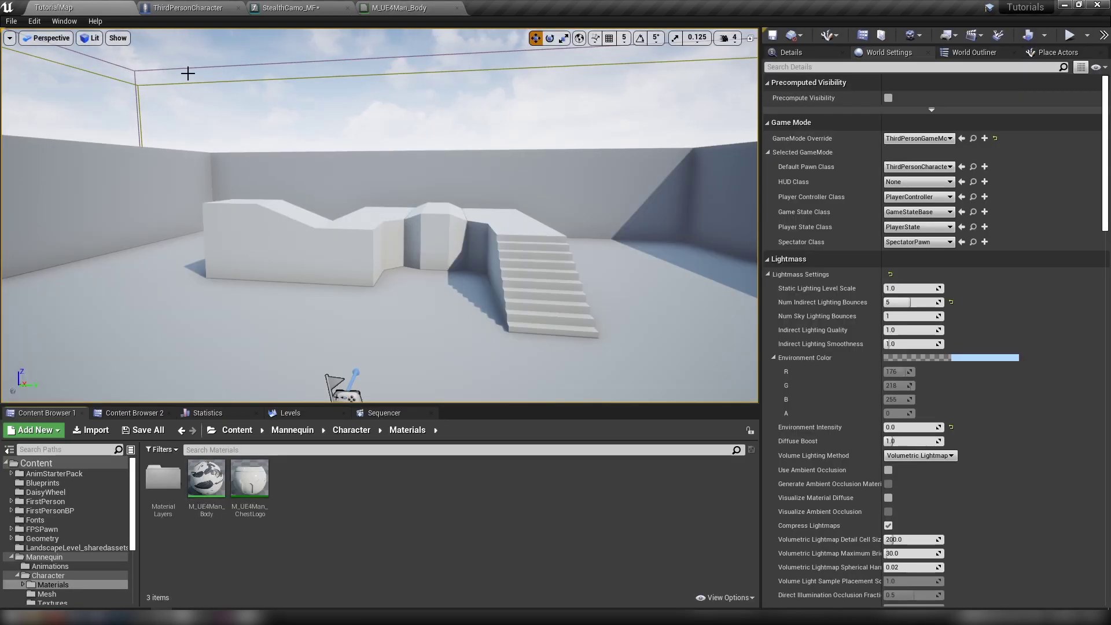
right_click(297, 483)
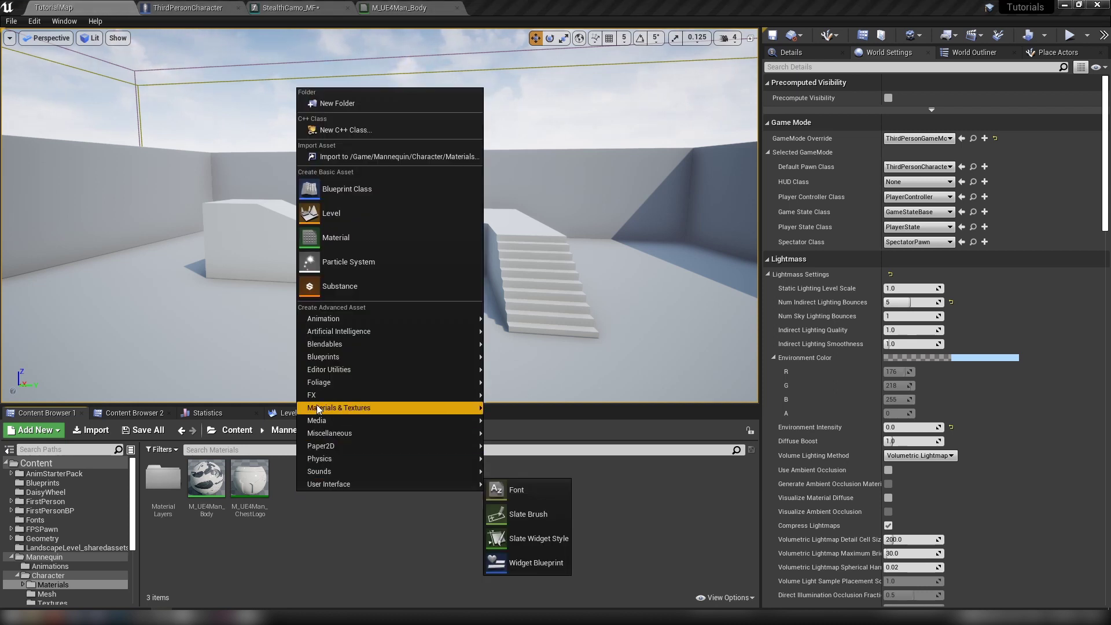
mouse_move(327, 408)
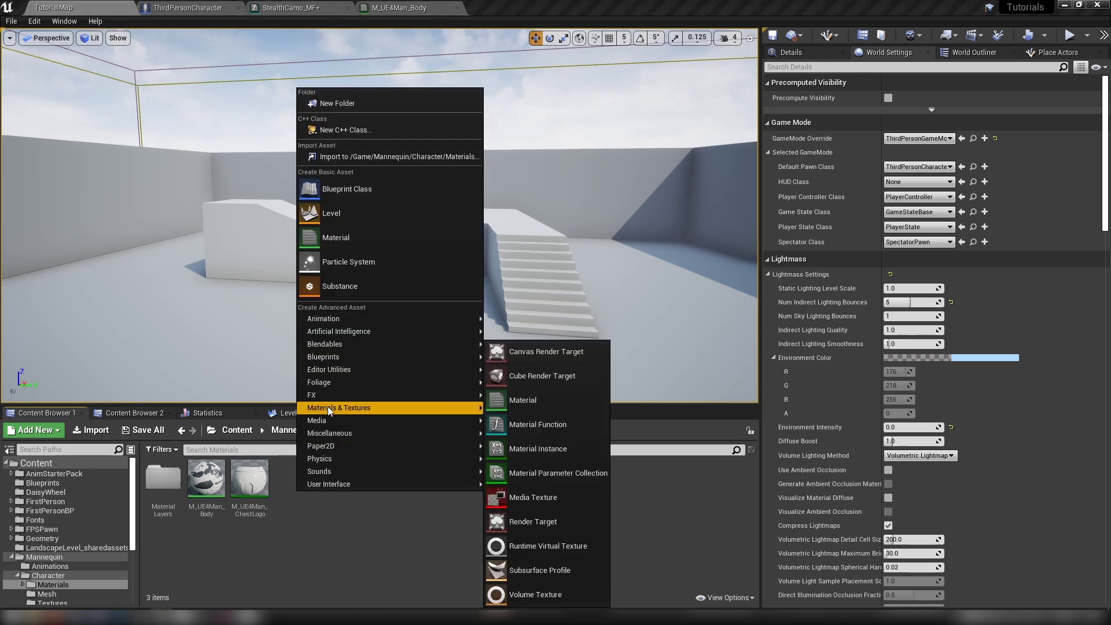
click(550, 474)
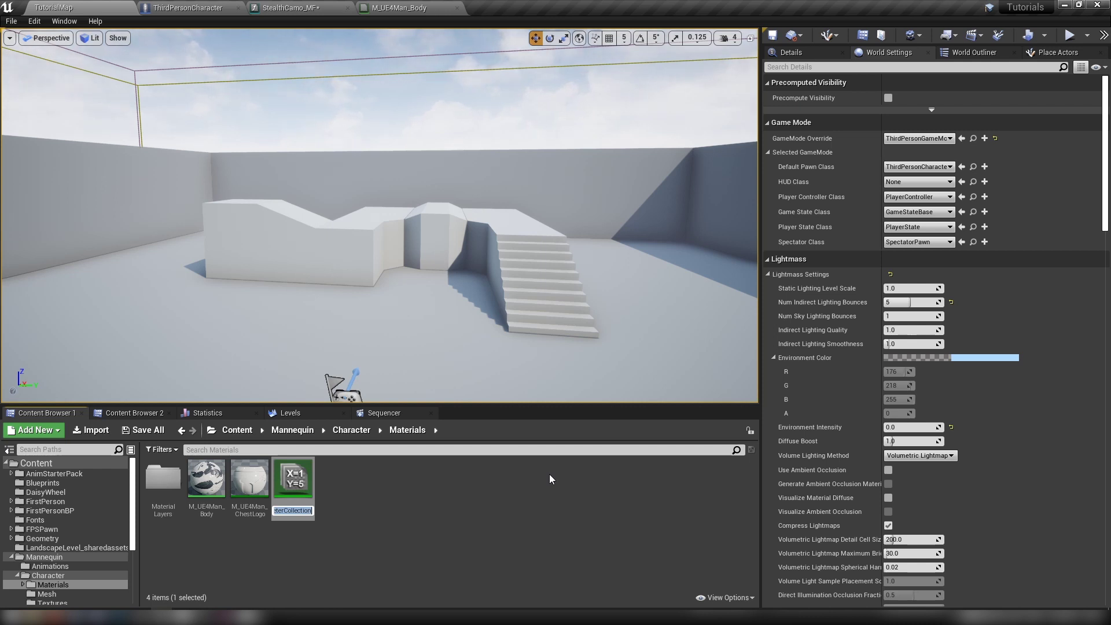
text(S)
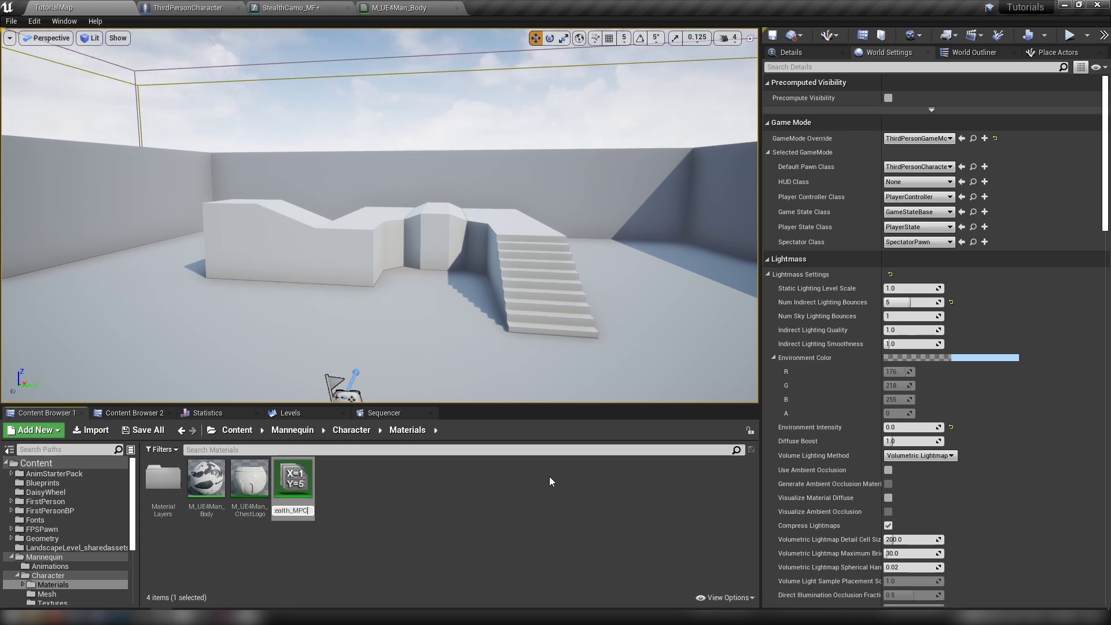
key(Return)
key(Return)
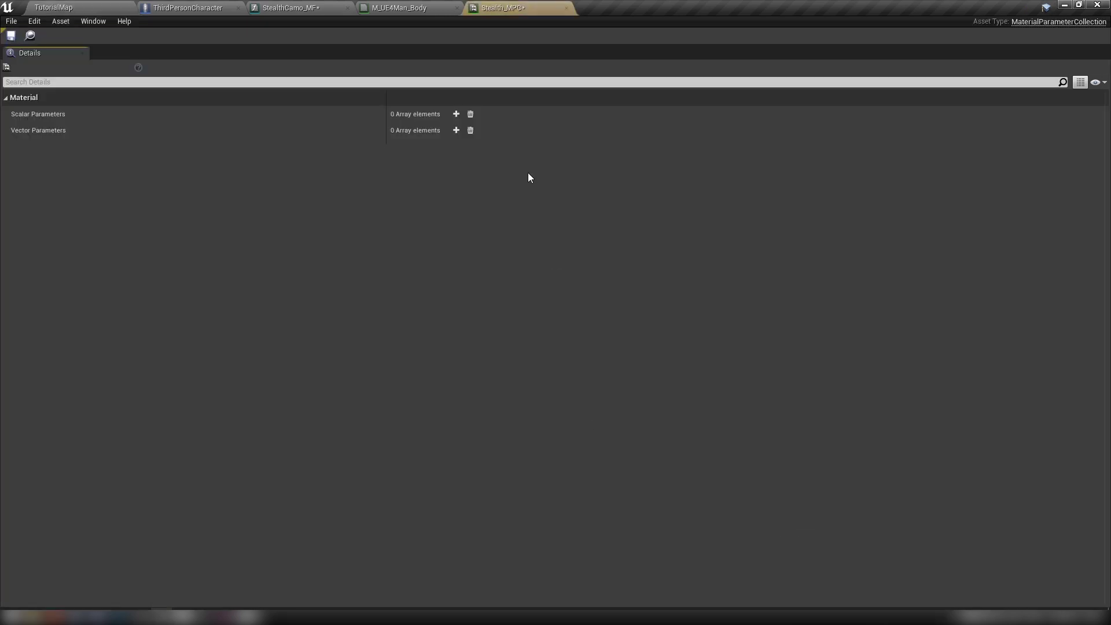
- Open Stealth_MPC in a floating window over the level editor and add three scalar parameters
drag(515, 7, 407, 189)
drag(576, 205, 524, 163)
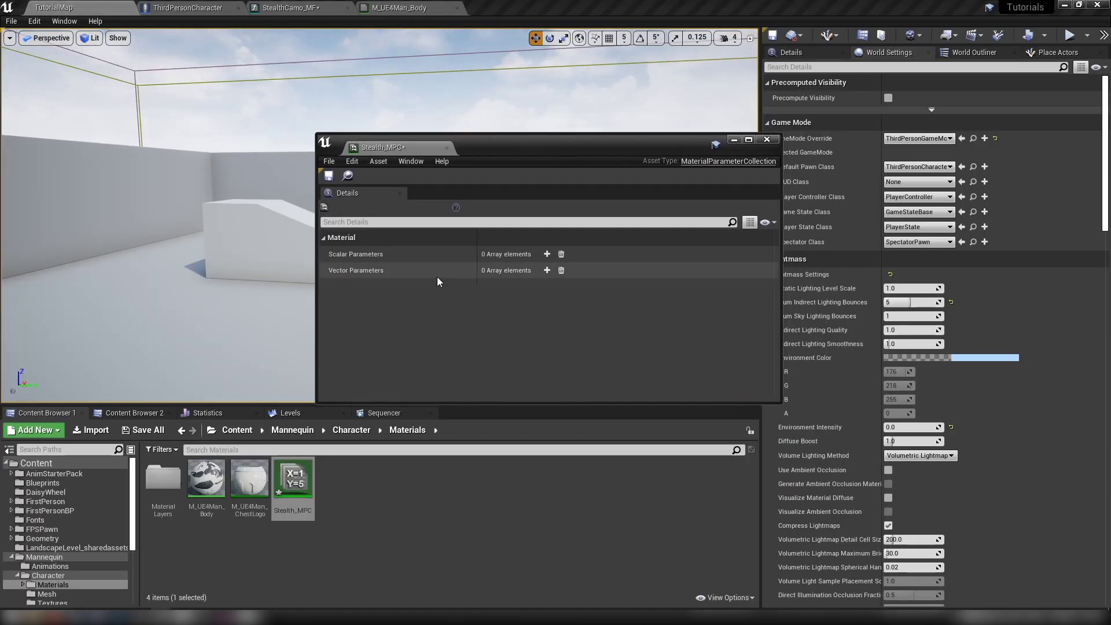
click(546, 254)
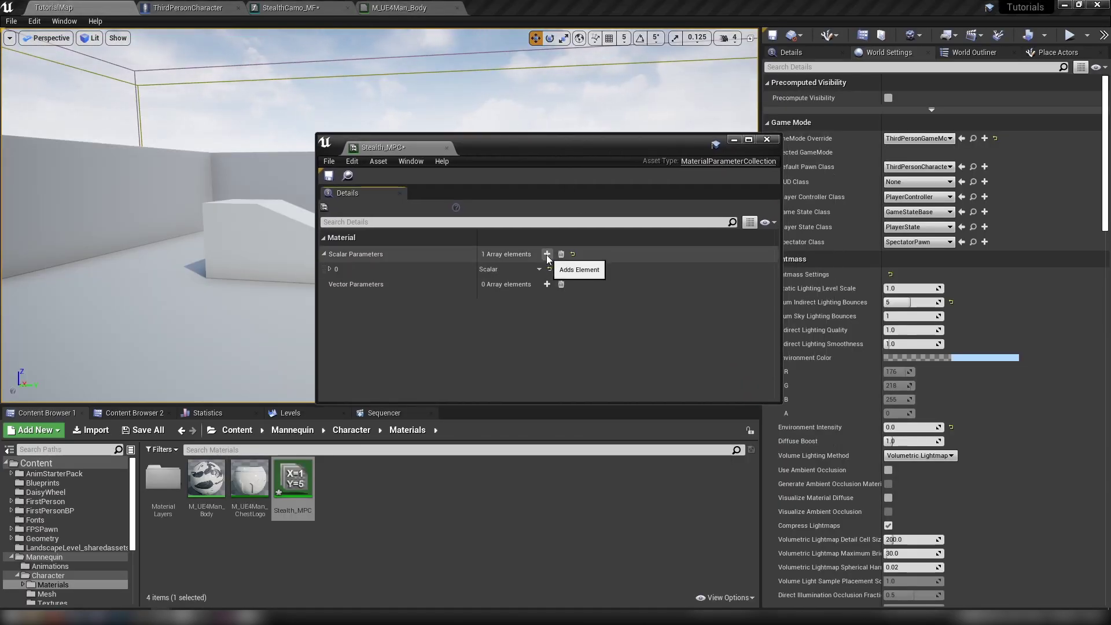
click(546, 254)
click(546, 254)
click(539, 297)
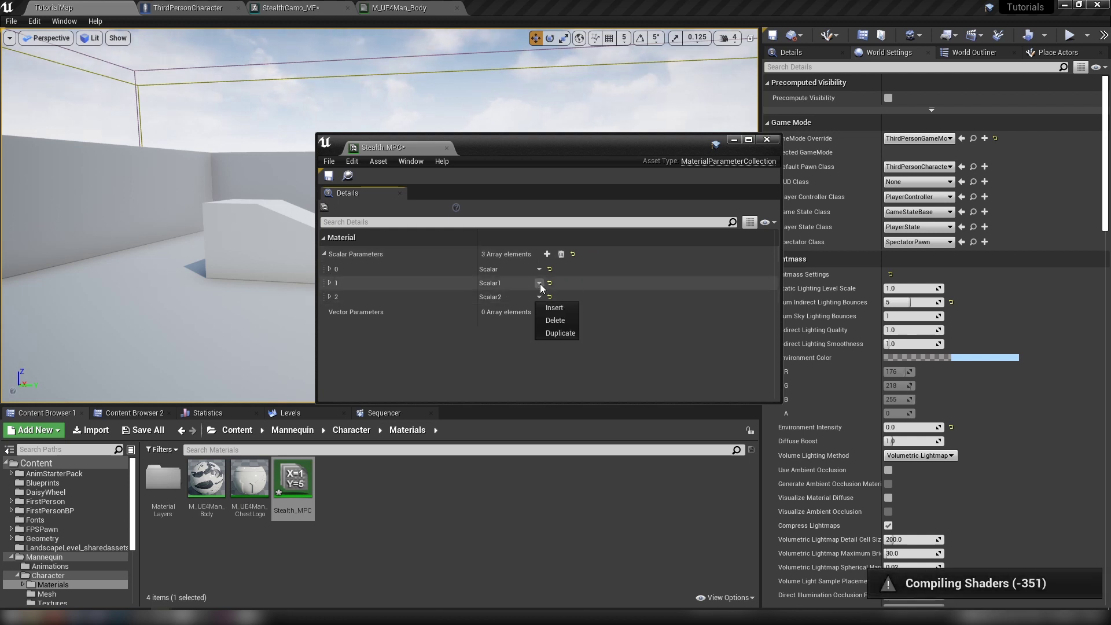
click(539, 283)
click(577, 260)
- Expand the three scalar parameters and name the first one Opacity
click(329, 296)
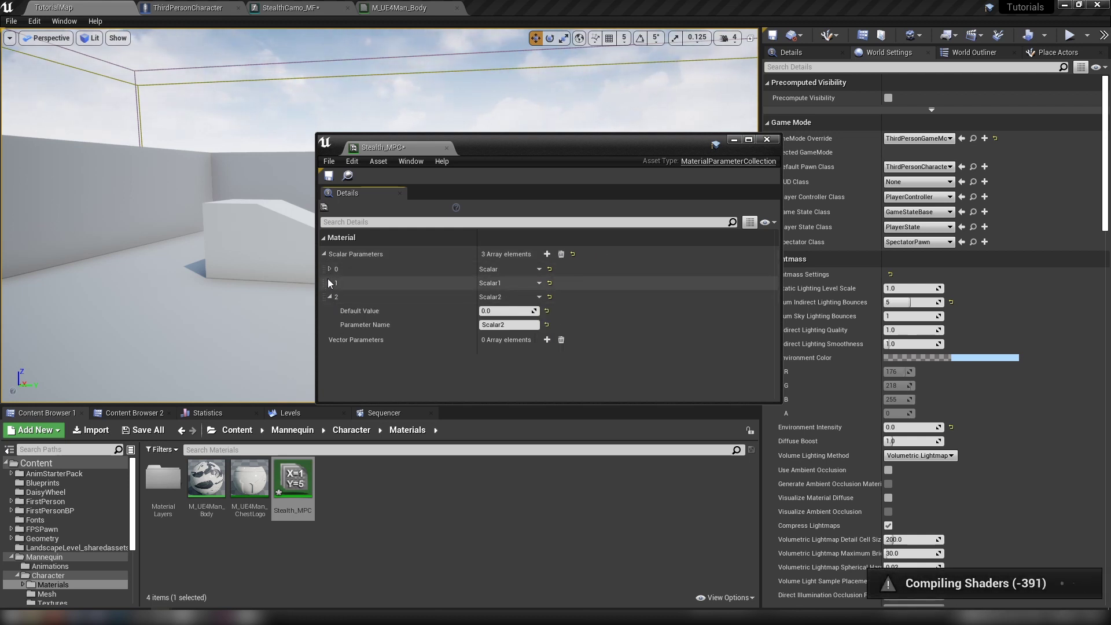
click(329, 282)
click(330, 269)
click(509, 297)
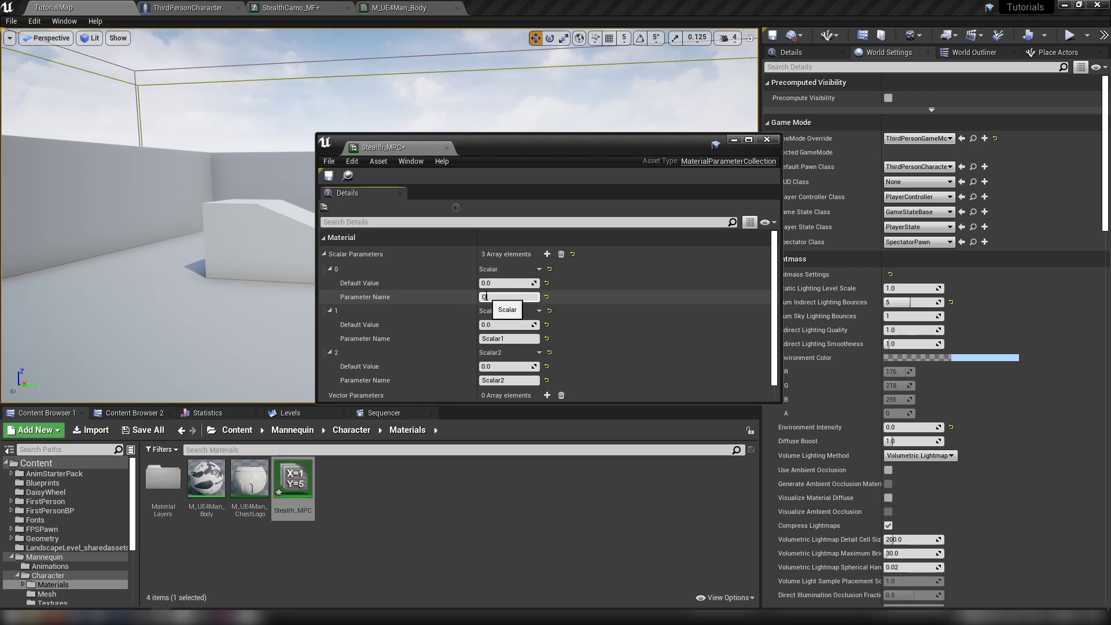
text(Opacity)
key(Return)
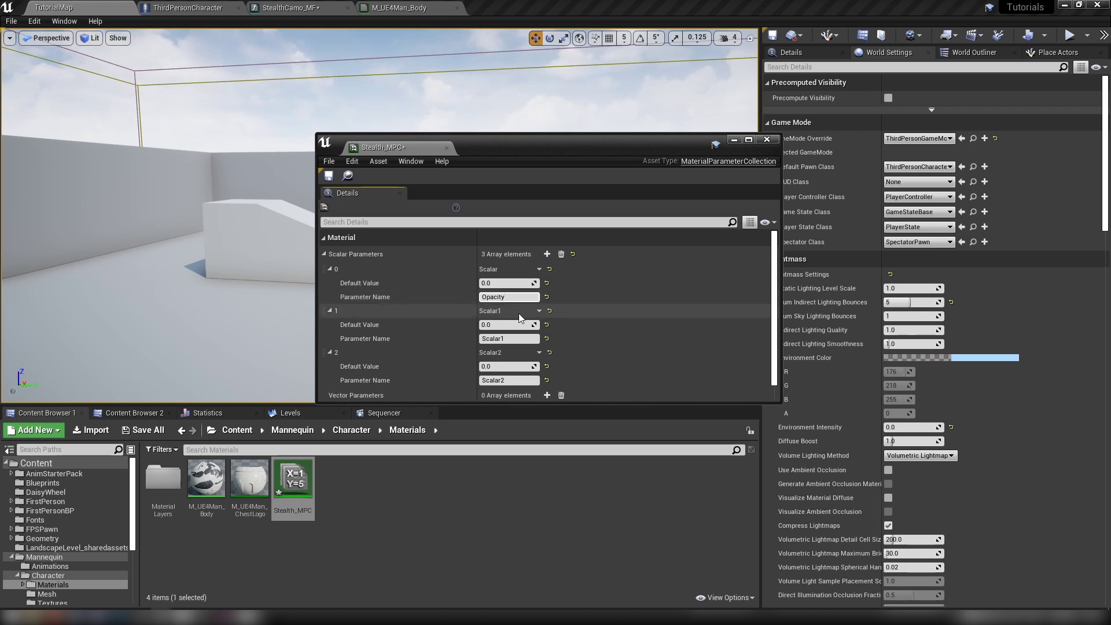
- Name the second scalar parameter UV Multi and the third one Normal Depth
click(507, 338)
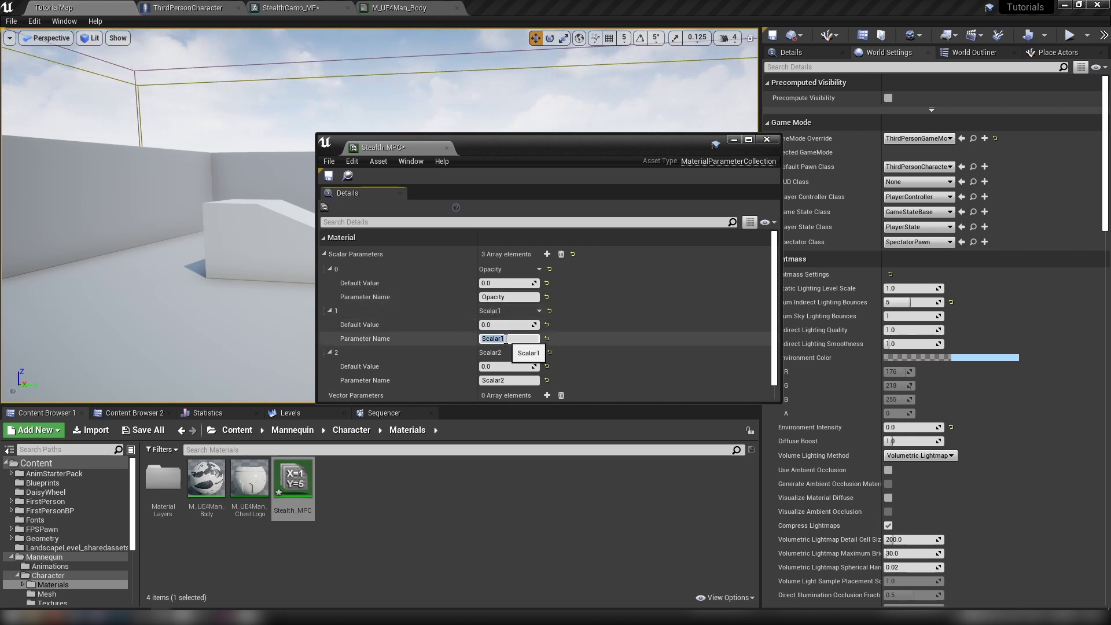
text(U)
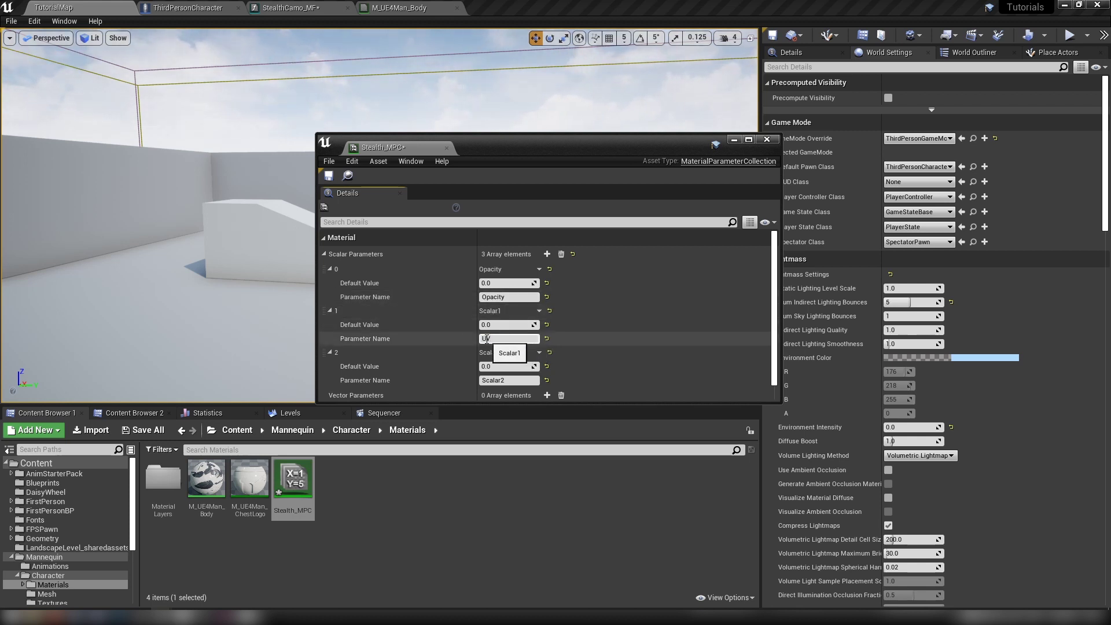
text(V Multi)
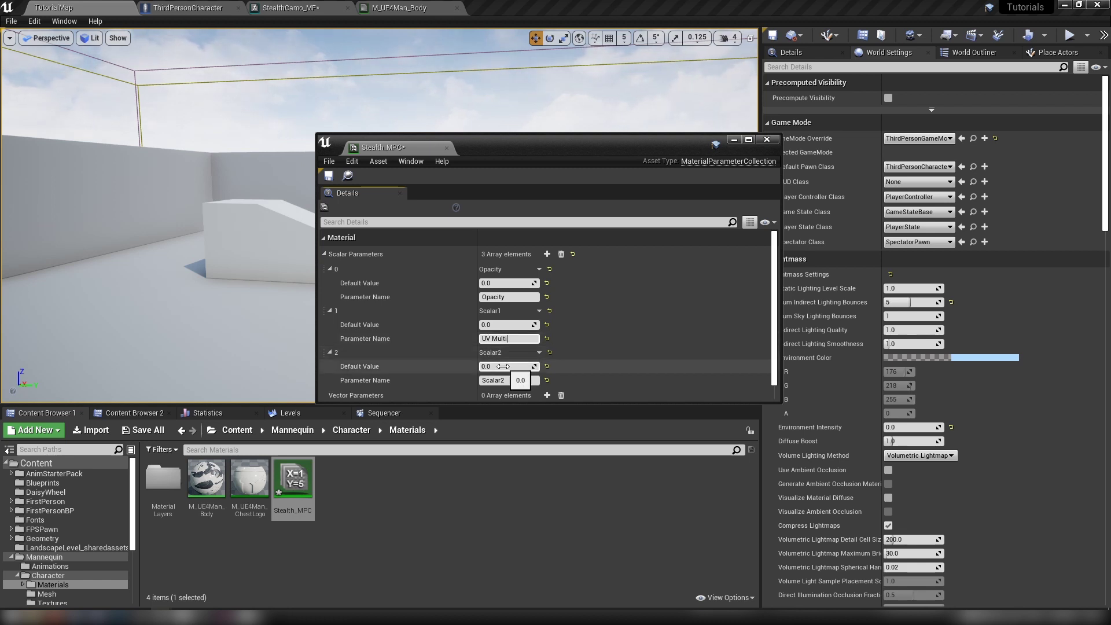
click(497, 380)
double_click(497, 380)
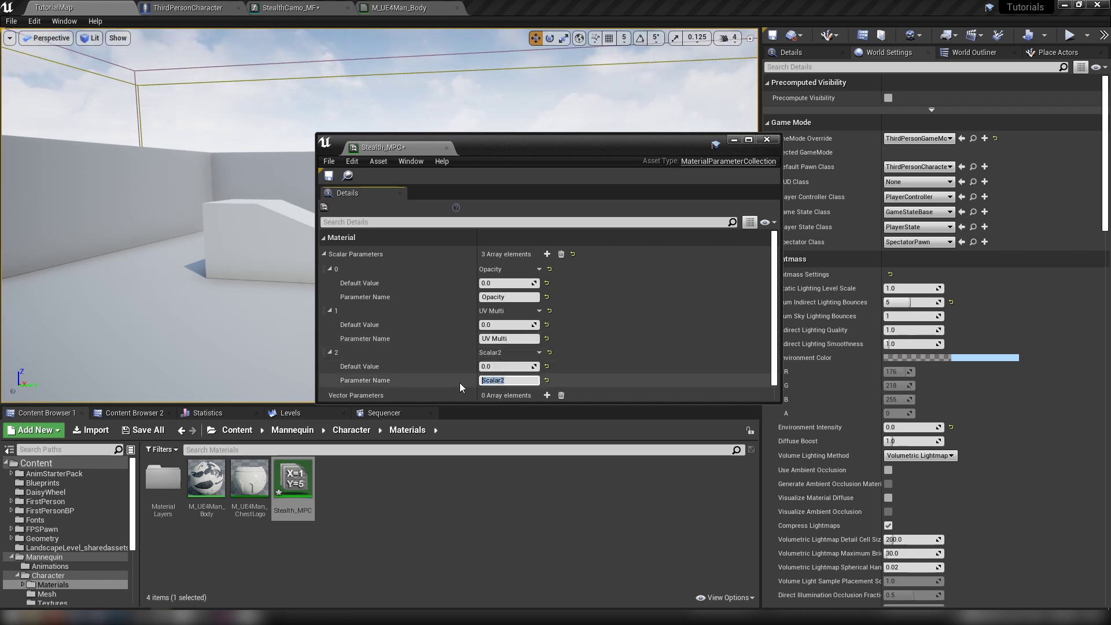
text(Normal Depth)
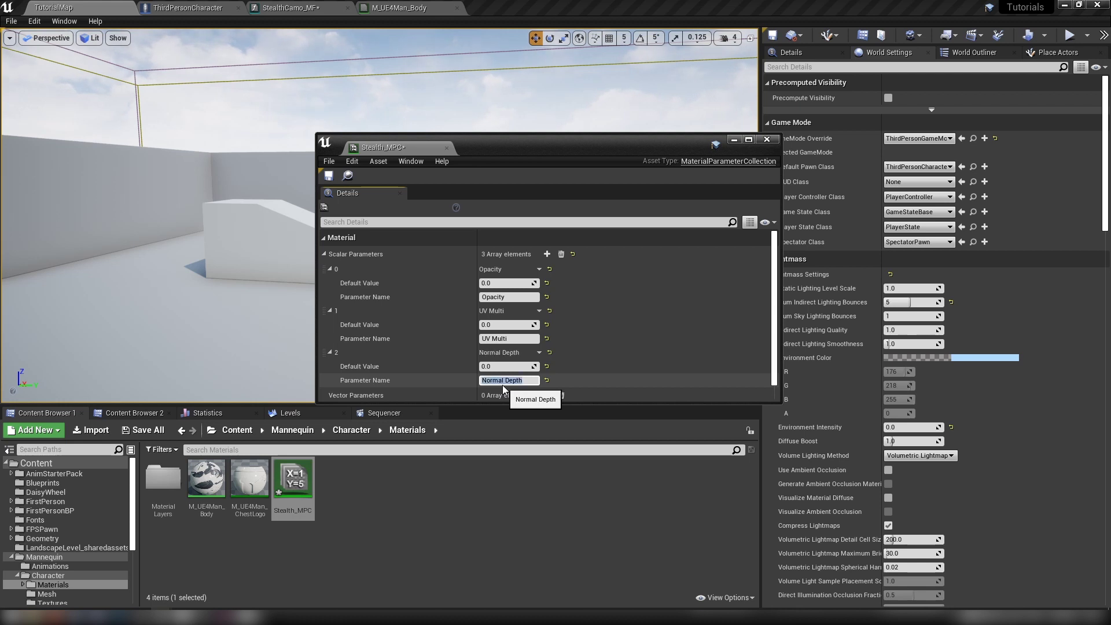
key(Return)
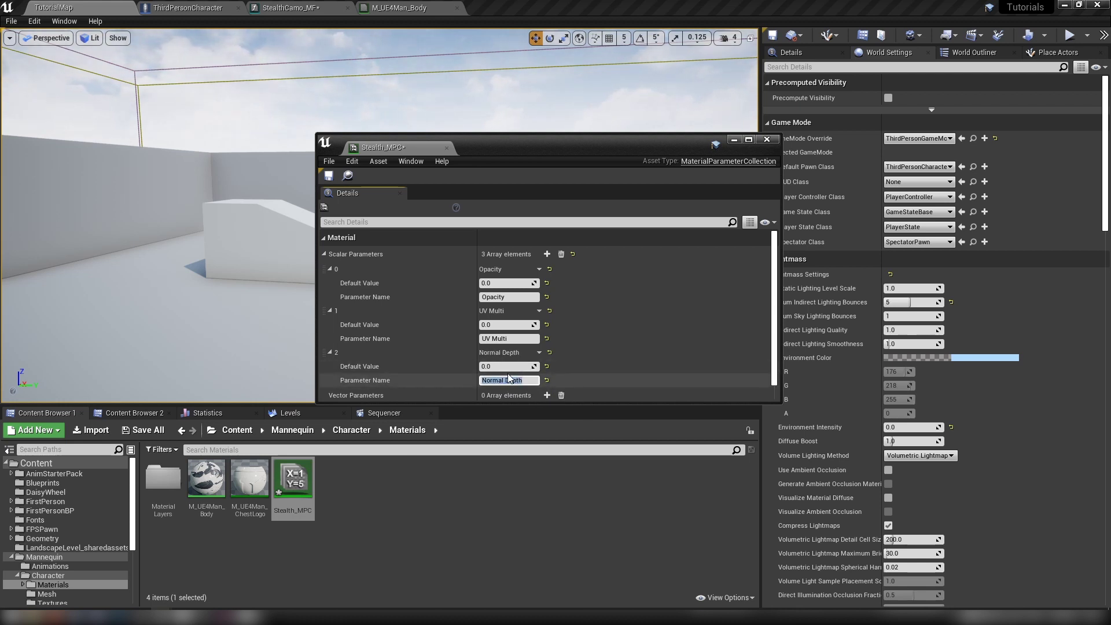
- Set the default values of UV Multi and Opacity to 1, and save and close the collection
click(505, 322)
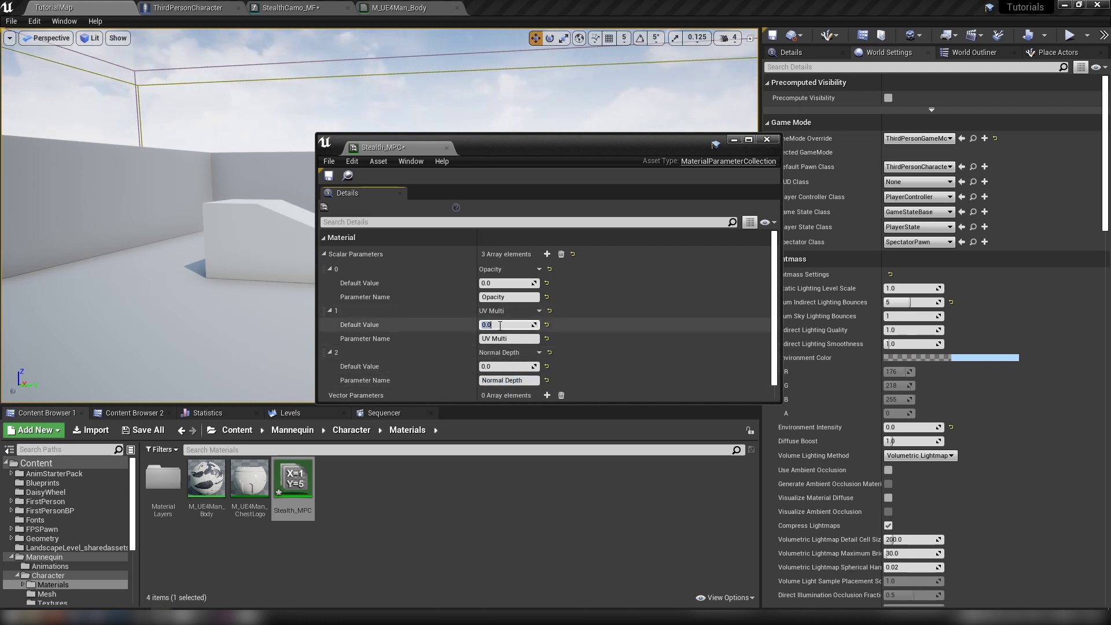
text(1)
key(Return)
click(496, 283)
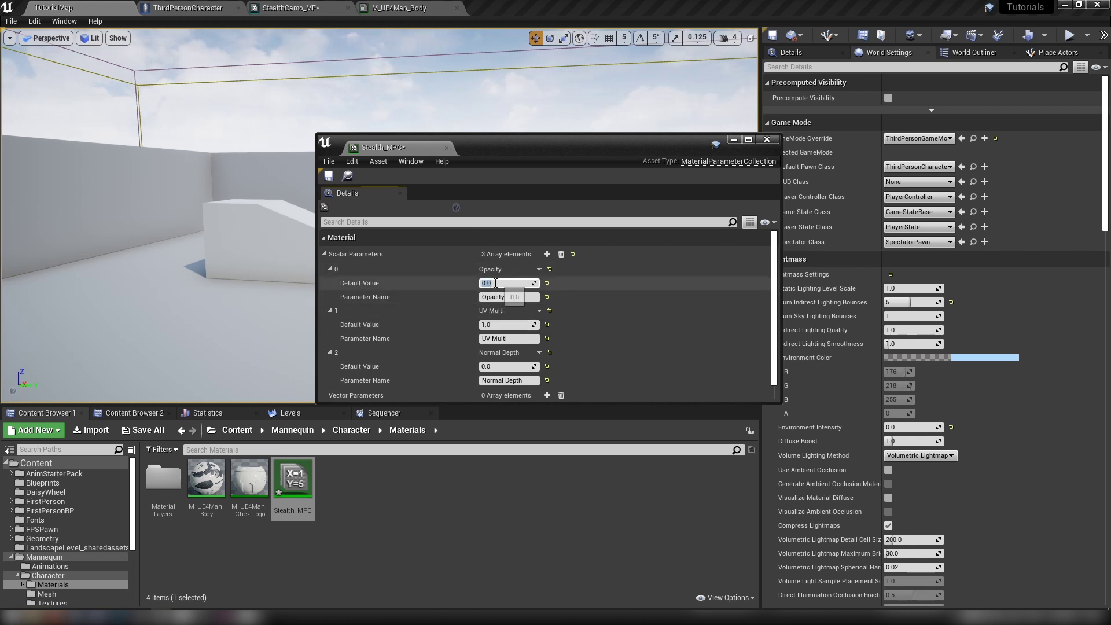
text(1)
key(Return)
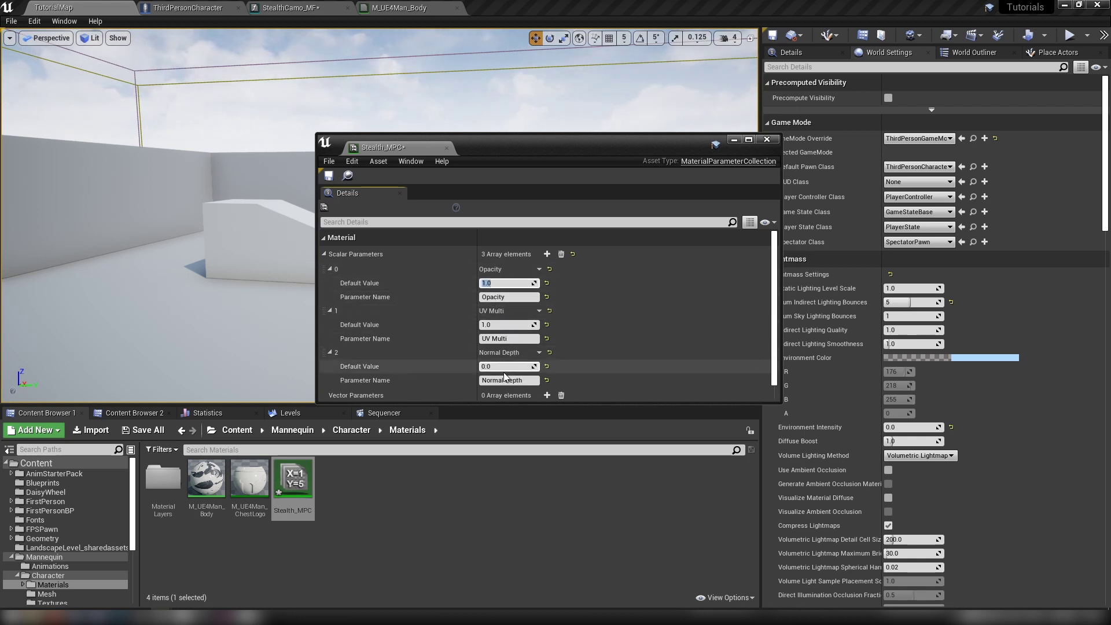
click(328, 176)
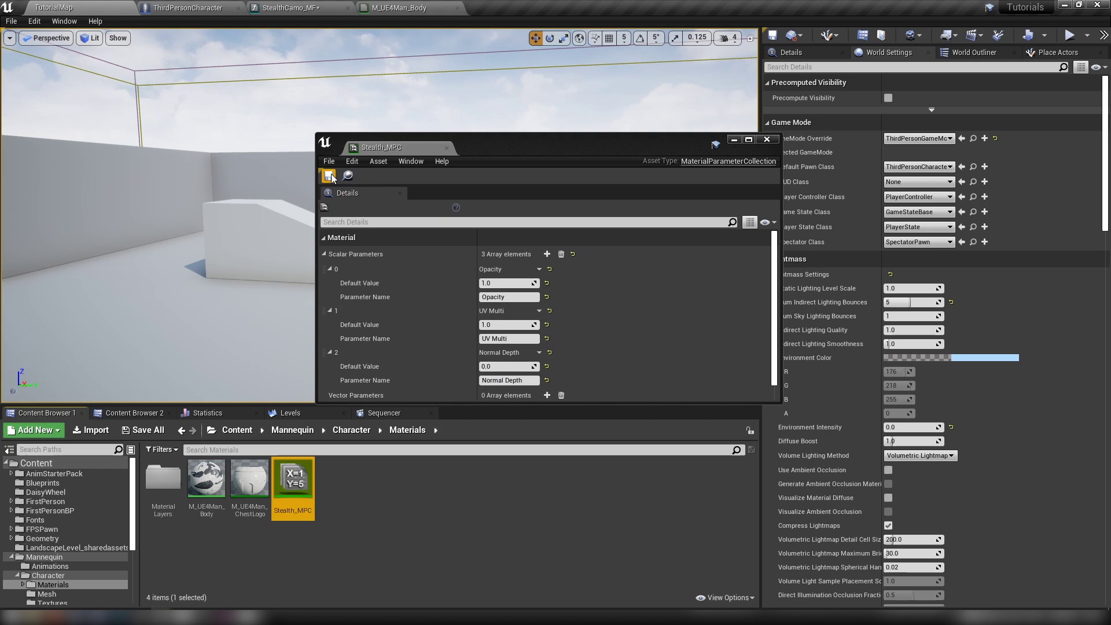
click(446, 149)
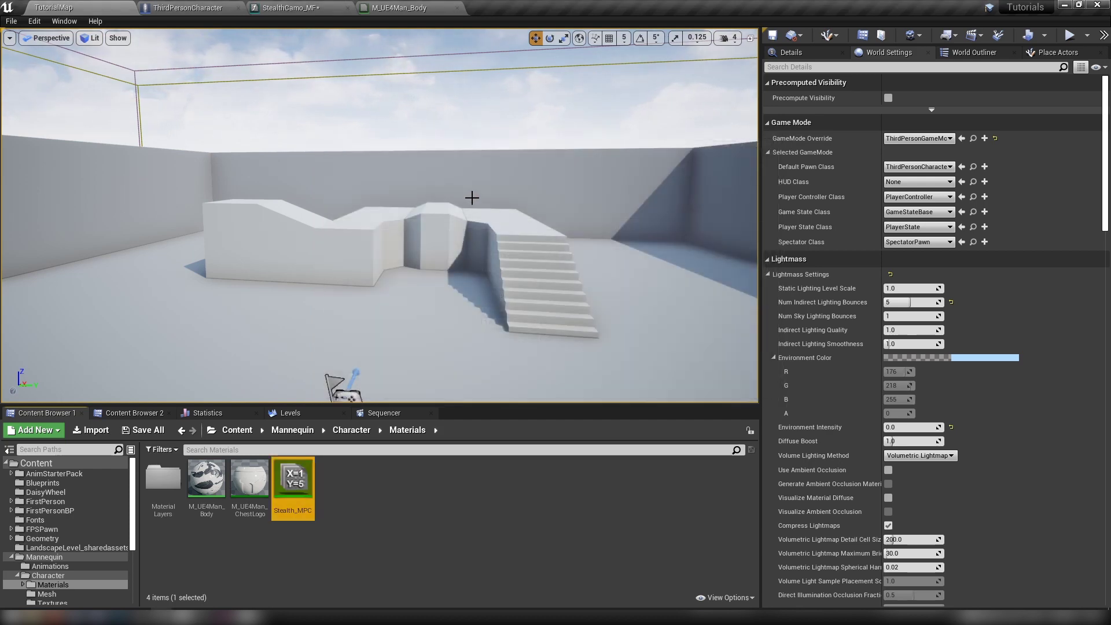
- Add a CollectionParameter node referencing Stealth_MPC to the StealthCamo_MF graph, below the material attribute nodes
click(287, 7)
right_drag(447, 368, 491, 269)
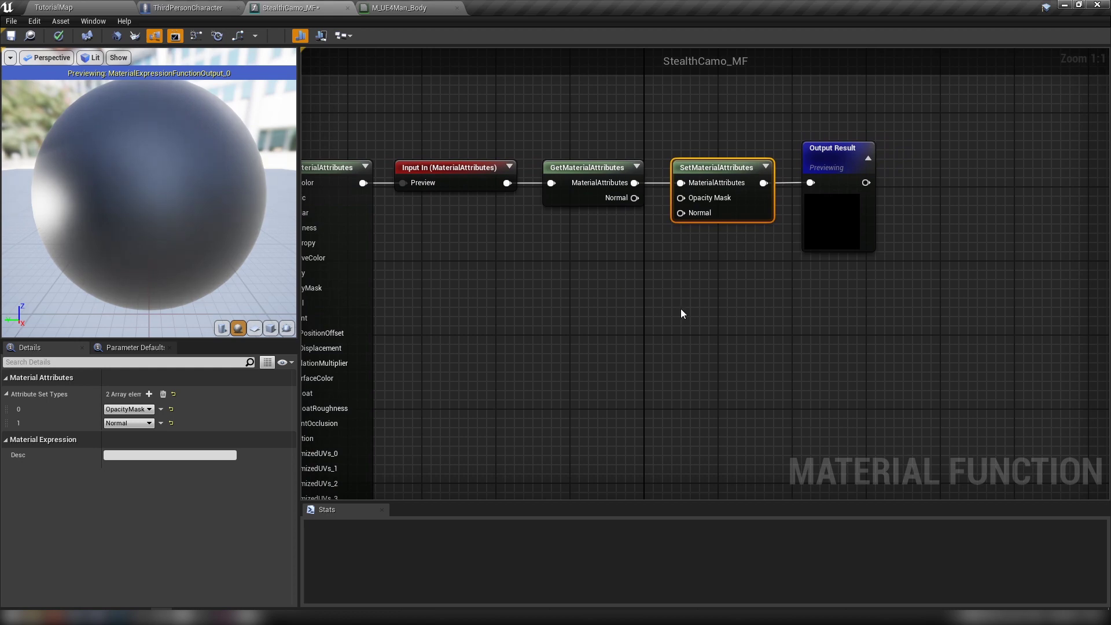
right_click(438, 275)
text(coll)
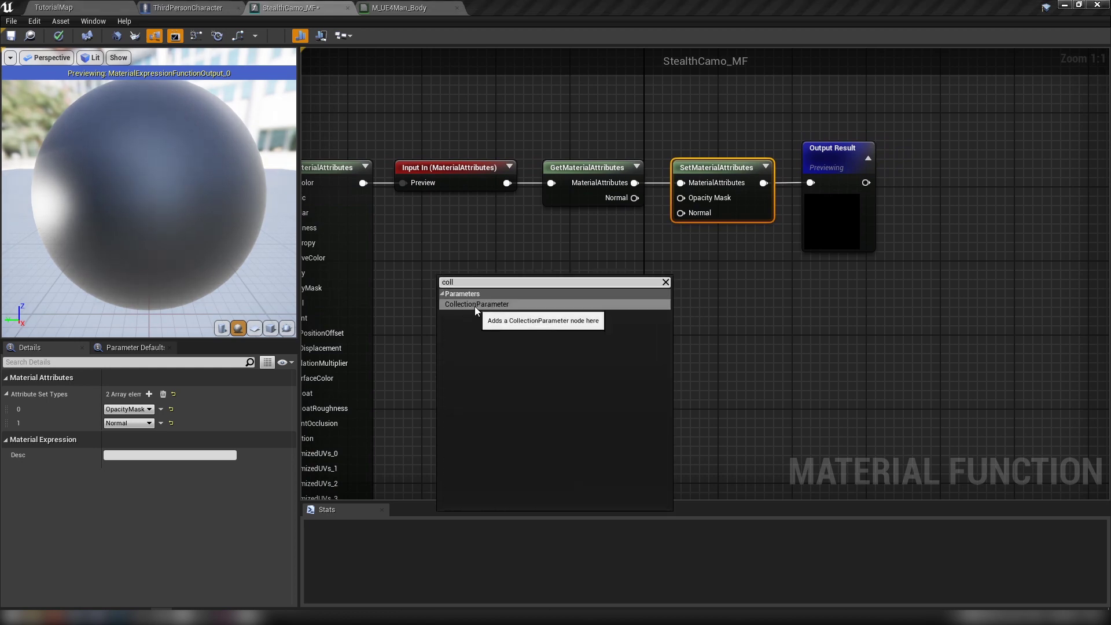
click(474, 305)
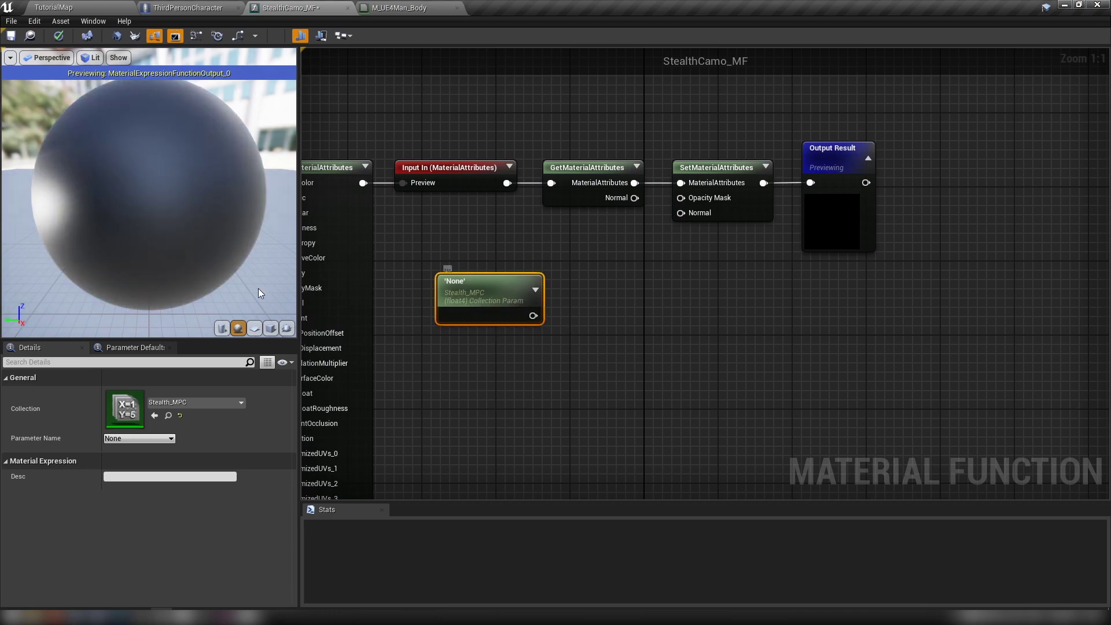
click(61, 7)
click(399, 7)
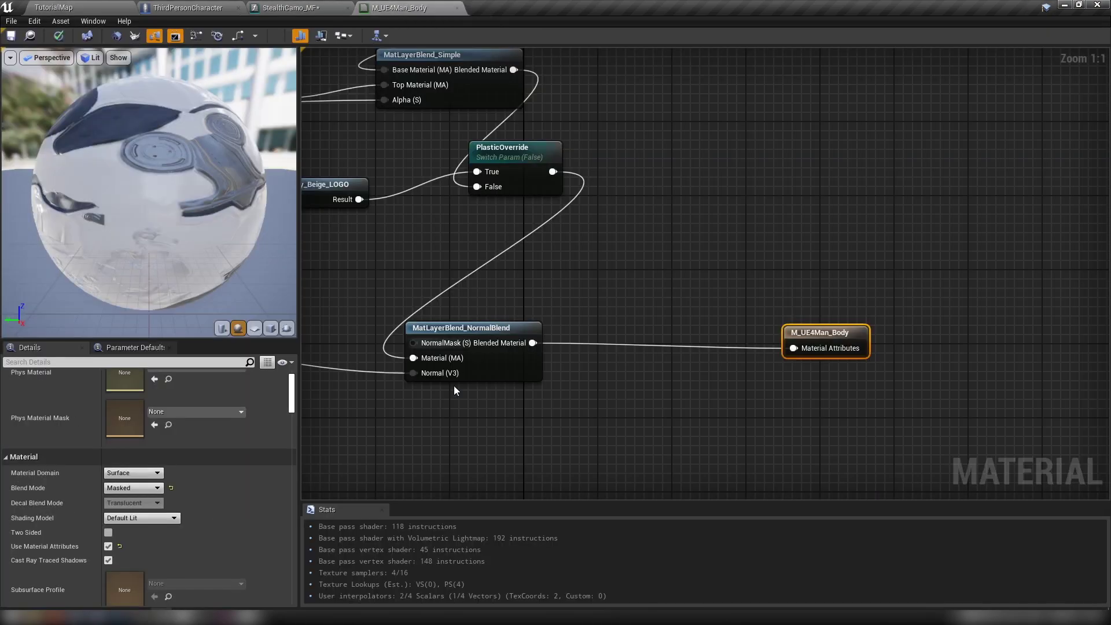
click(279, 7)
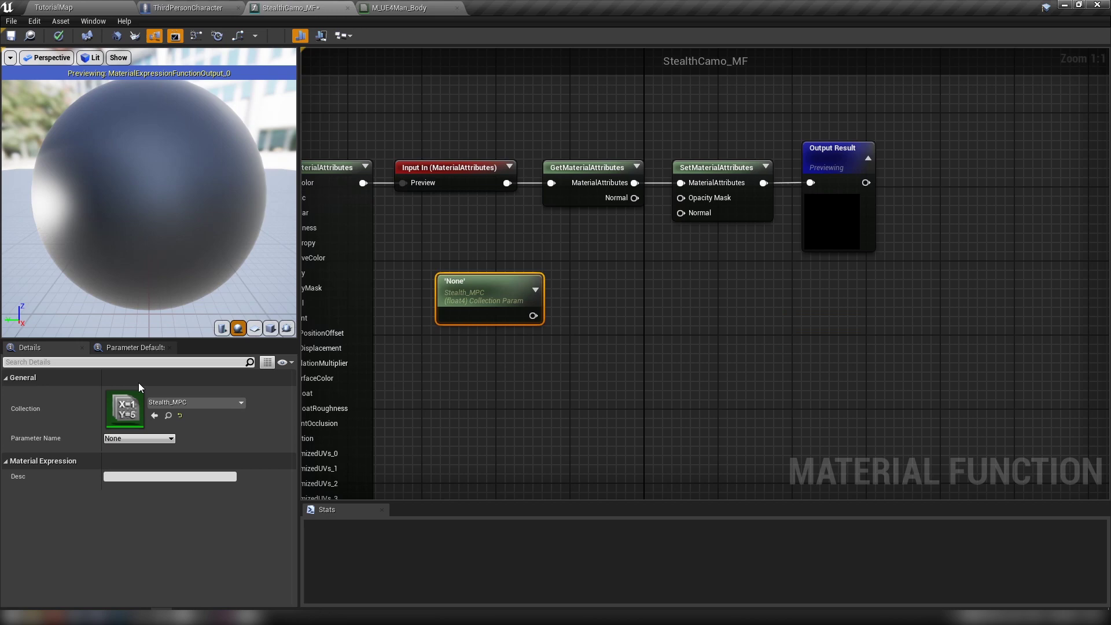
click(179, 401)
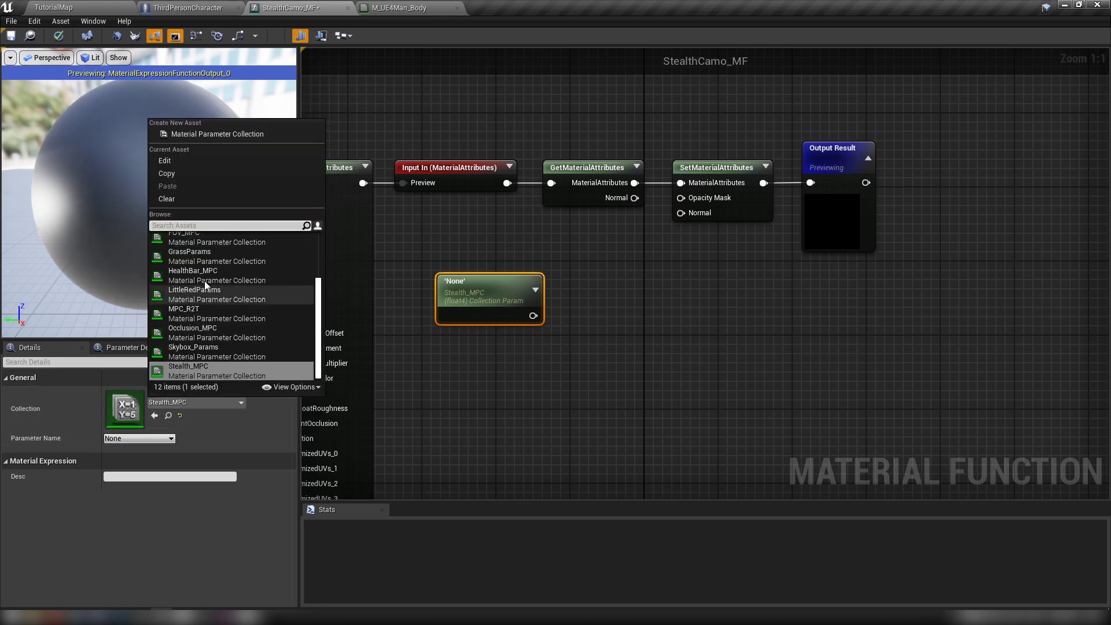
click(190, 401)
- Set the collection parameter node to Opacity, and duplicate it as a second node set to UV Multi
click(131, 439)
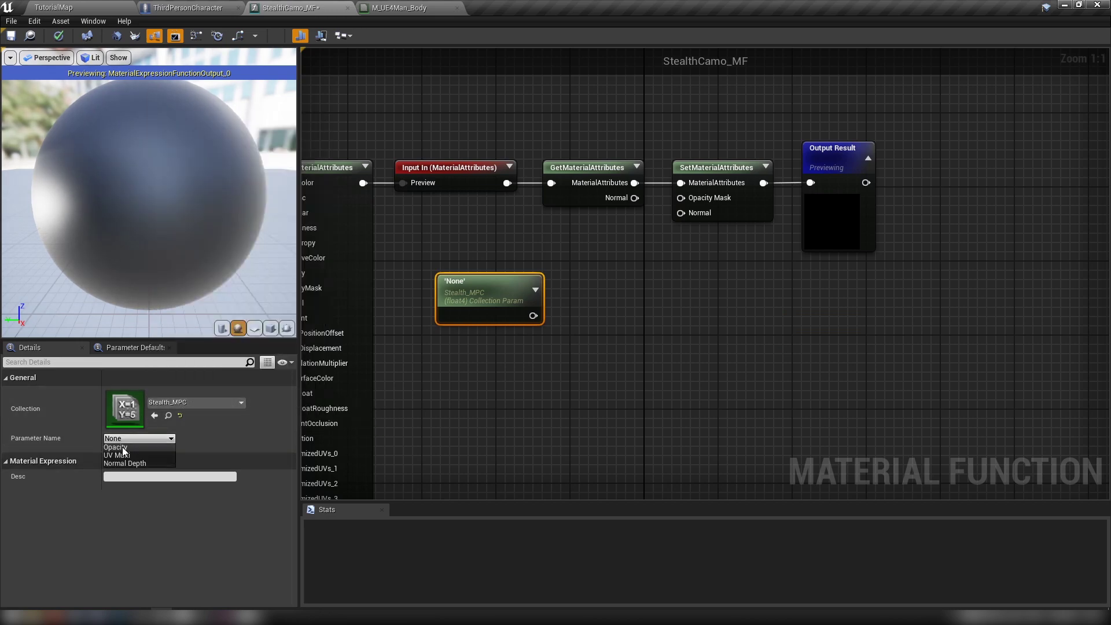
click(122, 452)
right_drag(448, 343, 441, 309)
key(ctrl+w)
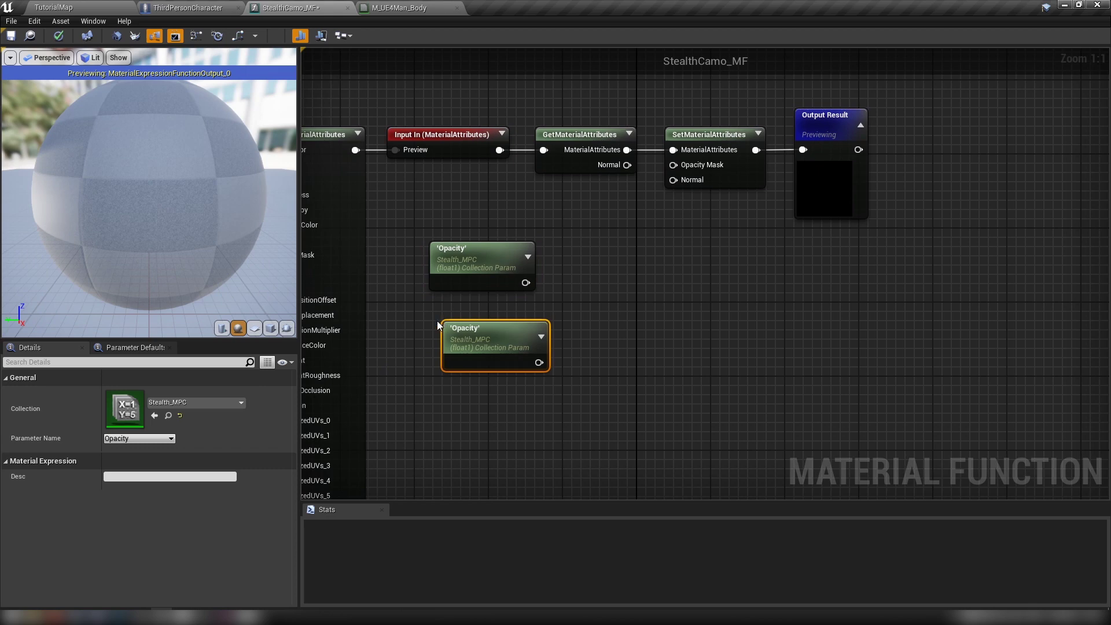
click(138, 438)
click(130, 455)
- Duplicate the UV Multi node, set the copy to Normal Depth, and place it further right in the graph
key(ctrl+w)
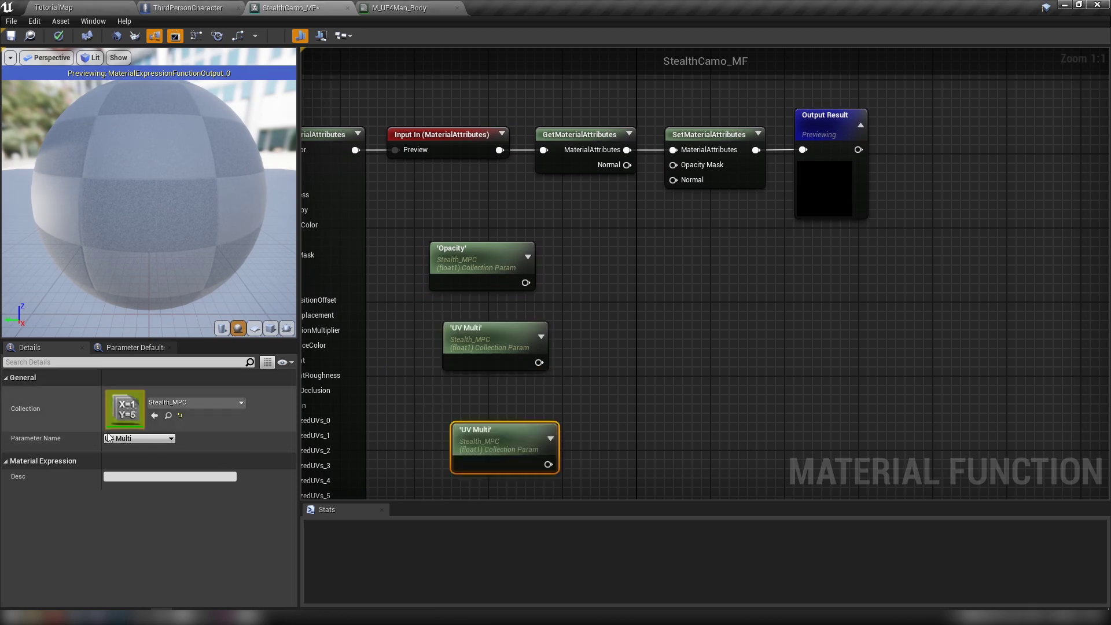
click(124, 438)
click(122, 464)
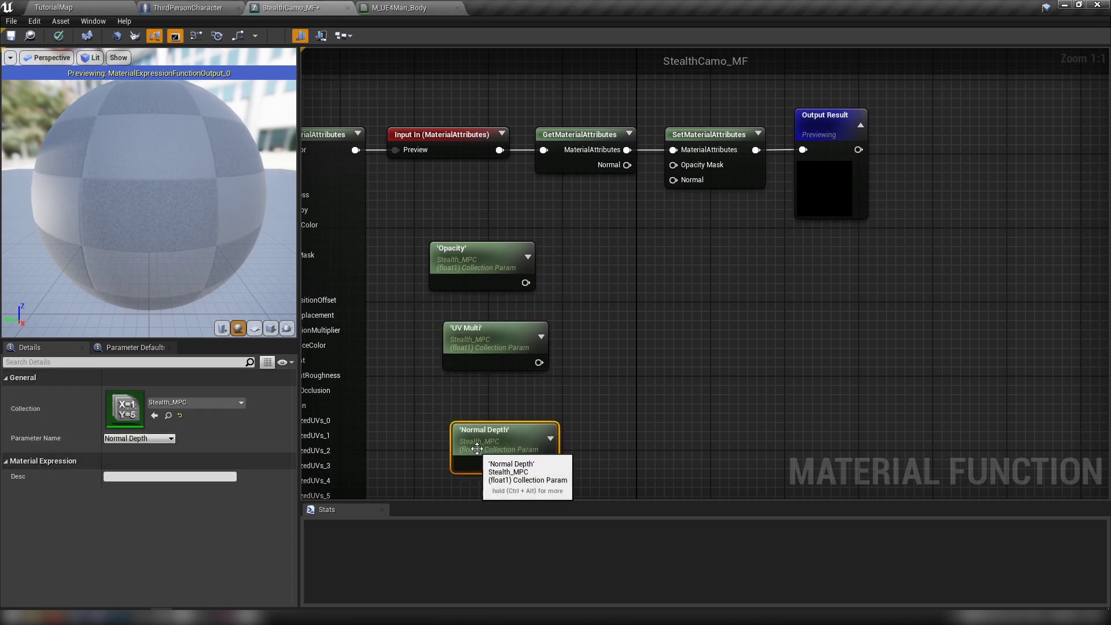
drag(469, 430, 727, 415)
right_drag(727, 414, 572, 374)
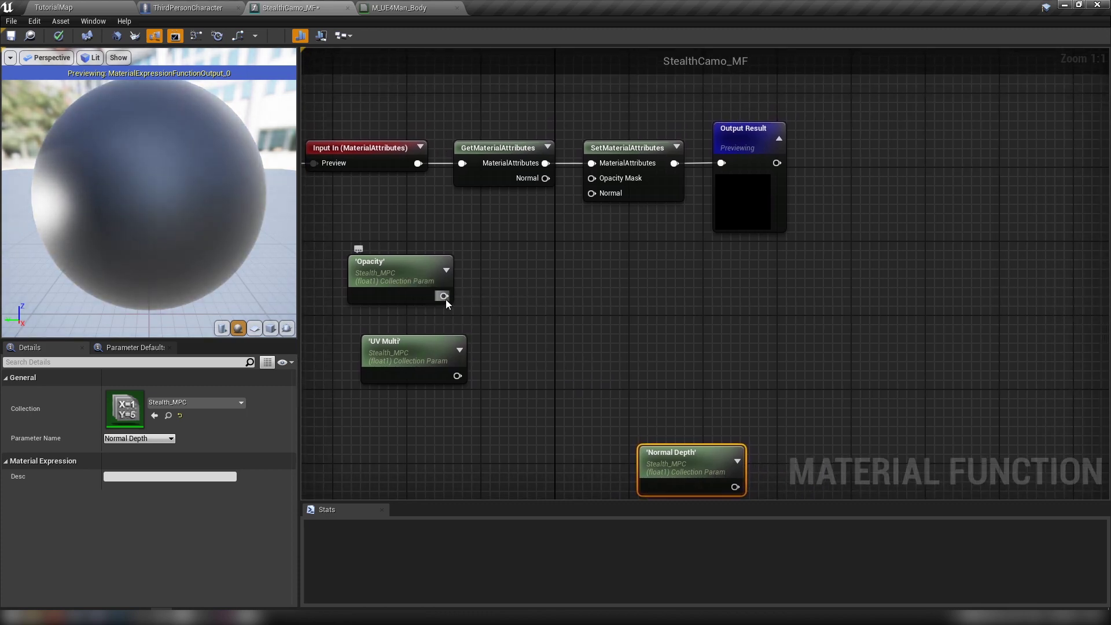
- Feed the Opacity parameter through a DitherTemporalAA node into the Opacity Mask of SetMaterialAttributes, and save the function
drag(444, 295, 511, 279)
text(dith)
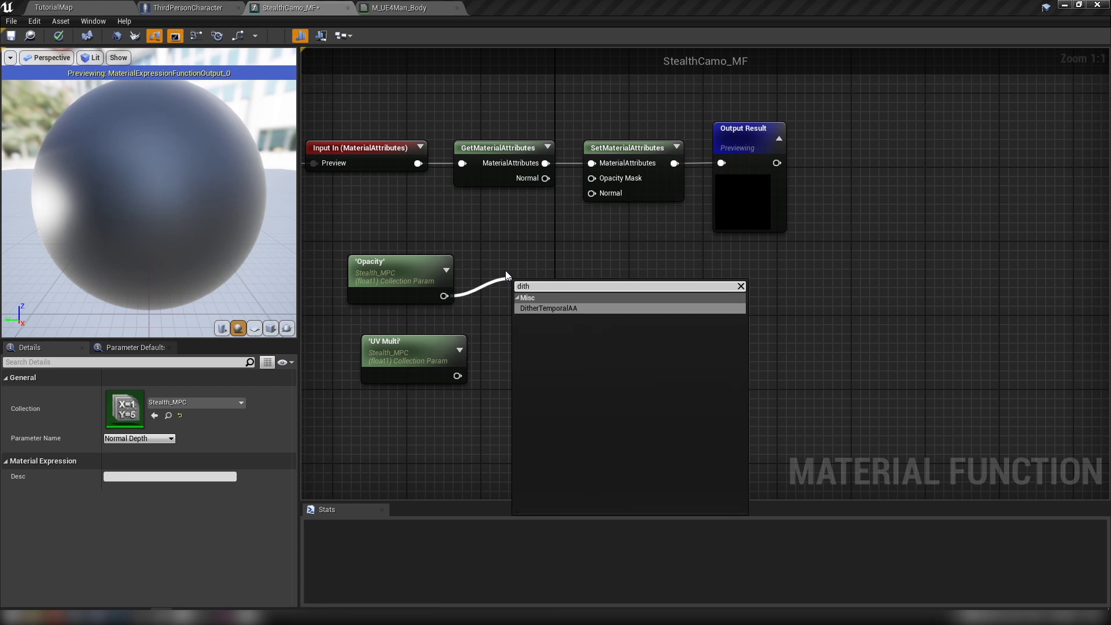
click(545, 308)
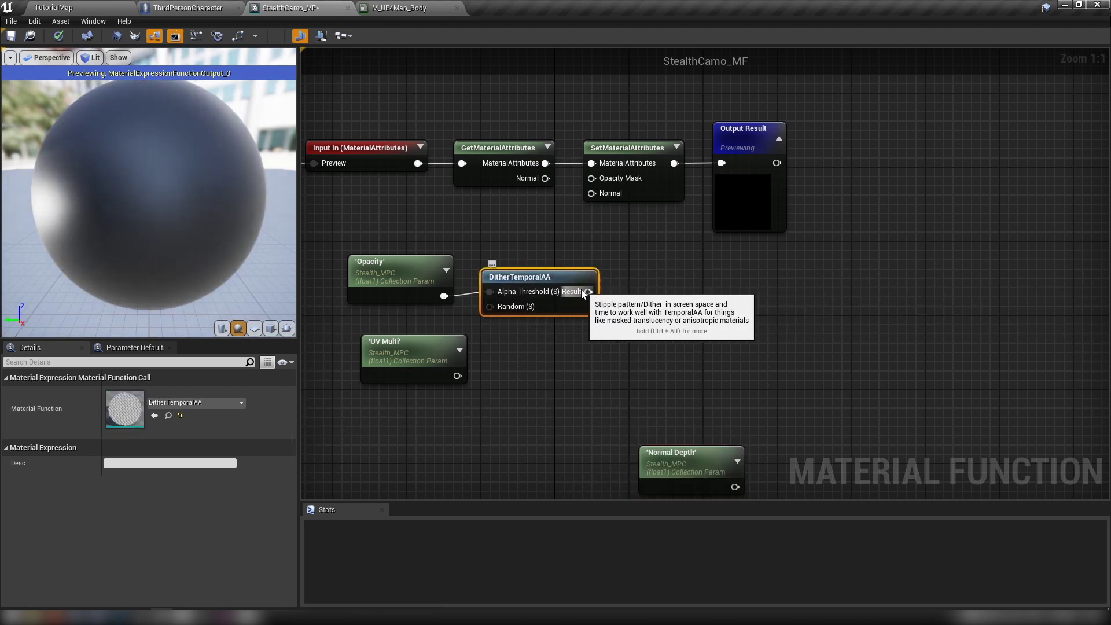
drag(581, 289, 596, 179)
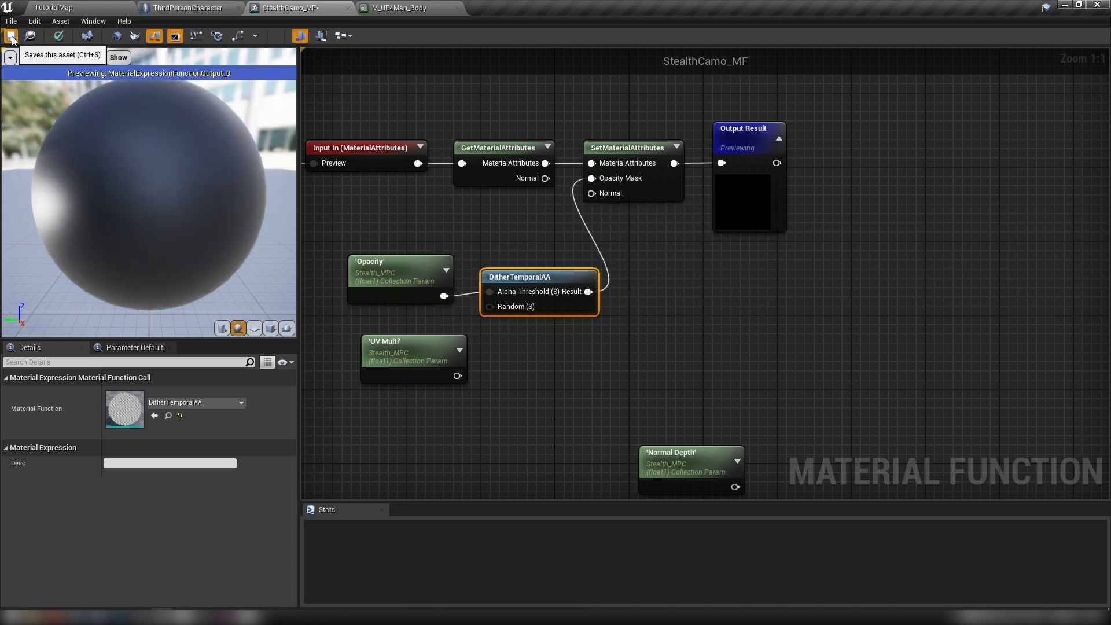
click(412, 221)
- Open the DitherTemporalAA function, examine its noise texture and Alpha Threshold input, then close it and return to StealthCamo_MF
right_drag(327, 185, 311, 118)
double_click(541, 212)
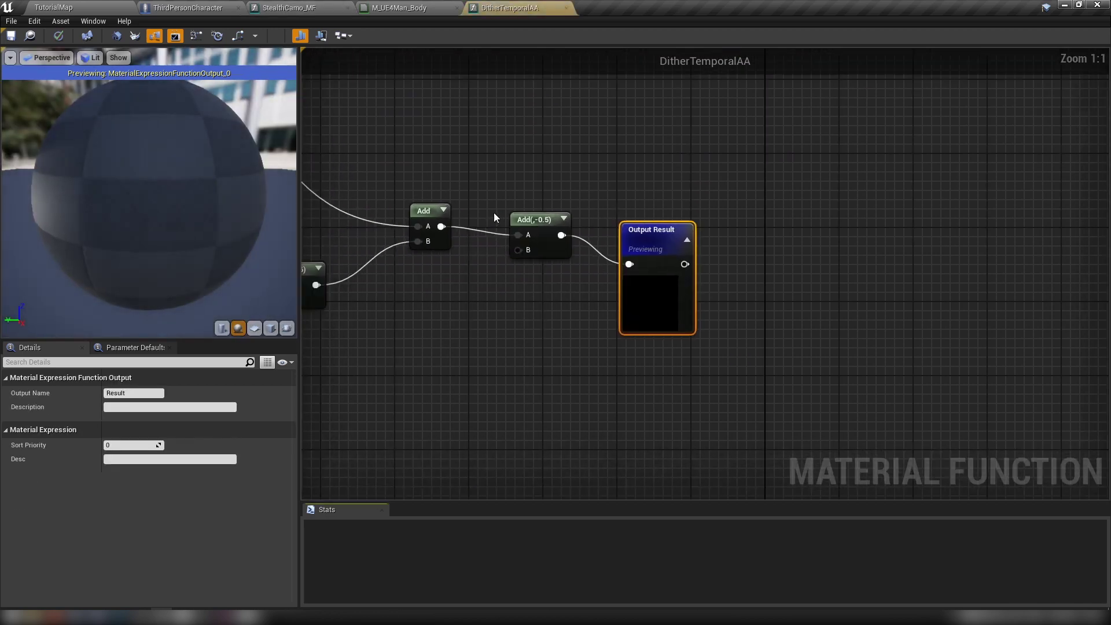
scroll(733, 398, down, 2)
right_drag(636, 348, 841, 196)
right_drag(556, 391, 497, 386)
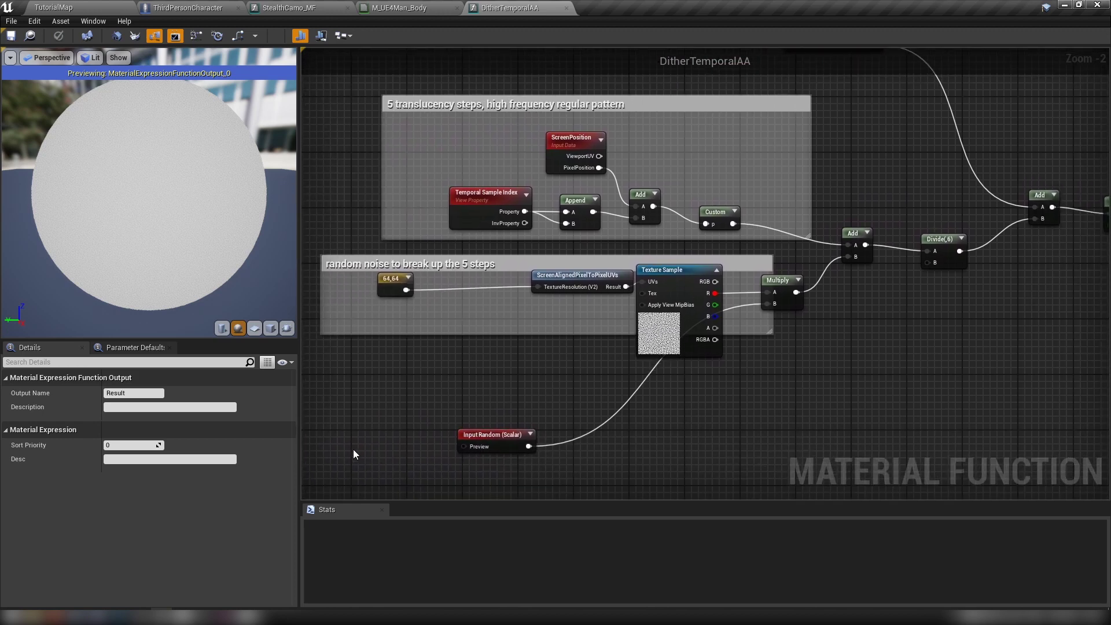
drag(354, 449, 728, 260)
click(646, 339)
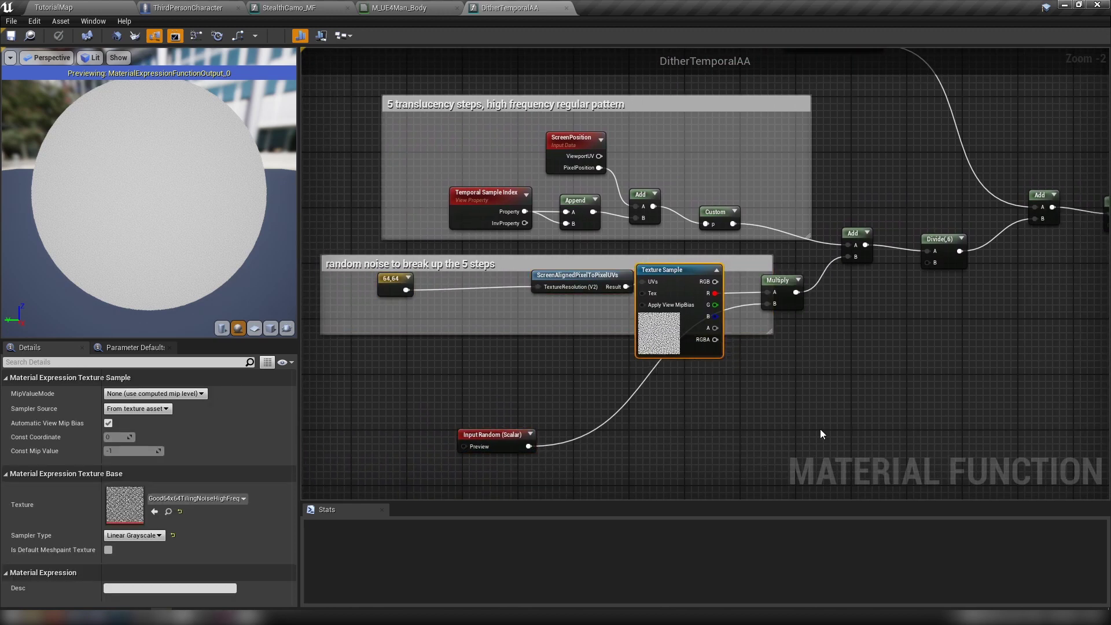
right_drag(787, 425, 612, 423)
right_drag(717, 378, 691, 406)
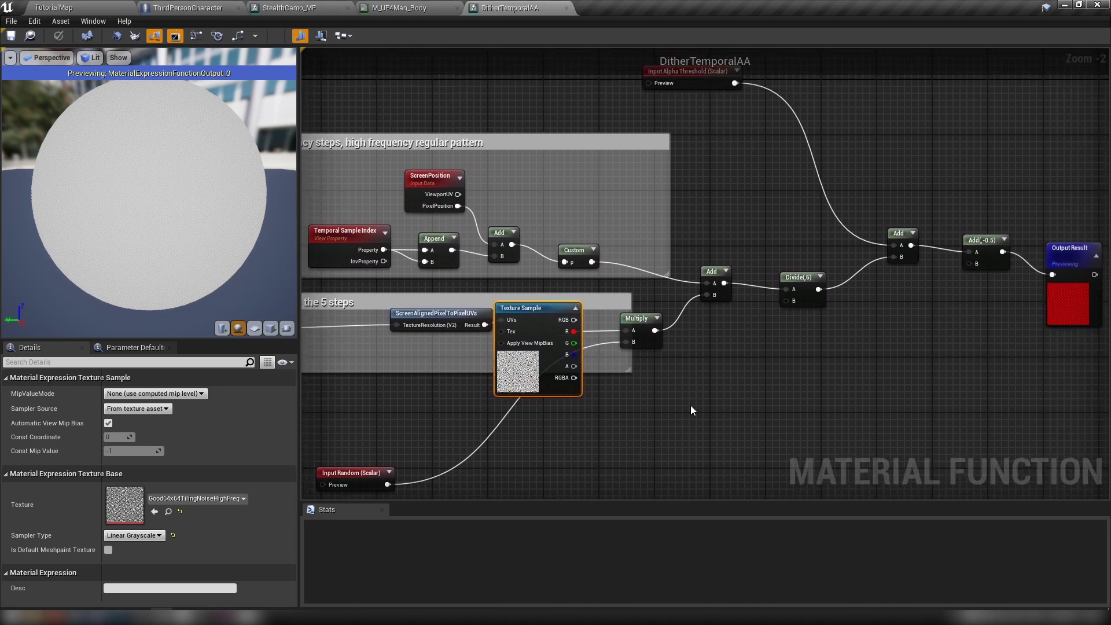
right_drag(583, 214, 434, 265)
click(556, 130)
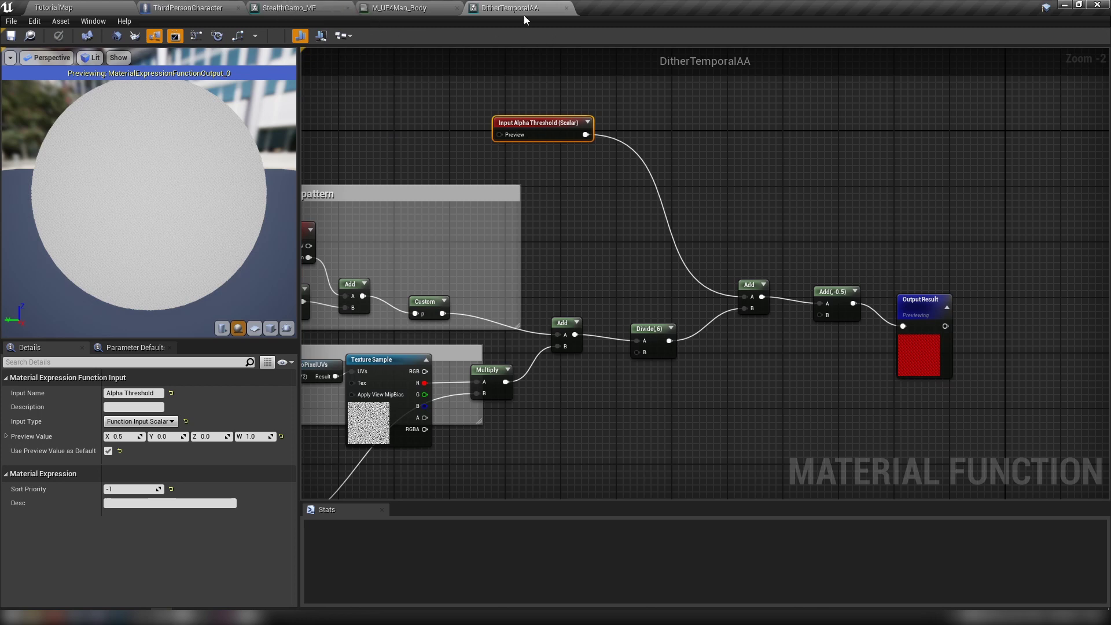
click(566, 8)
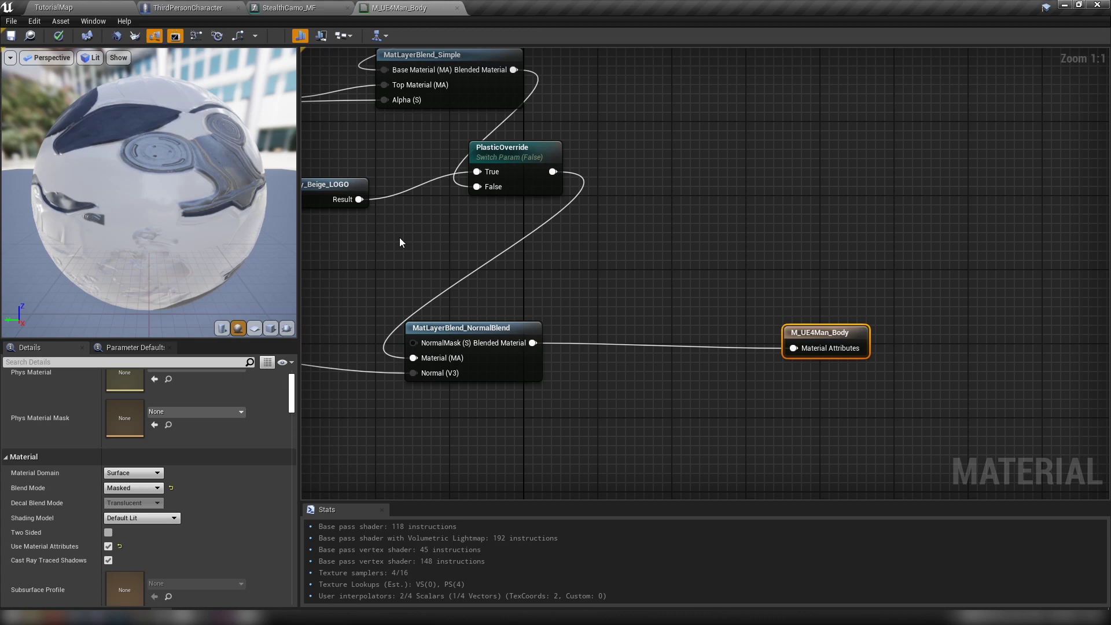
click(293, 9)
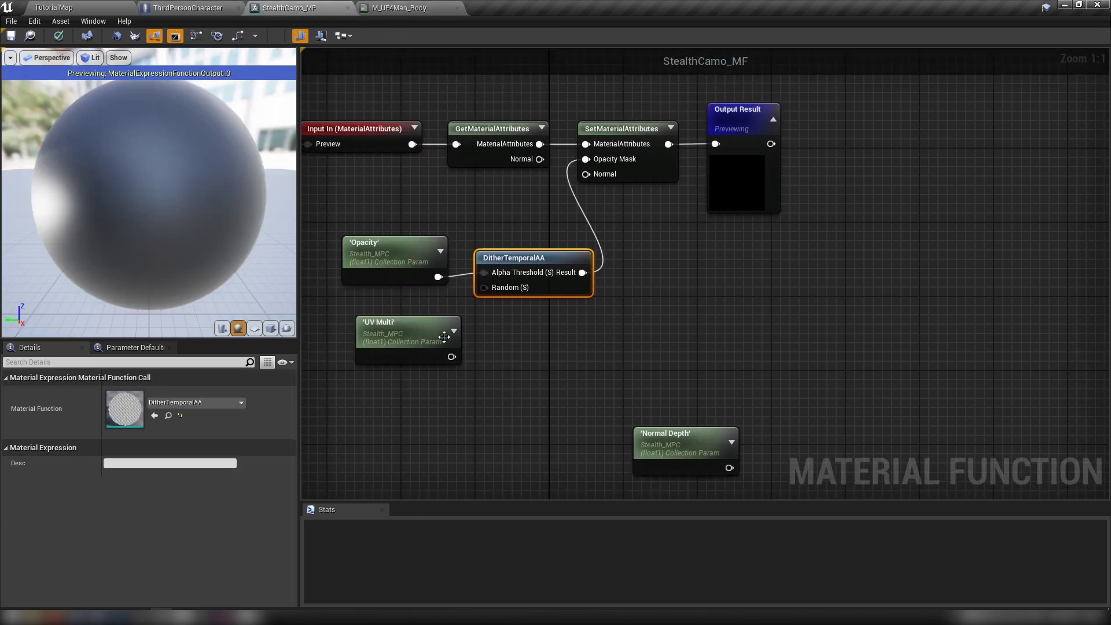
- Move the UV Multi node farther below Opacity and add a Texture Sample node to its right
drag(448, 295, 439, 387)
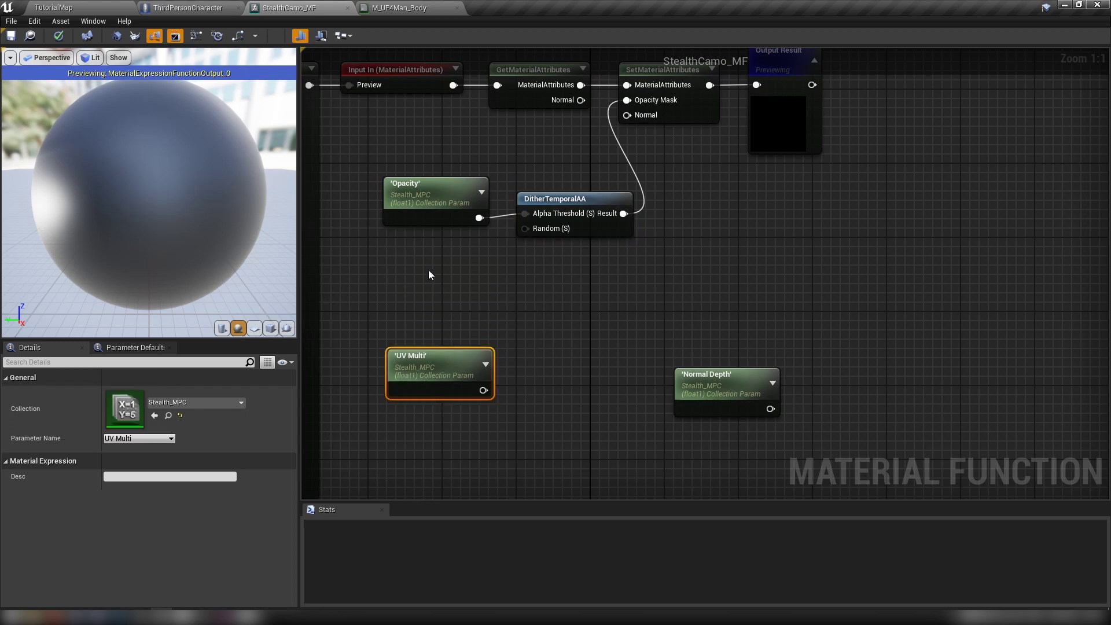
key(t)
click(415, 293)
drag(477, 306, 606, 314)
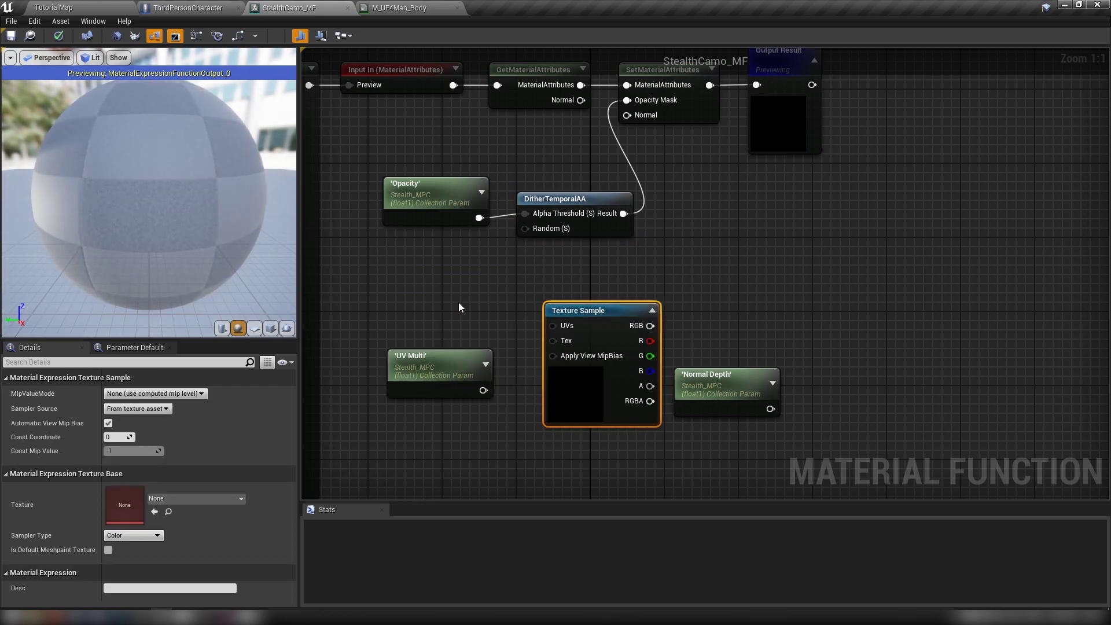
- Add a TexCoord node just above UV Multi, and shift the Texture Sample and Normal Depth nodes farther right
click(418, 293)
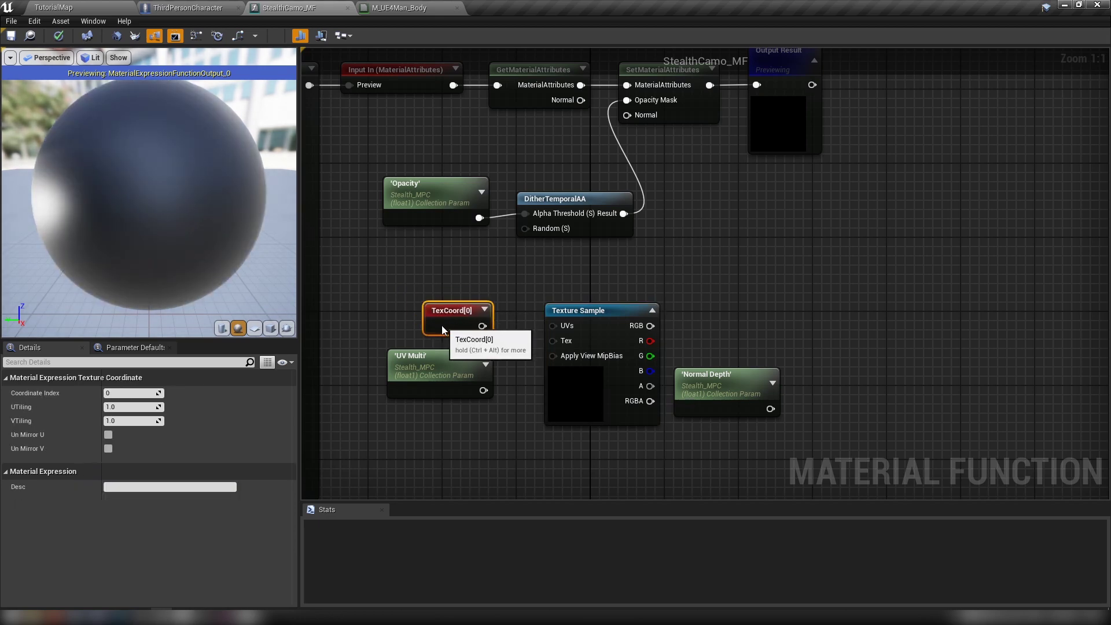
drag(441, 318, 446, 336)
click(602, 332)
shift+click(728, 385)
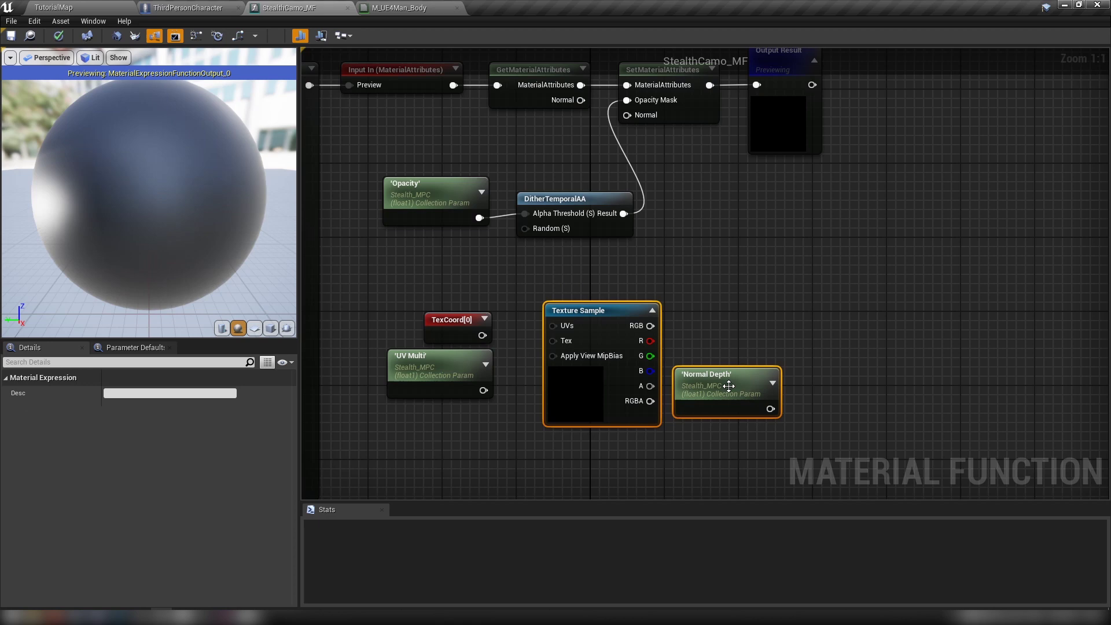
drag(724, 385, 854, 376)
click(524, 339)
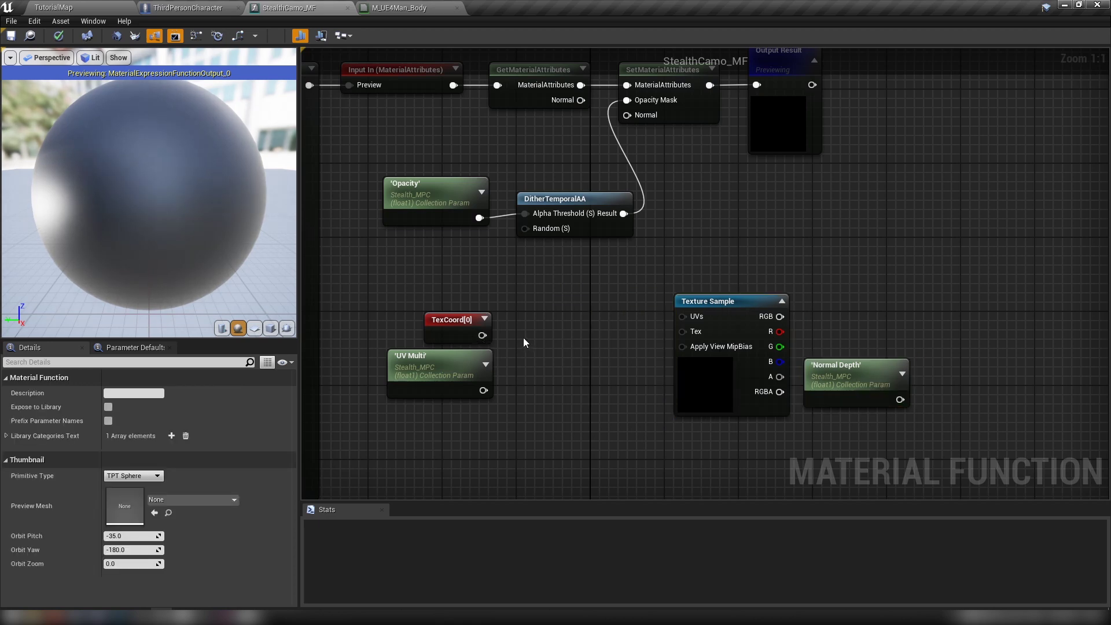
- Multiply TexCoord by UV Multi with a Multiply node, and shift the three nodes left as a group
click(526, 338)
drag(482, 335, 483, 390)
drag(554, 345, 542, 340)
drag(578, 296, 472, 413)
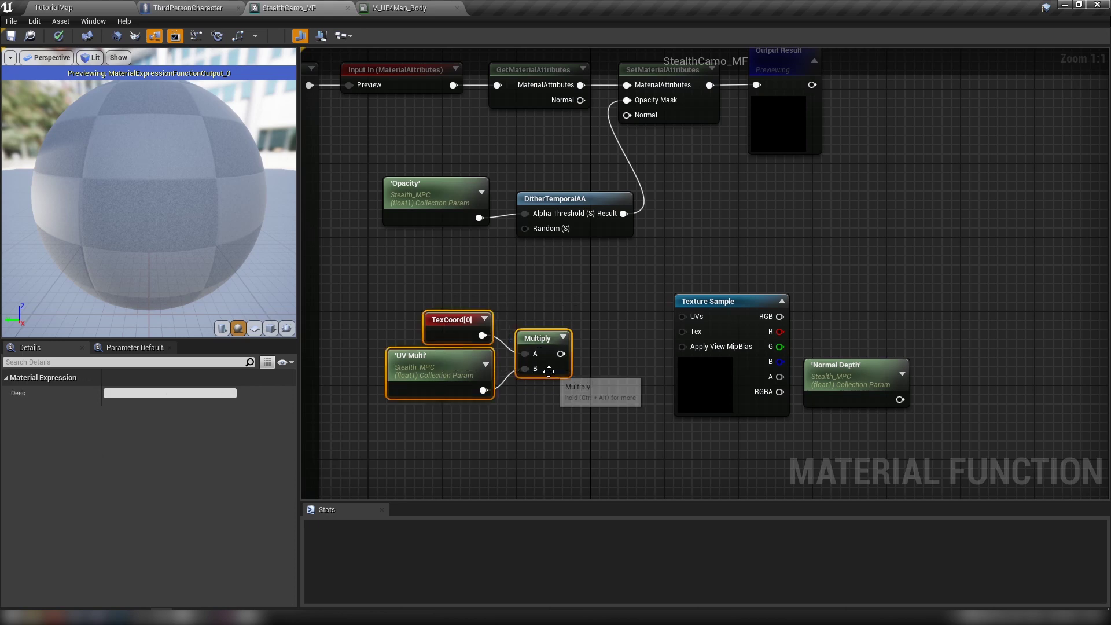
drag(549, 372, 499, 365)
right_drag(574, 345, 506, 357)
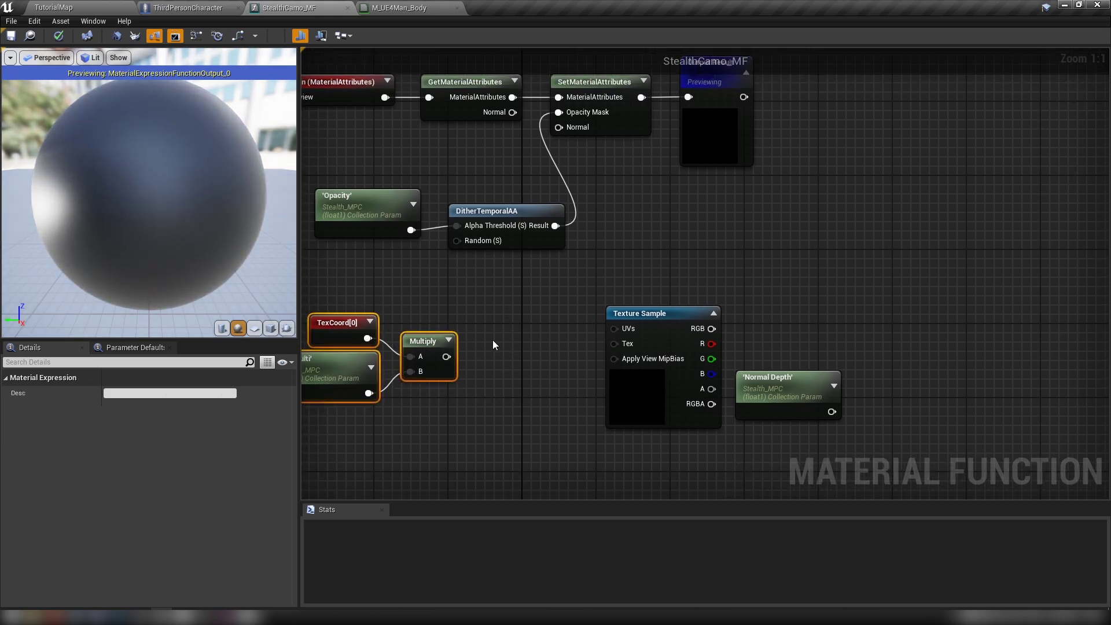
- Add a Panner node fed by the Multiply result, with Speed X 0.01 and Speed Y -0.01
click(498, 352)
click(485, 335)
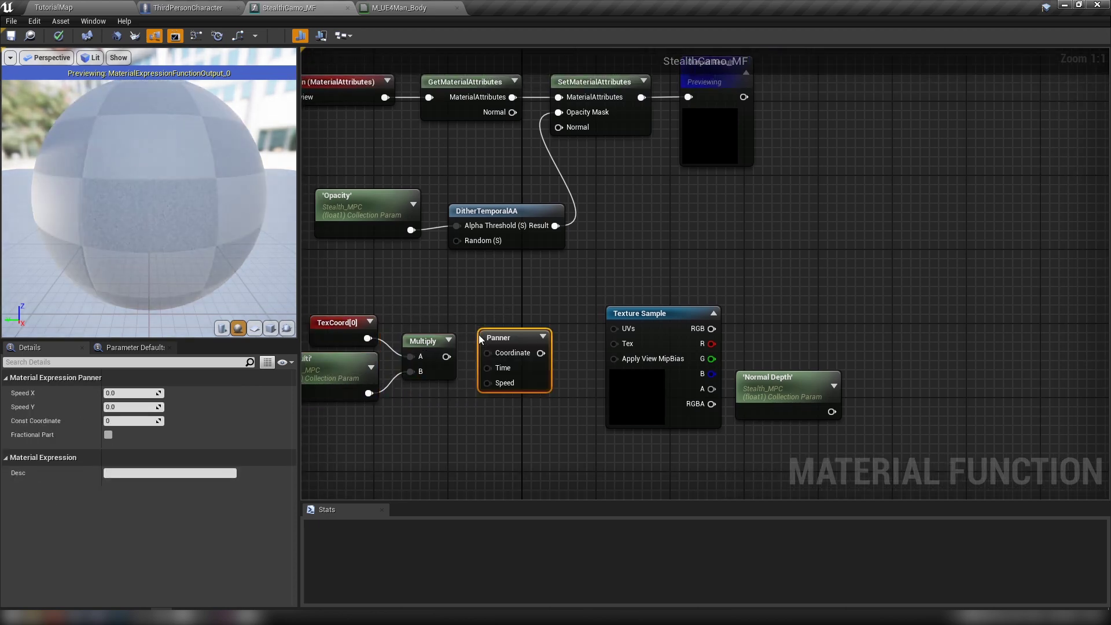
drag(446, 357, 500, 358)
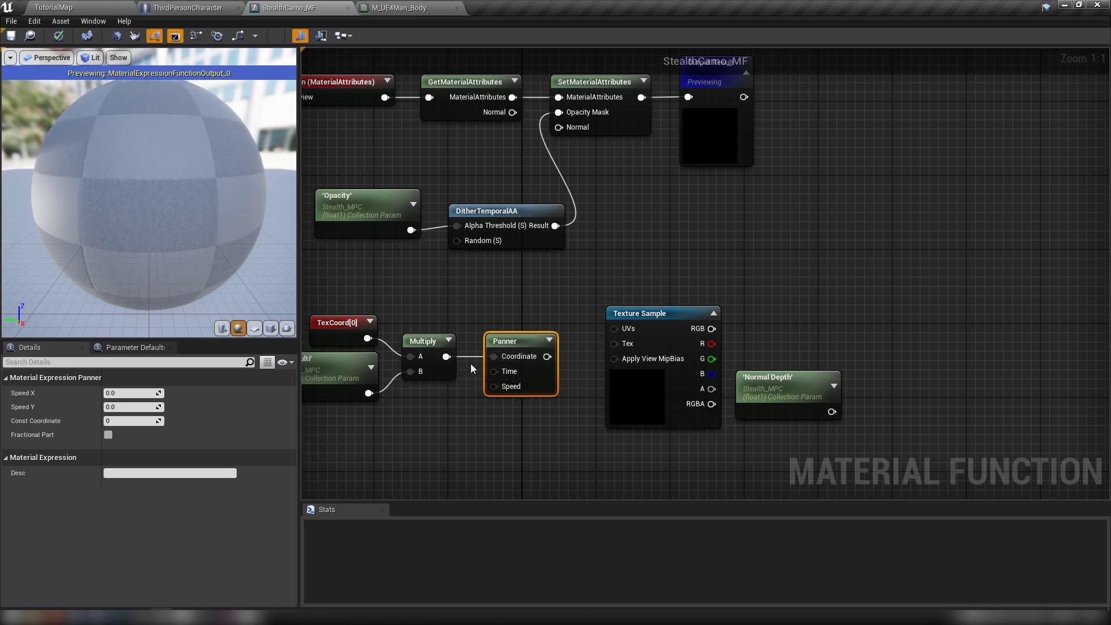
click(115, 393)
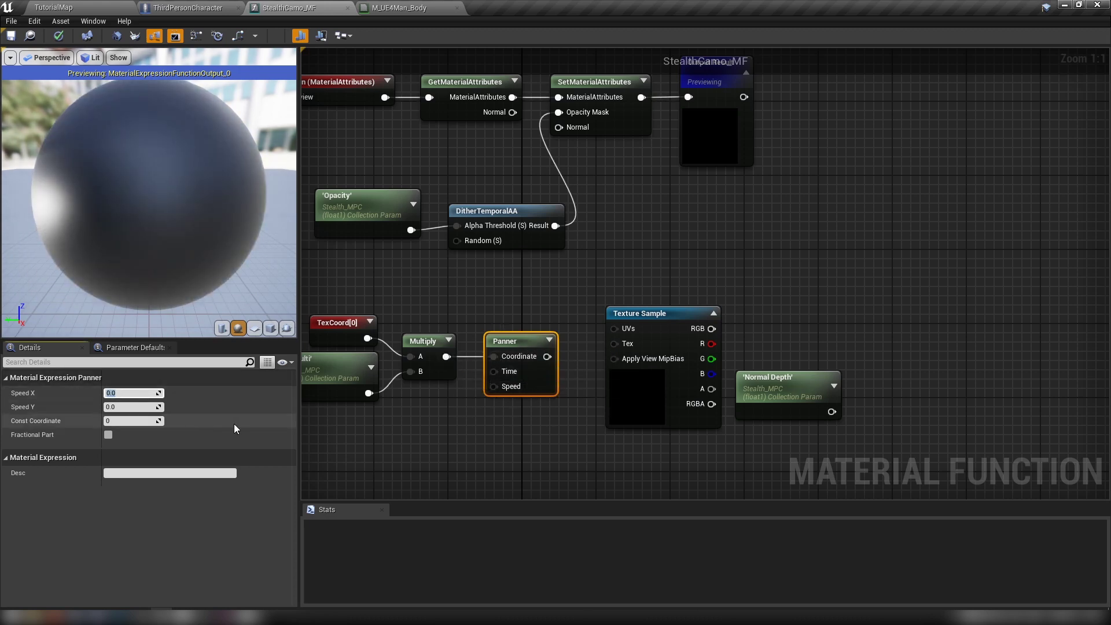
text(0.01)
click(131, 407)
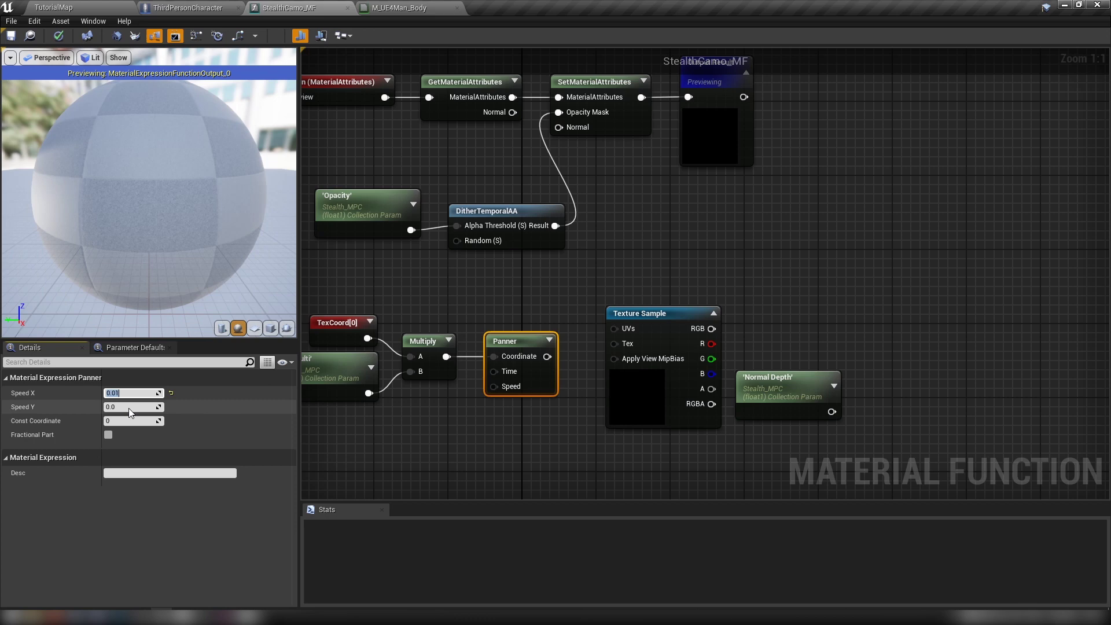
text(-0.01)
key(Return)
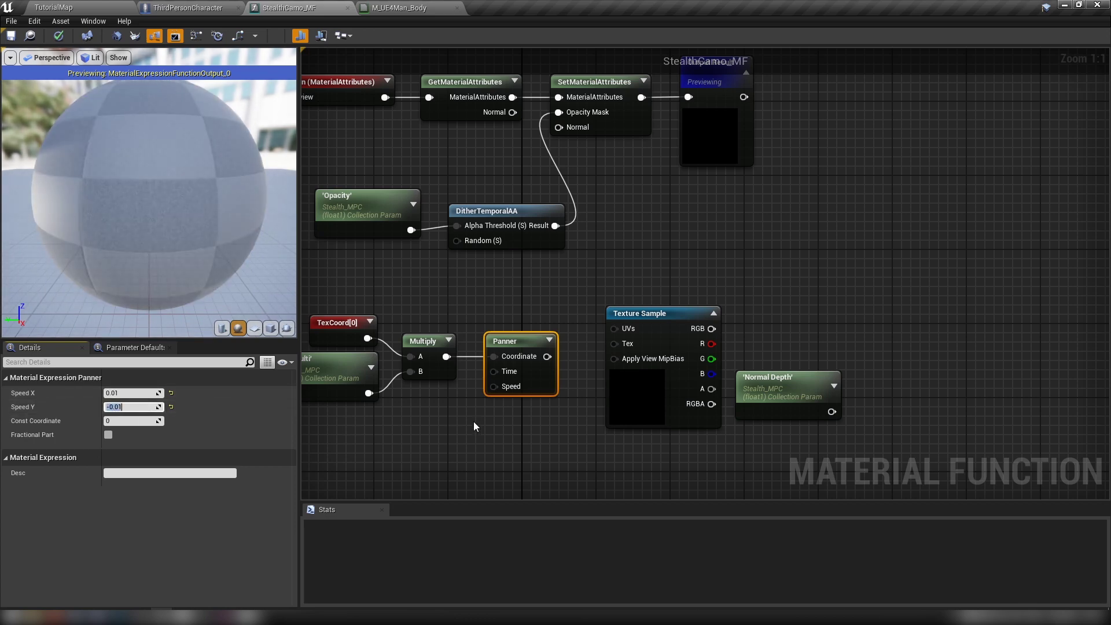
- Connect the Panner output to the Texture Sample's UVs and assign the OrangePeel_N texture to the sample
right_drag(529, 439, 483, 449)
drag(501, 365, 593, 350)
click(613, 322)
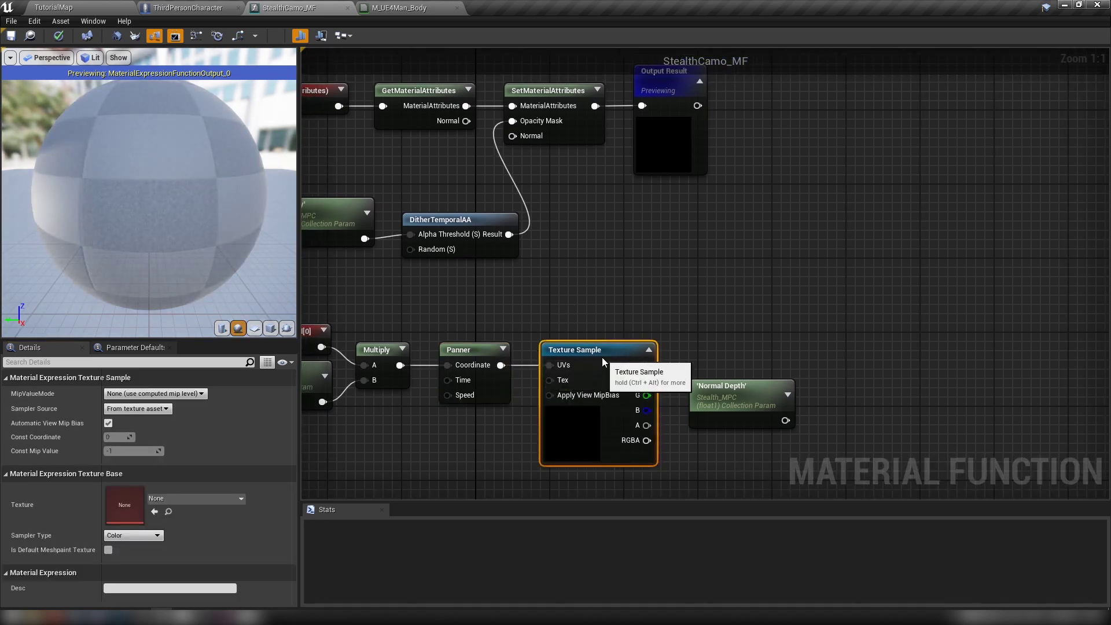
click(185, 498)
text(orang)
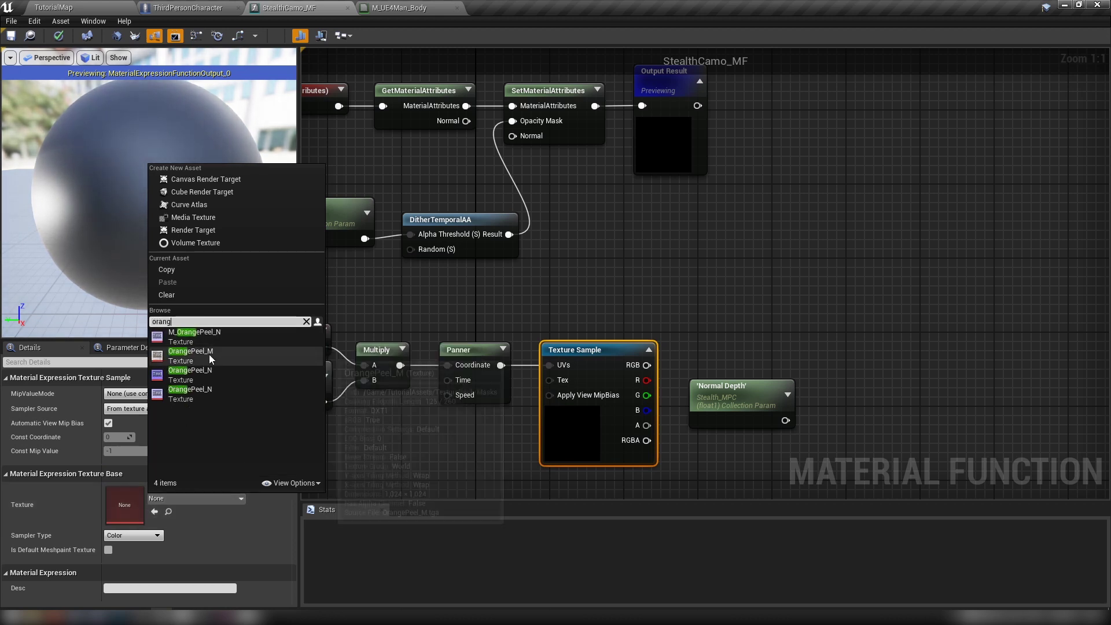
click(217, 373)
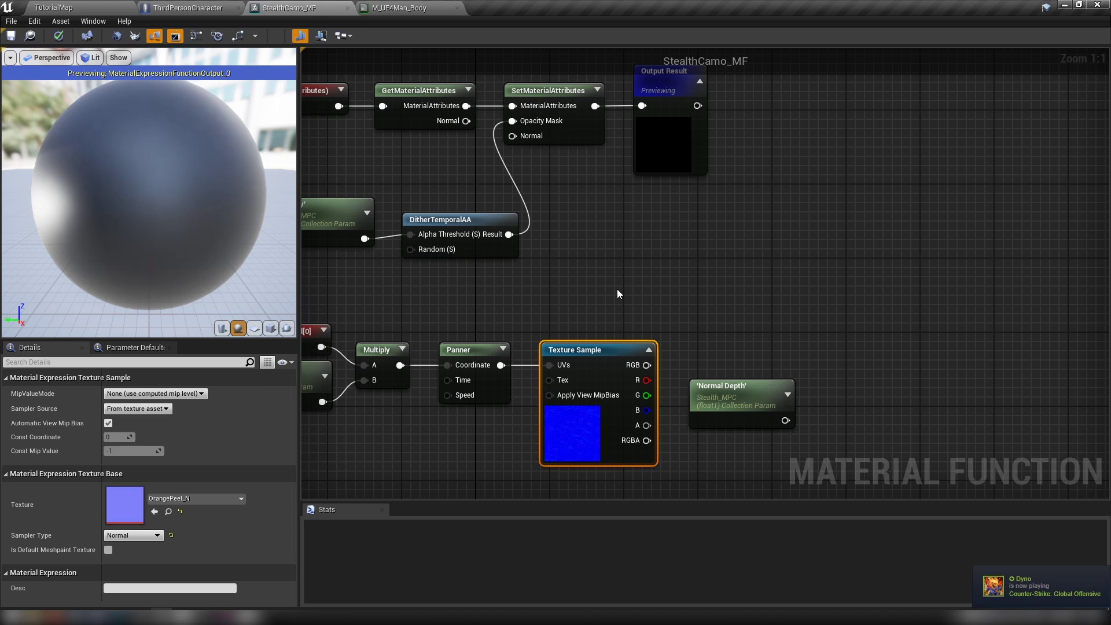
- Locate OrangePeel_N in the content browser, inspect the texture up close, then close it and return to StealthCamo_MF
right_drag(618, 293, 492, 253)
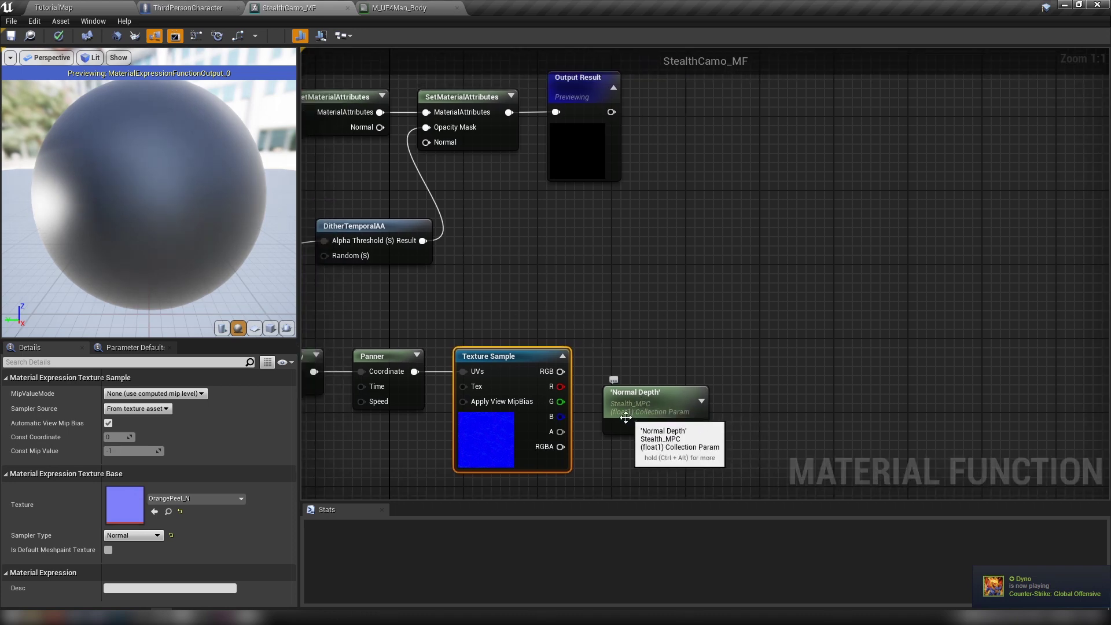
right_drag(474, 457, 540, 450)
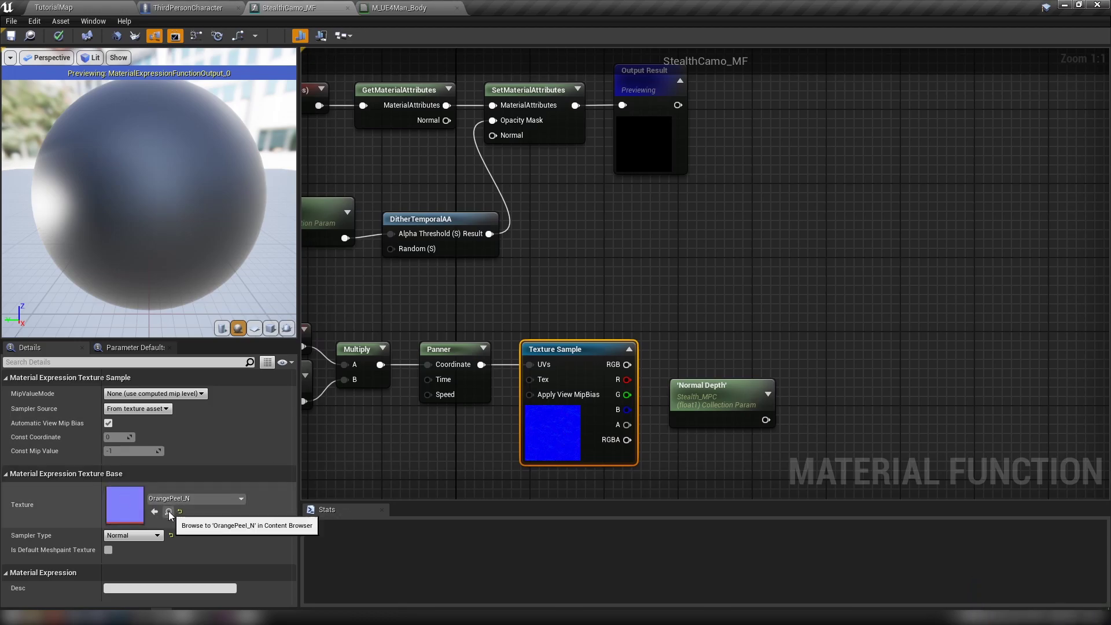
click(168, 511)
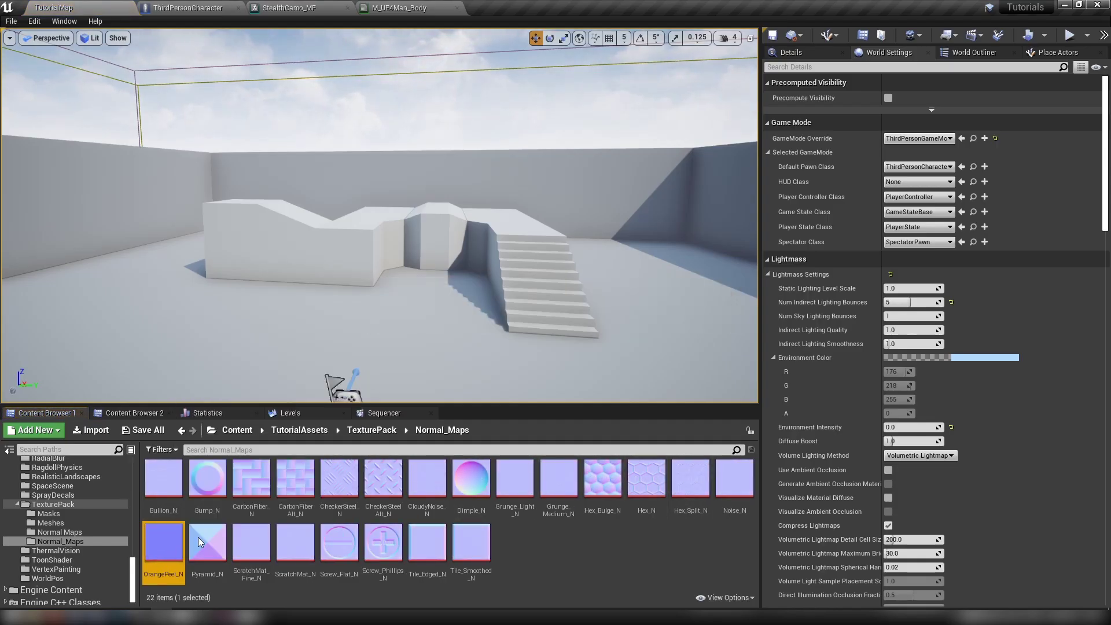
double_click(179, 564)
scroll(296, 271, up, 4)
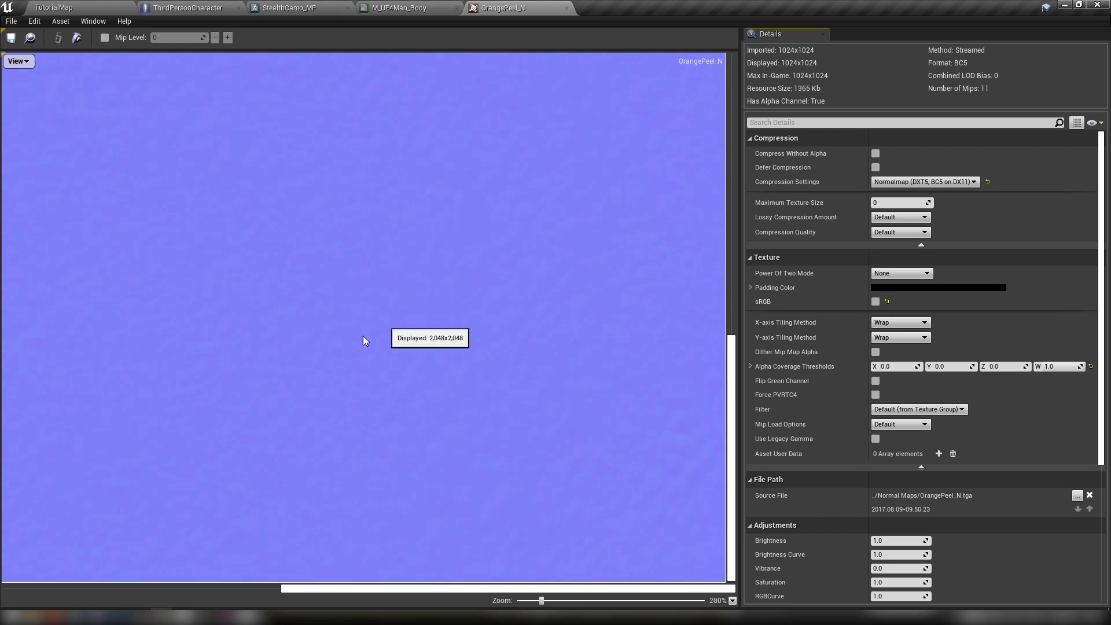
click(566, 8)
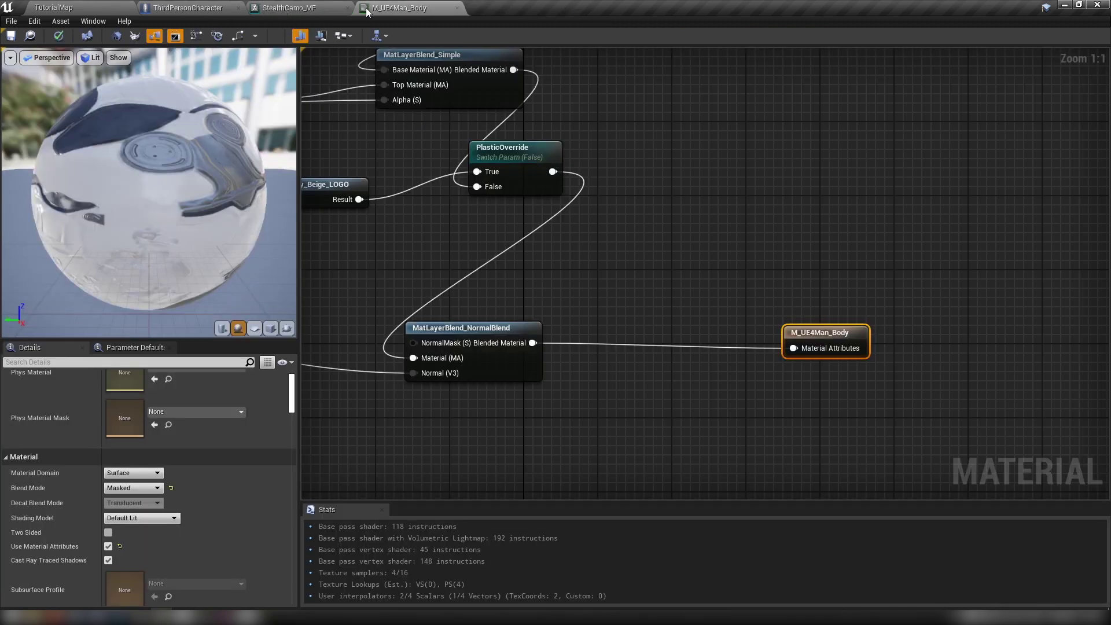
click(308, 12)
- Add a Lerp node to the right of the Texture Sample, above the Normal Depth node
right_drag(665, 300, 560, 261)
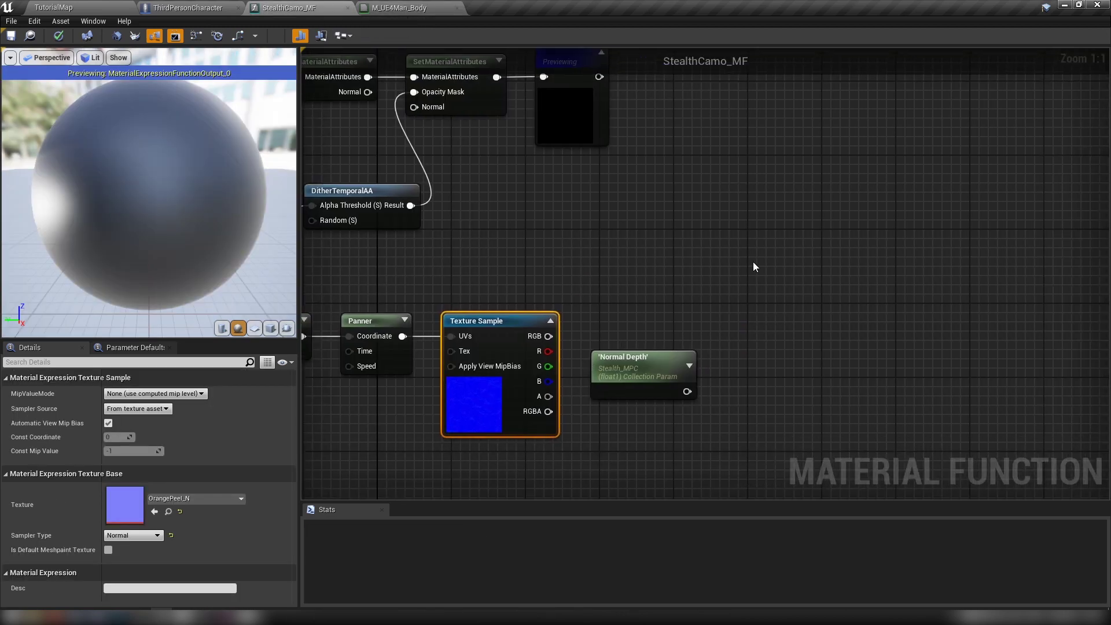
click(719, 276)
drag(752, 279, 752, 256)
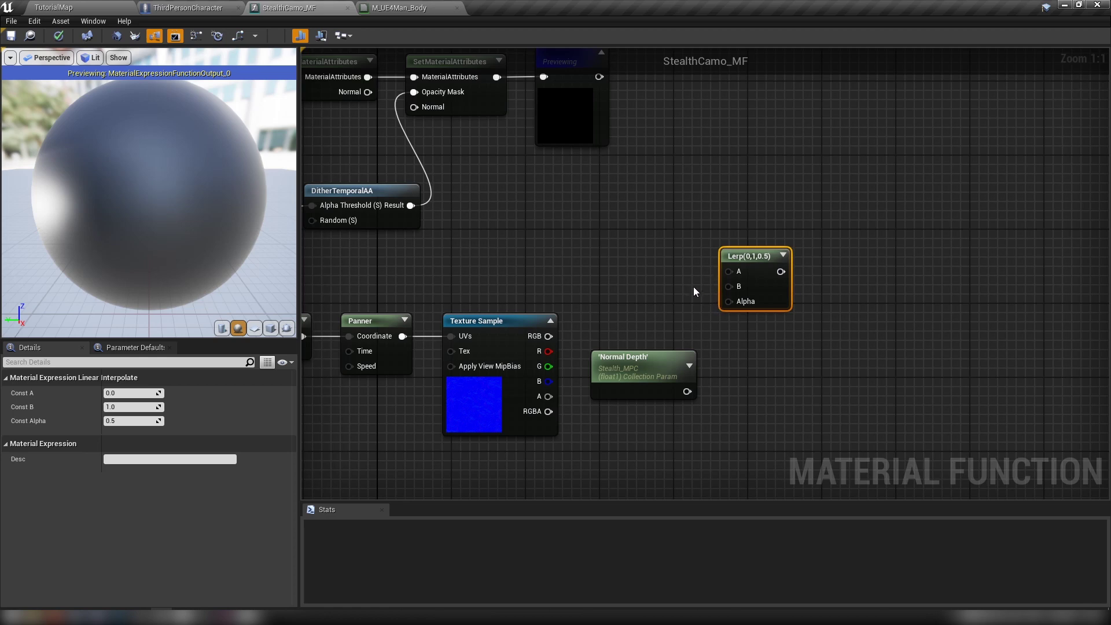
- Add two Constant3Vector nodes, one above the Texture Sample and one between it and the Lerp node
key(3)
click(484, 244)
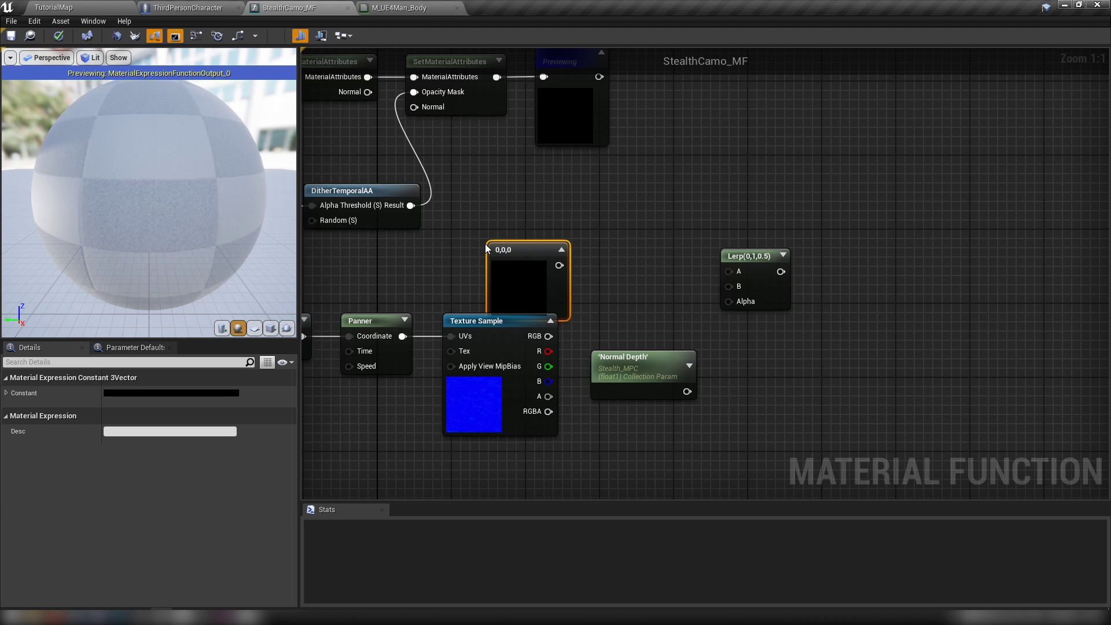
drag(522, 244, 514, 242)
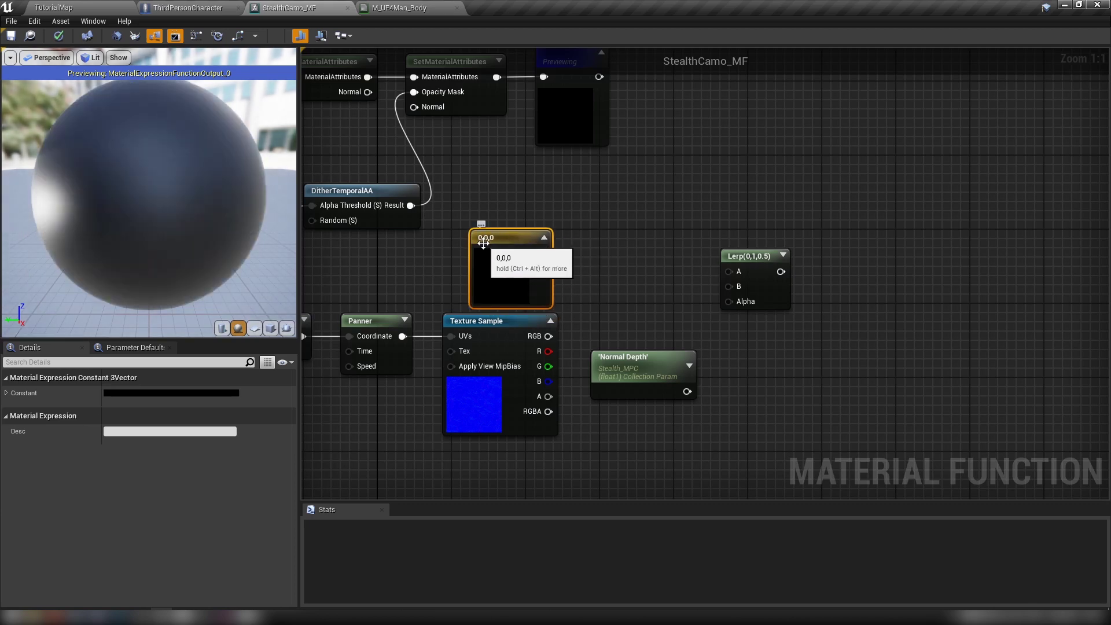
key(3)
click(581, 206)
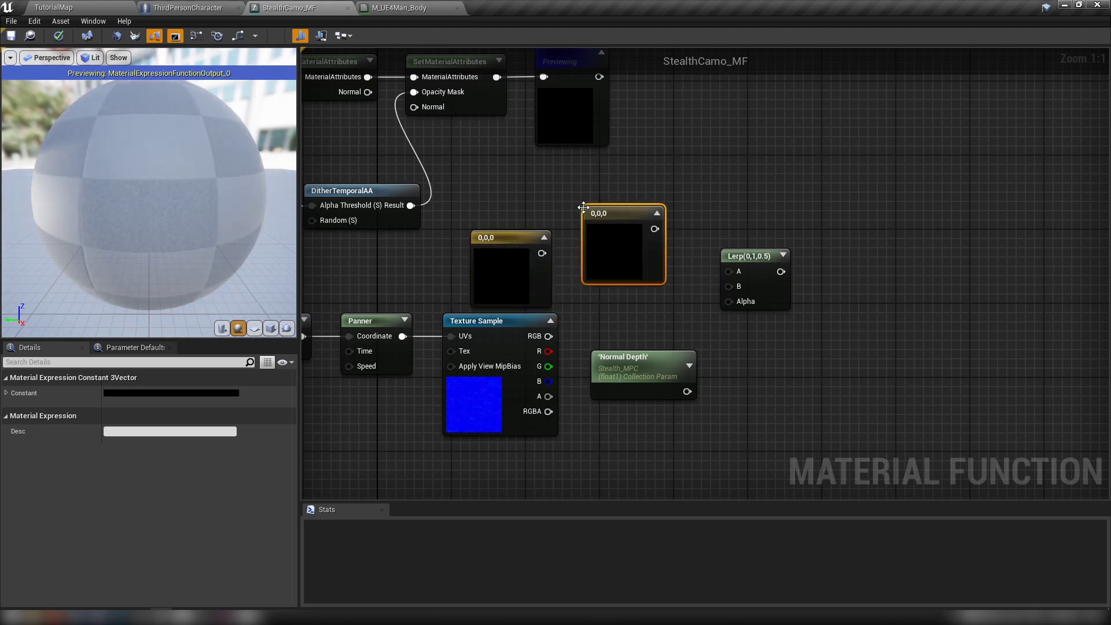
- Delete the extra Constant3Vector node nearest the Lerp and set the remaining one's blue component to 1
drag(570, 179, 615, 246)
key(Delete)
click(495, 270)
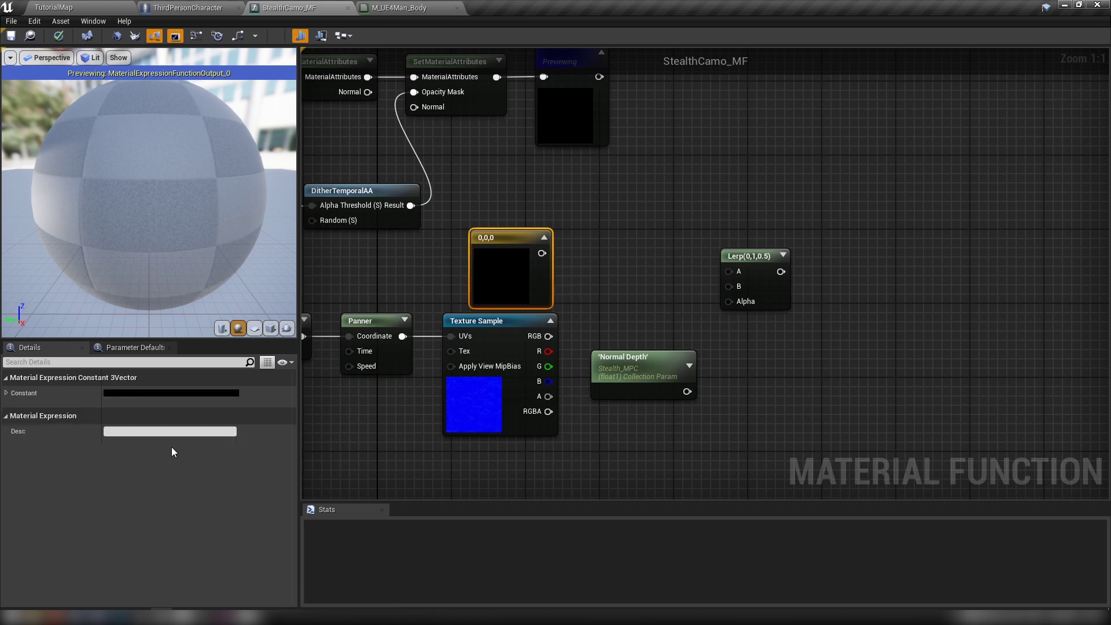
click(174, 393)
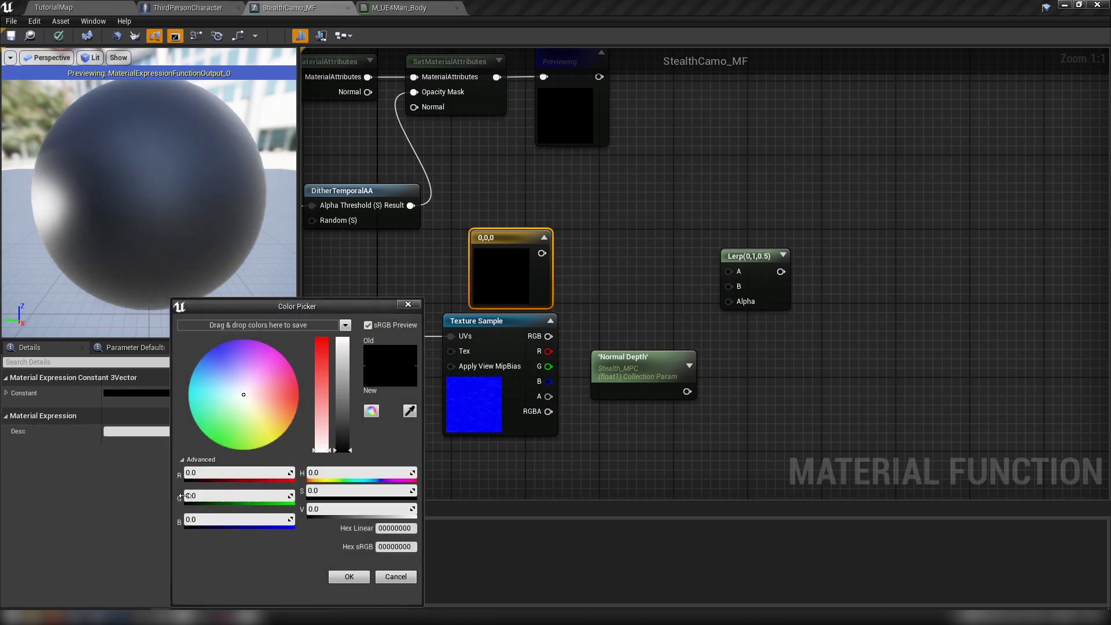
text(1)
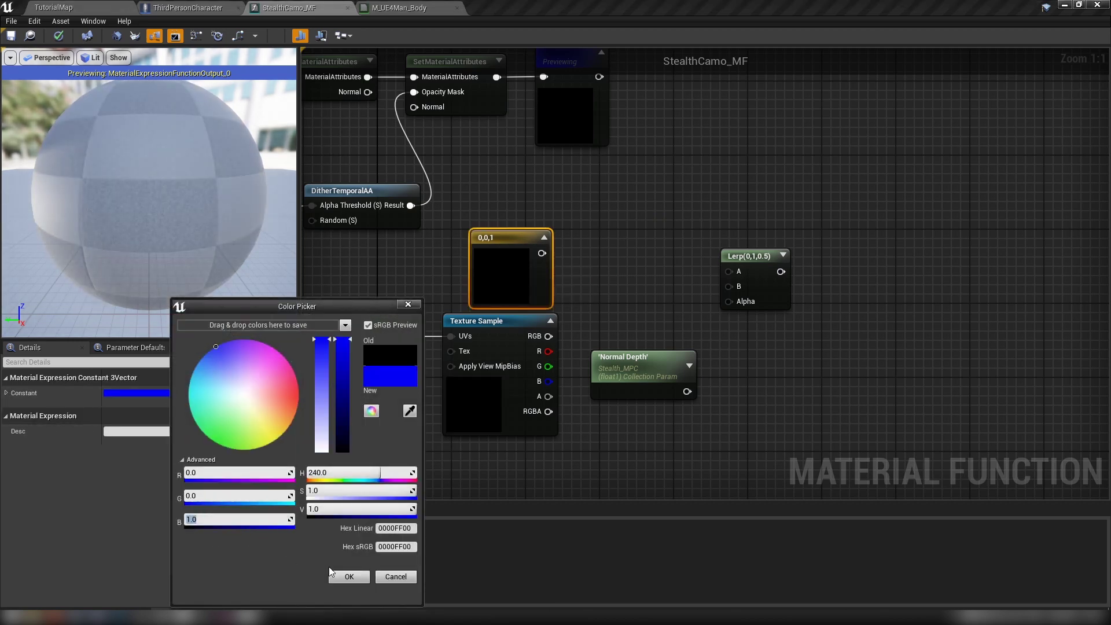
click(349, 576)
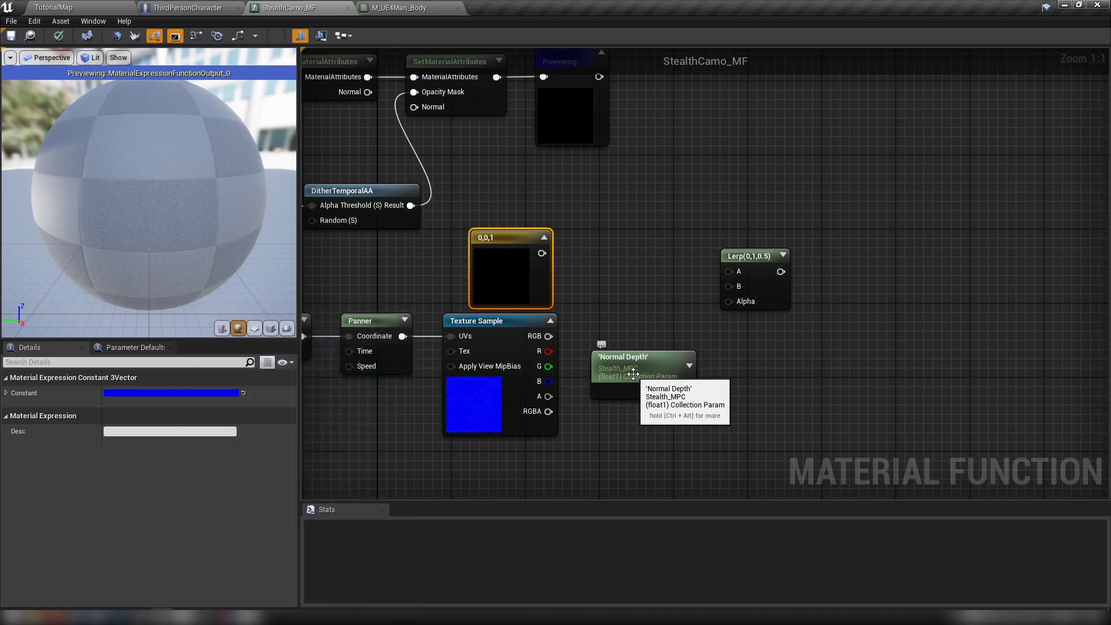
- Wire the 0,0,1 constant to Lerp A, the Texture Sample RGB to B and Normal Depth to Alpha, tidying the nodes
drag(541, 253, 547, 336)
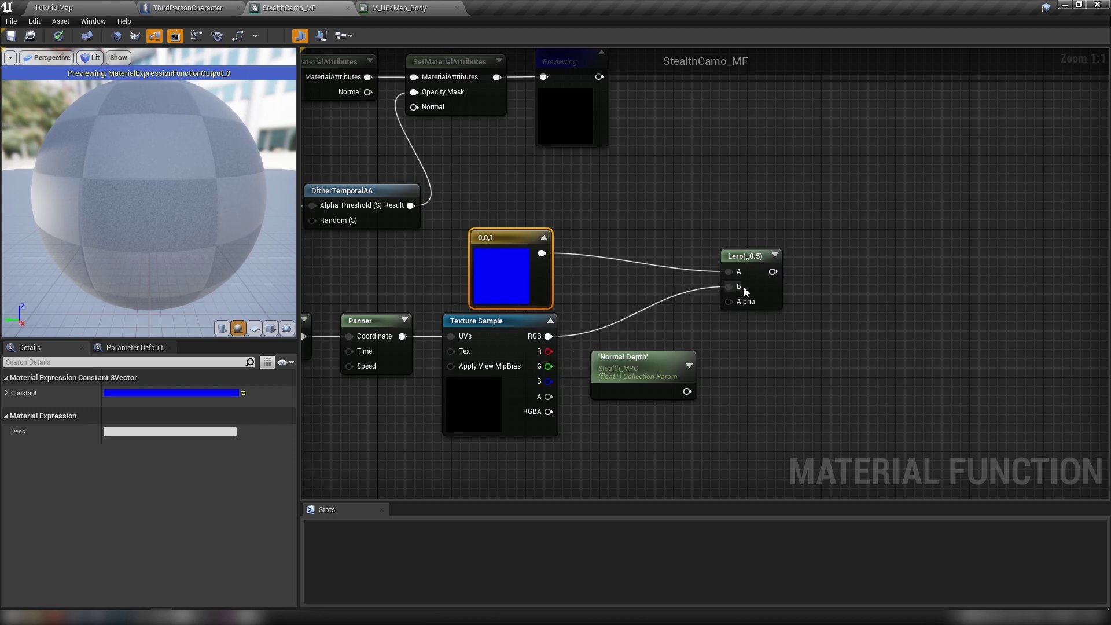
drag(687, 391, 728, 301)
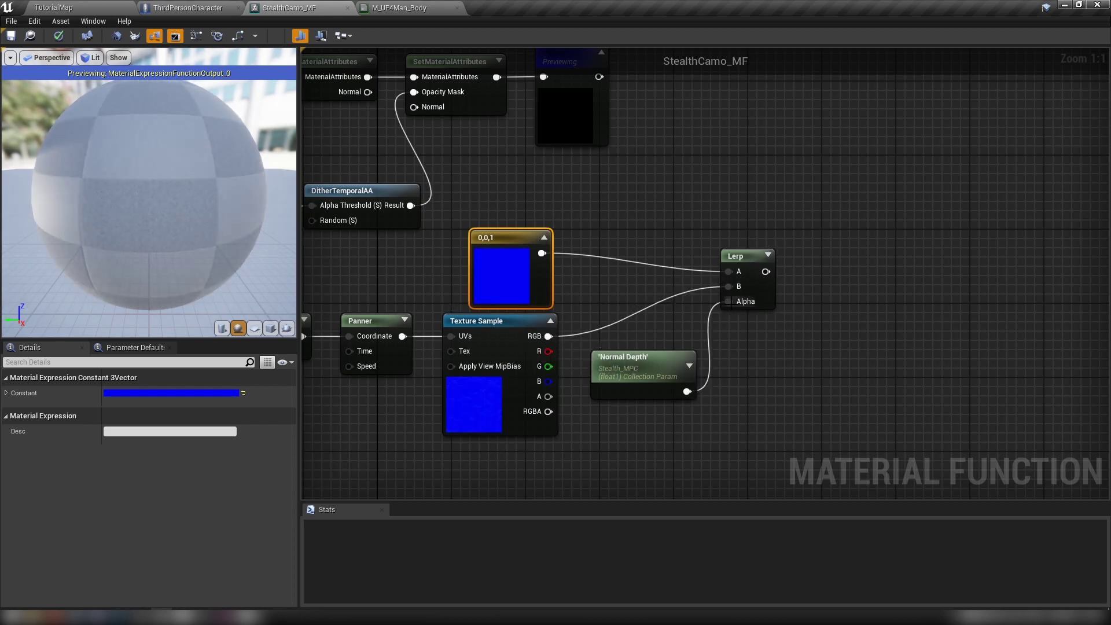
drag(627, 365, 600, 365)
drag(756, 260, 737, 269)
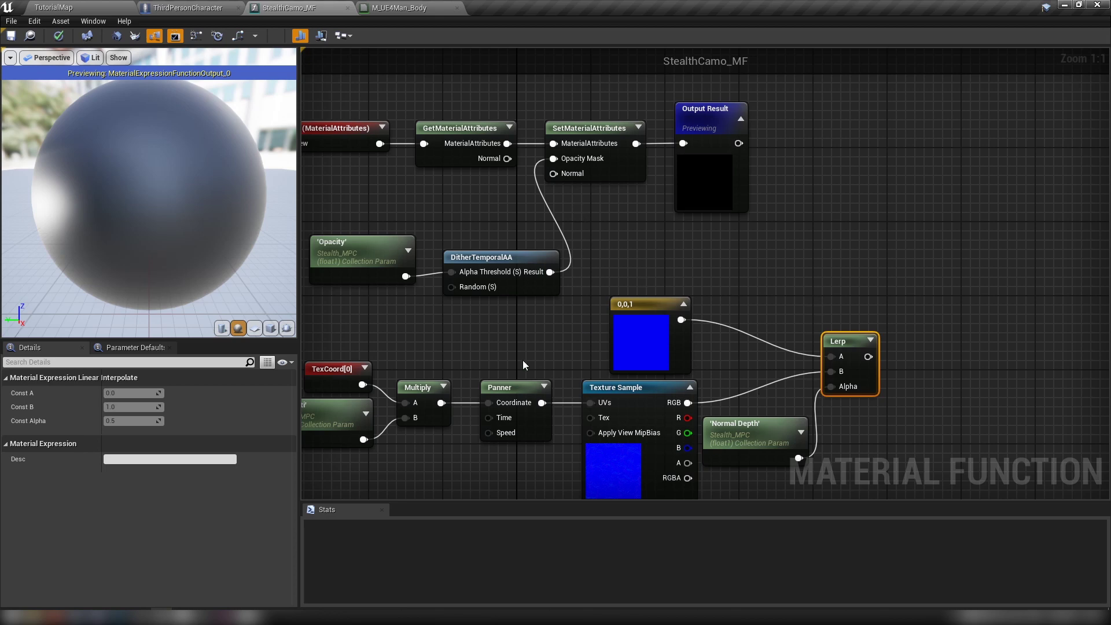
- Add the GetMaterialAttributes Normal and the Lerp output with an Add node and feed the sum into SetMaterialAttributes' Normal input
right_drag(523, 360, 546, 336)
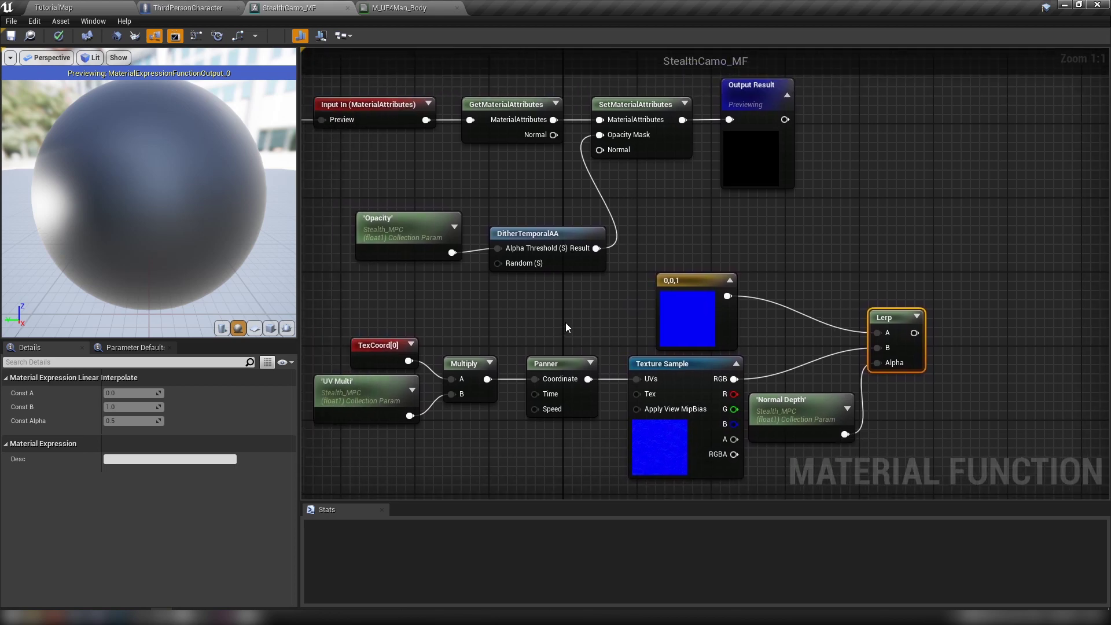
right_drag(558, 200, 574, 218)
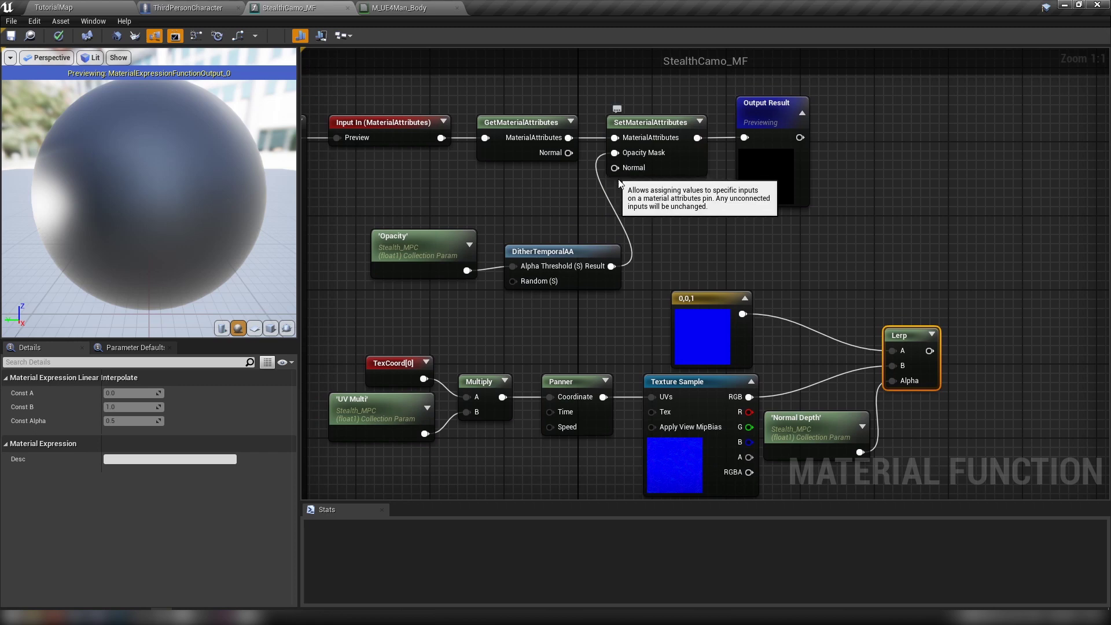
drag(568, 153, 696, 232)
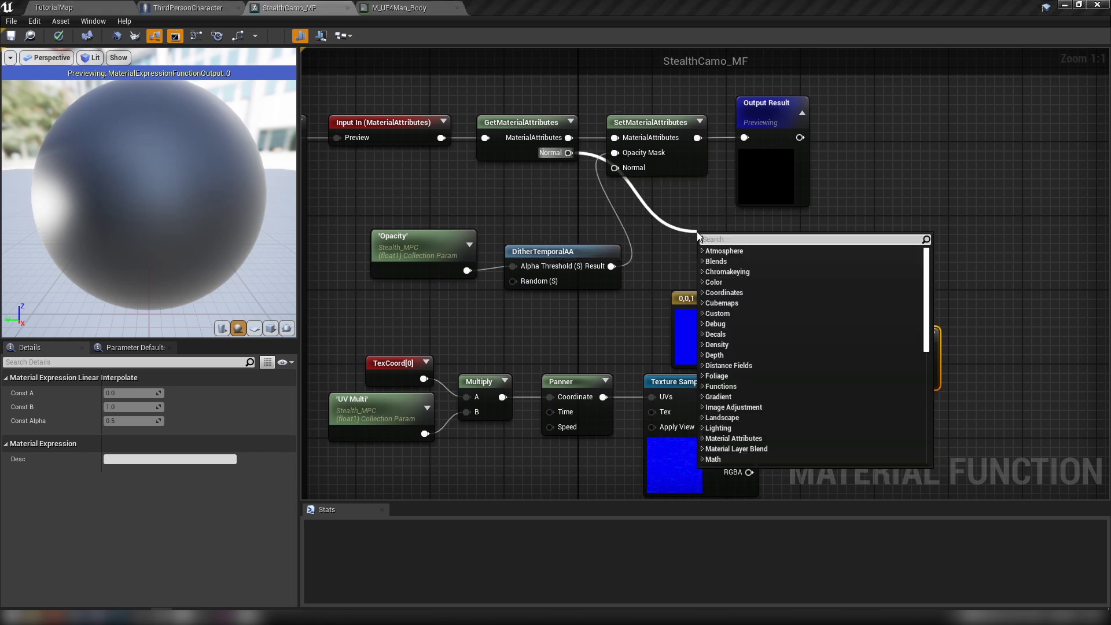
text(ad)
key(Return)
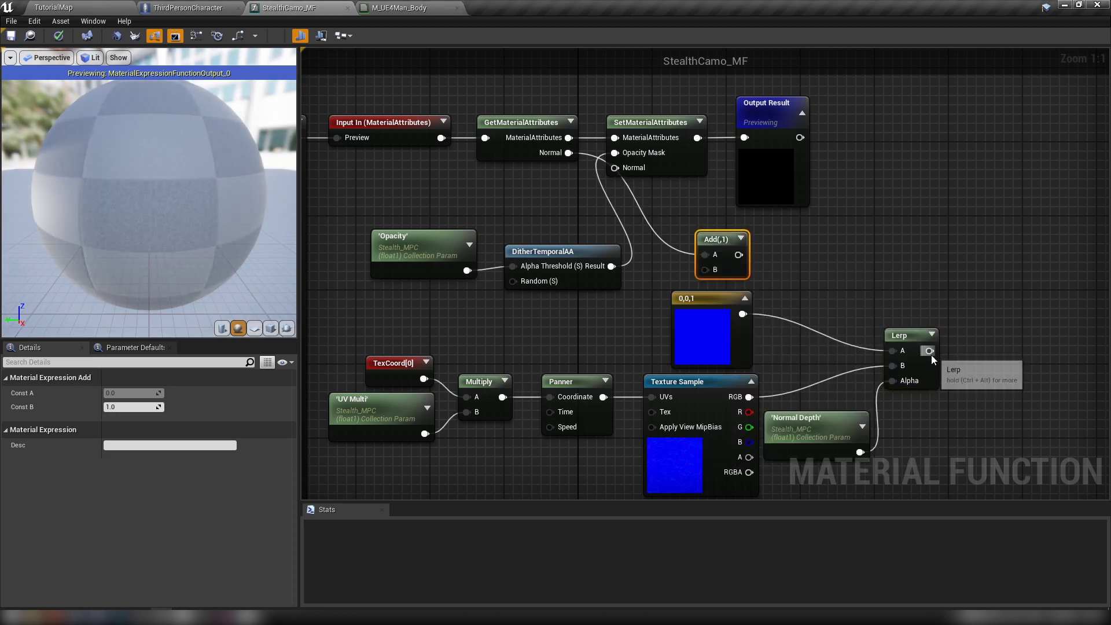
drag(930, 351, 630, 165)
- Space out the graph by moving SetMaterialAttributes and Output Result further right and placing the Add node between them and GetMaterialAttributes
drag(638, 80, 842, 167)
drag(772, 196, 1000, 199)
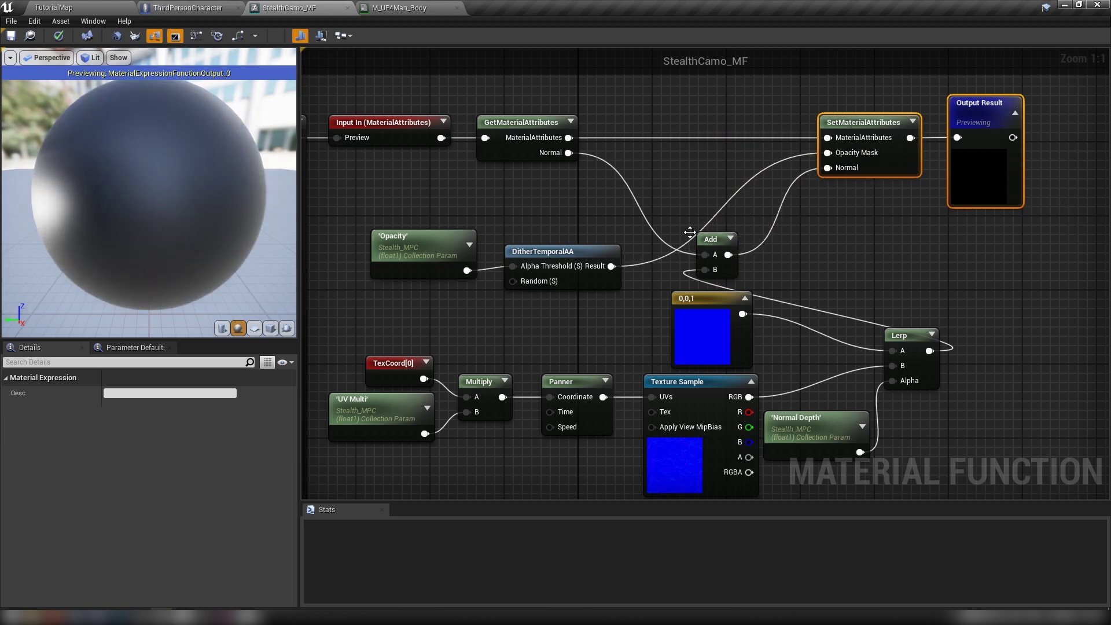
drag(709, 240, 684, 170)
right_drag(735, 253, 832, 279)
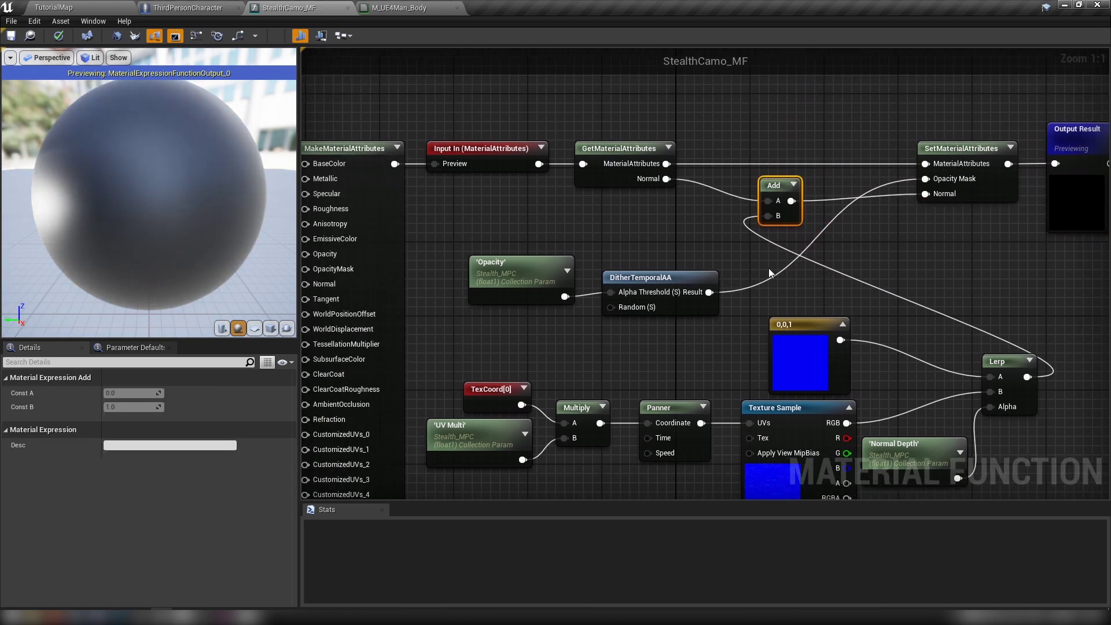
drag(524, 231, 672, 296)
drag(670, 278, 679, 270)
right_drag(788, 299, 729, 260)
click(754, 257)
scroll(776, 252, down, 1)
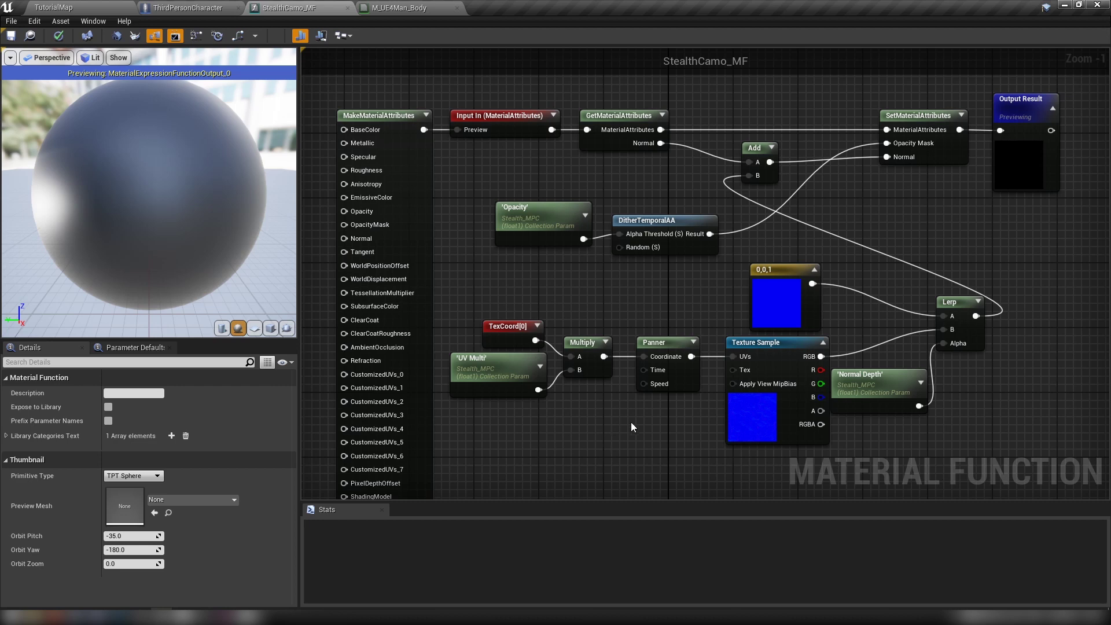
- Save StealthCamo_MF and all unsaved assets, close the function and switch to the M_UE4Man_Body material
click(11, 39)
click(11, 21)
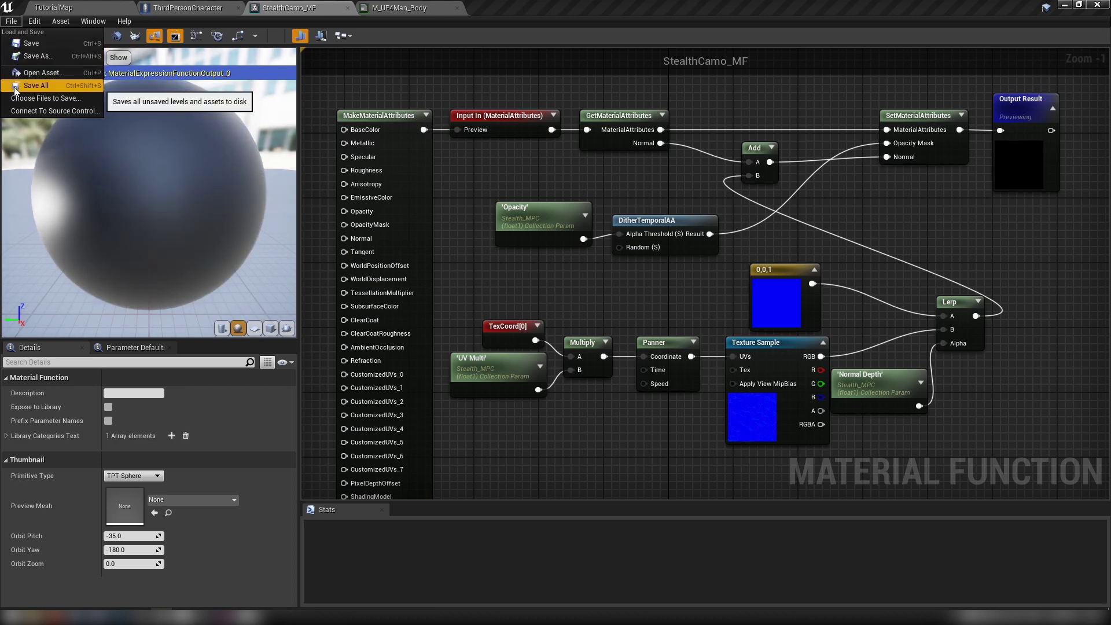
click(50, 89)
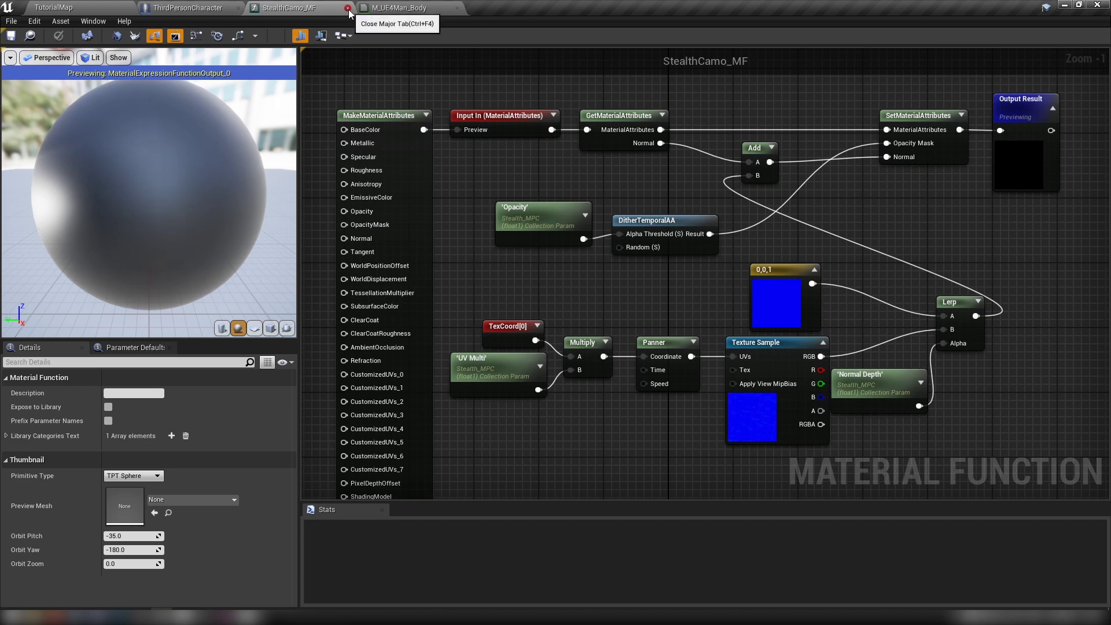
click(347, 8)
click(289, 7)
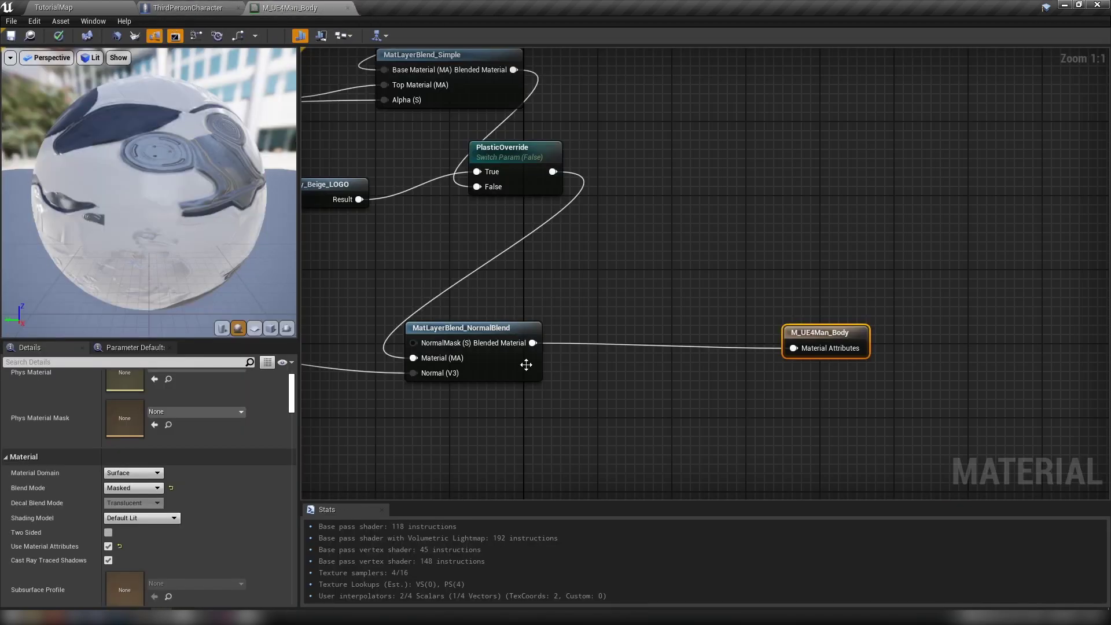
- Duplicate MatLayerBlend_NormalBlend, change the copy's function to StealthCamo_MF and wire it between the original and the M_UE4Man_Body output
right_drag(526, 364, 493, 374)
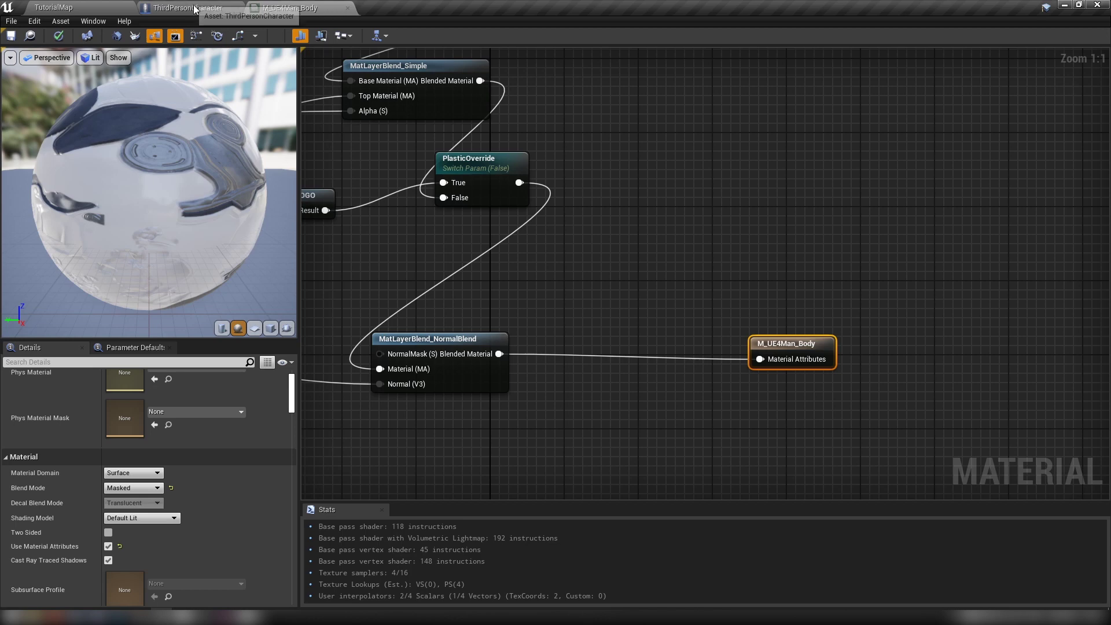
click(502, 370)
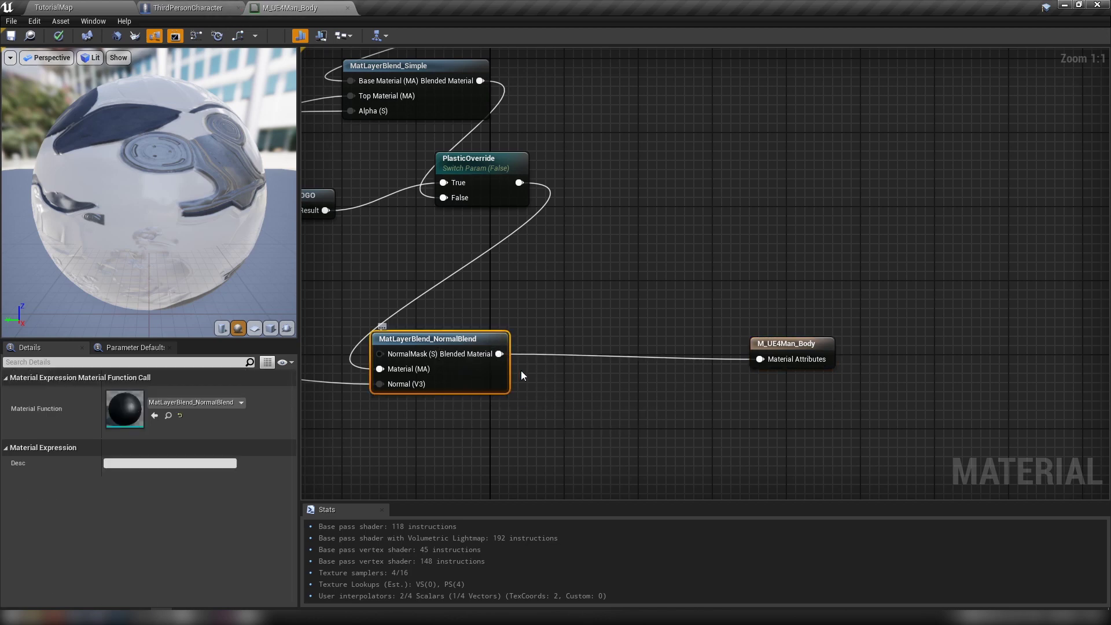
key(ctrl+v)
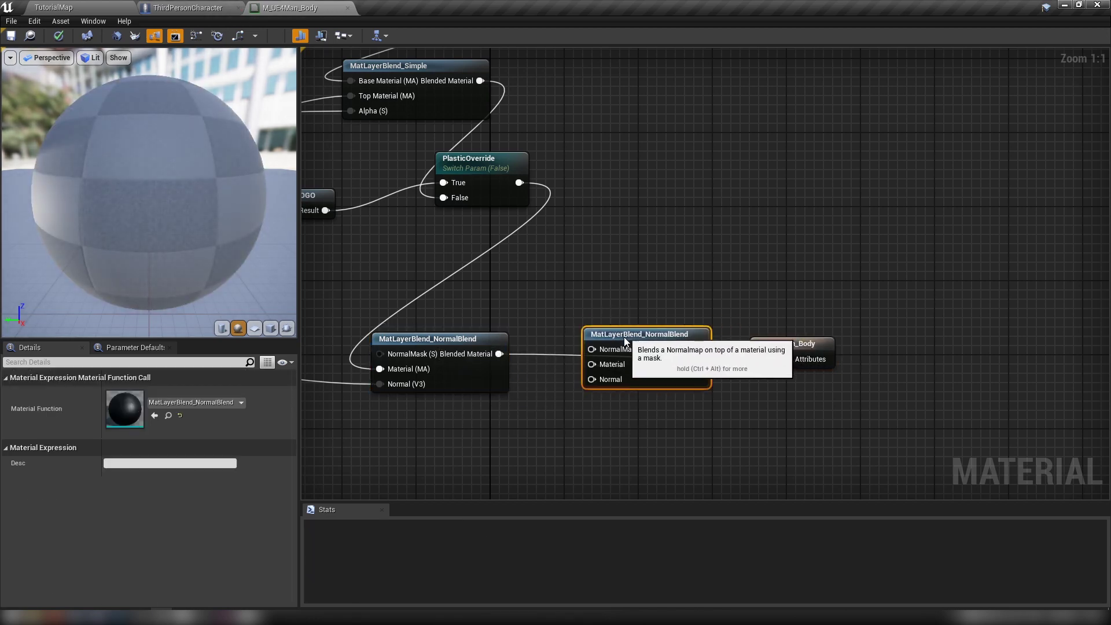
click(197, 404)
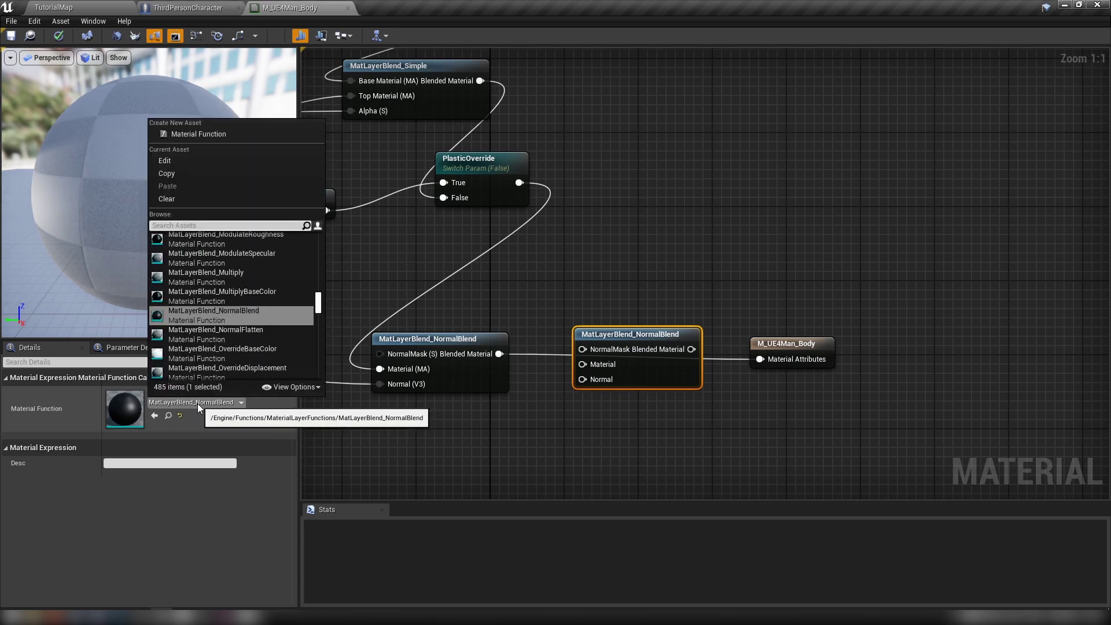
text(steal)
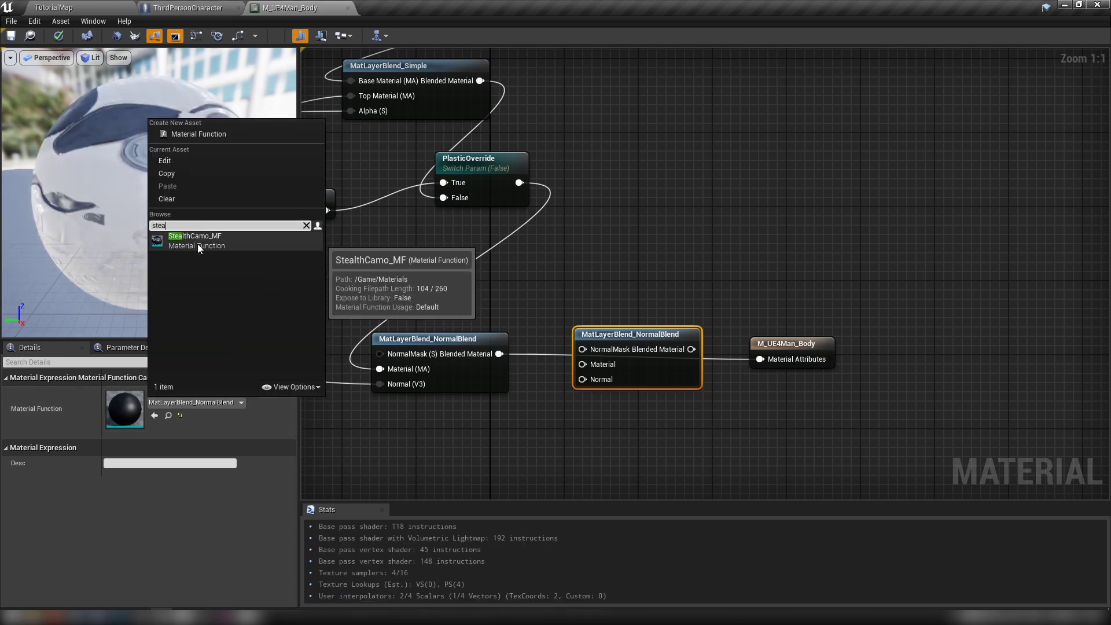
click(200, 245)
drag(499, 354, 768, 361)
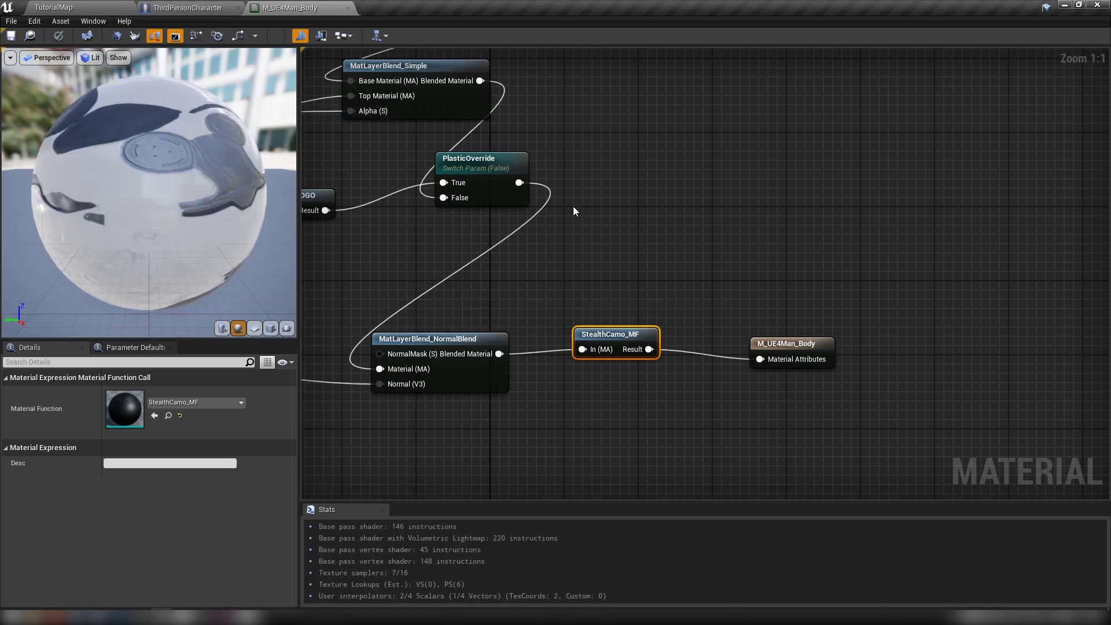
- Inspect the ThirdPersonCharacter mesh, locate its Element 0 material M_UE4Man_Body in the content browser, open it and close it again
click(168, 8)
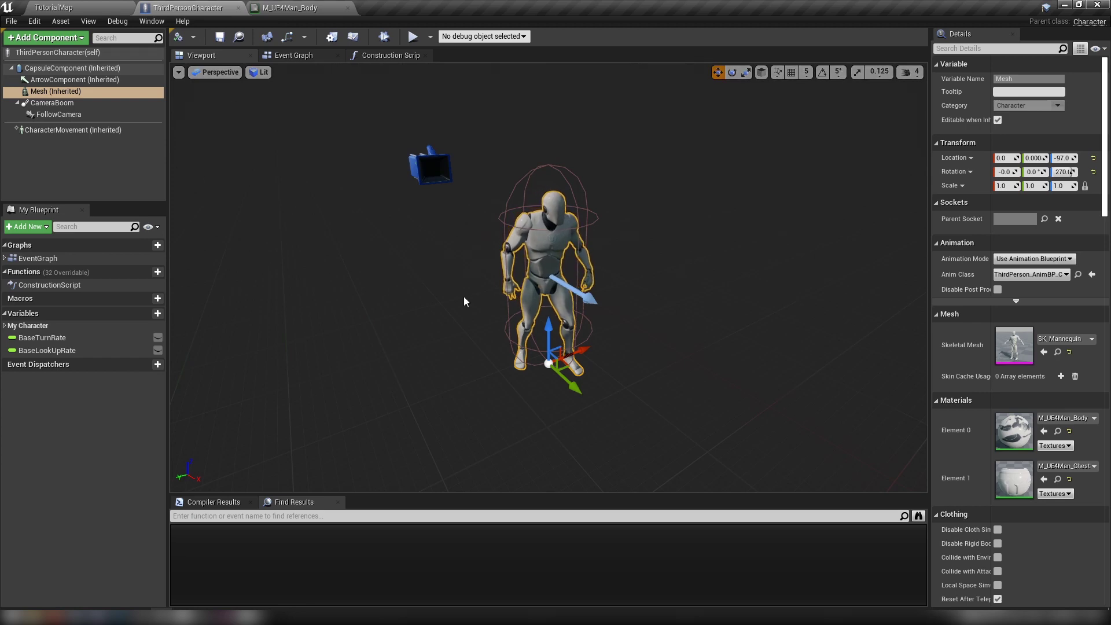
alt+drag(637, 245, 493, 248)
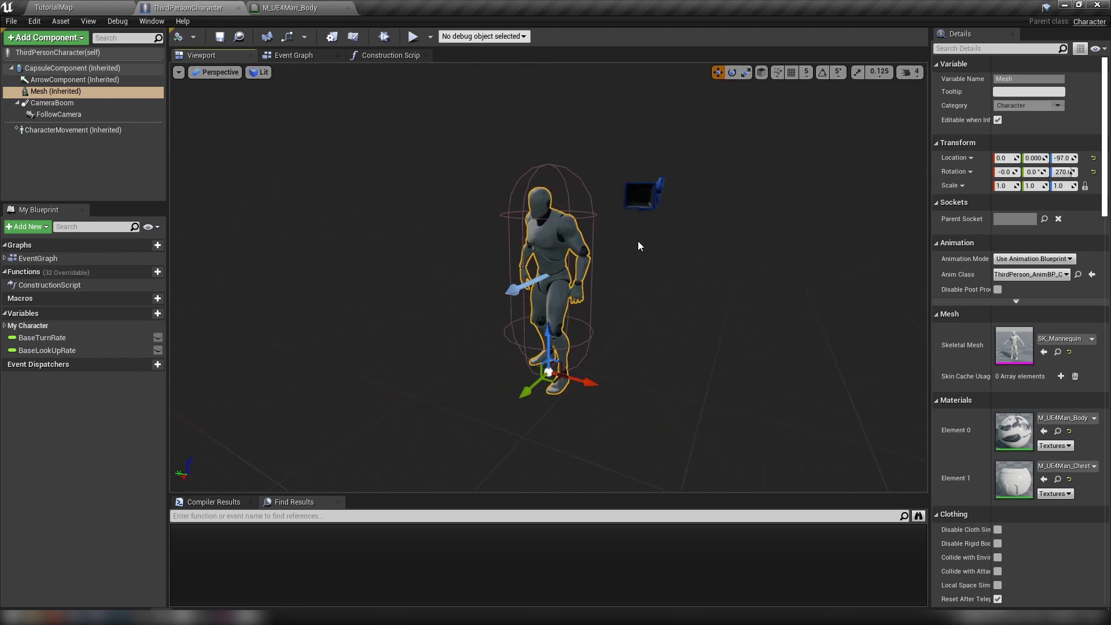
click(1057, 431)
double_click(201, 471)
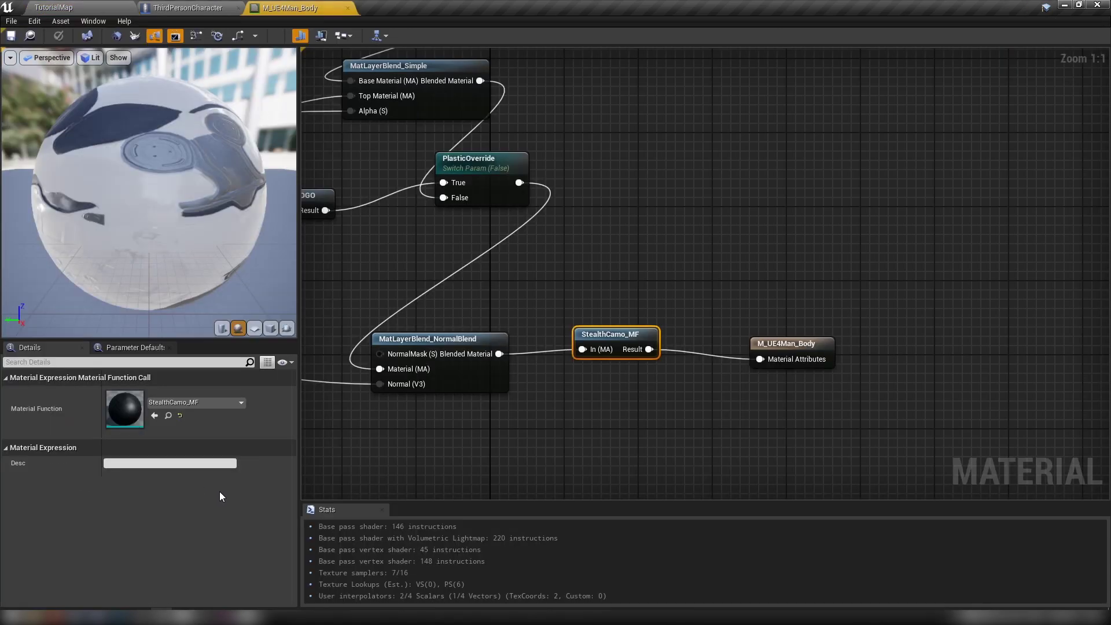
click(347, 8)
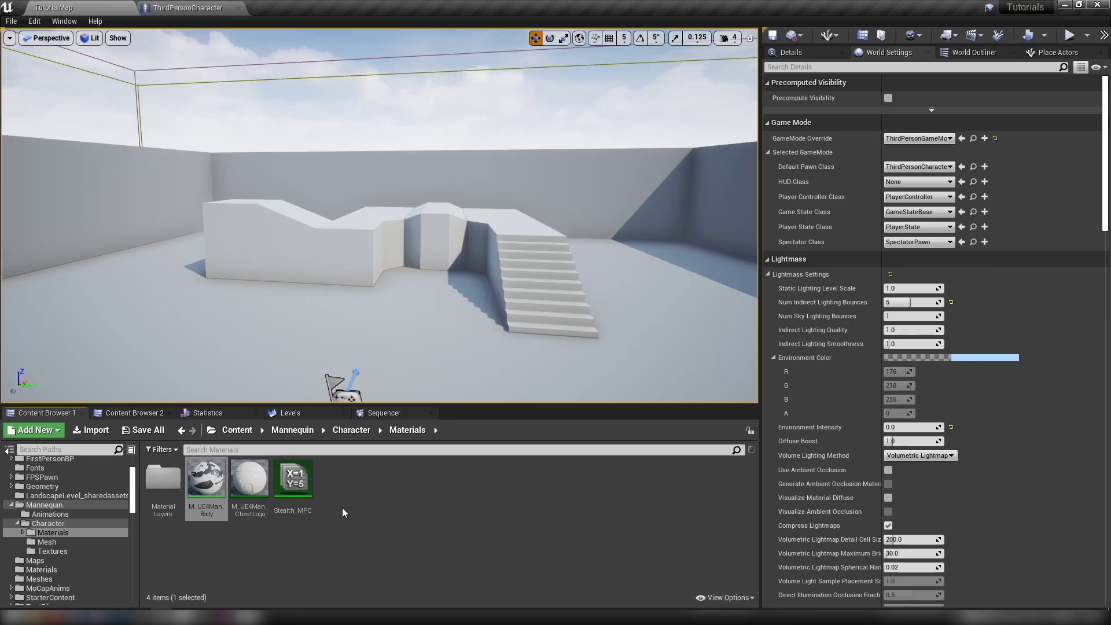
- Move Stealth_MPC from the Mannequin character's Materials folder into Content/Materials and open that folder
click(287, 480)
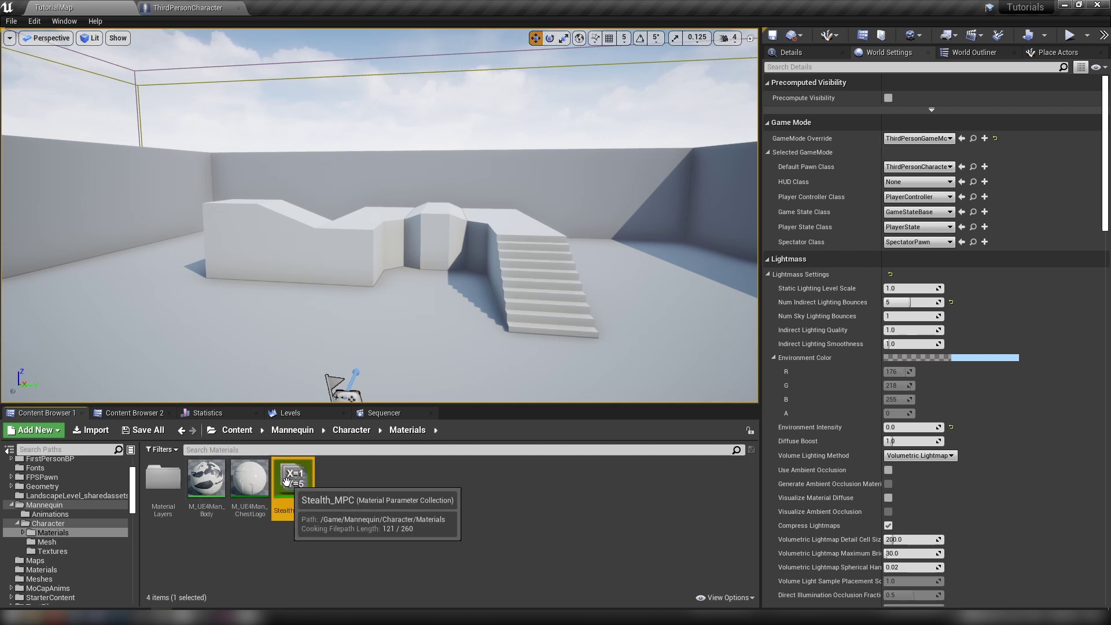
scroll(57, 537, up, 2)
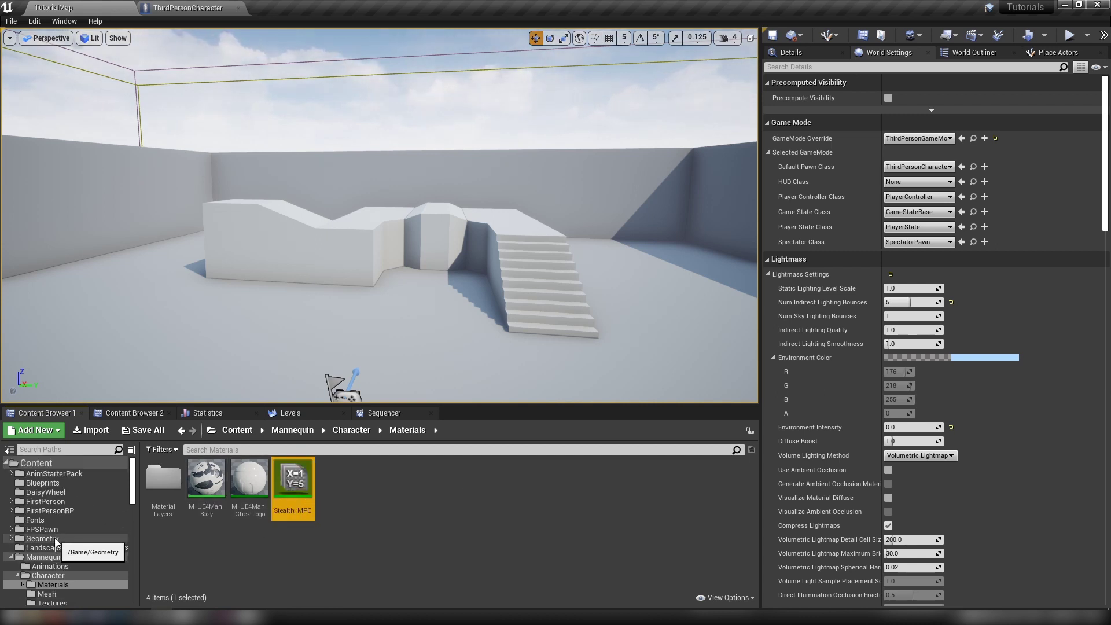
scroll(54, 539, down, 4)
drag(292, 484, 51, 513)
click(77, 534)
click(46, 512)
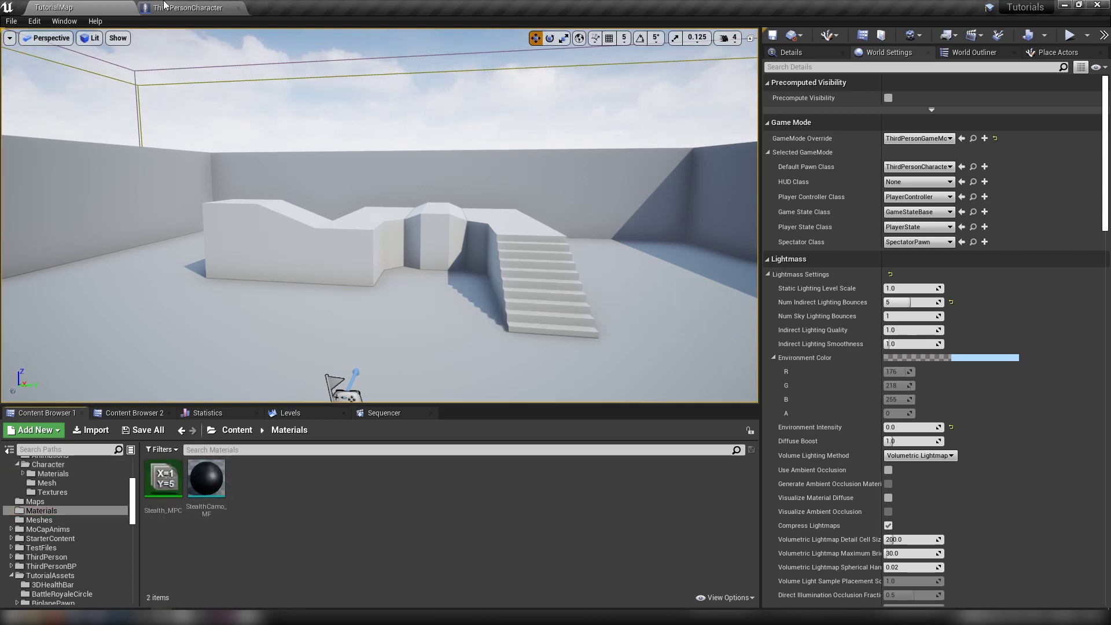
- In the ThirdPersonCharacter Event Graph, add a keyboard 1 input event in the empty area beside the movement input nodes
click(185, 7)
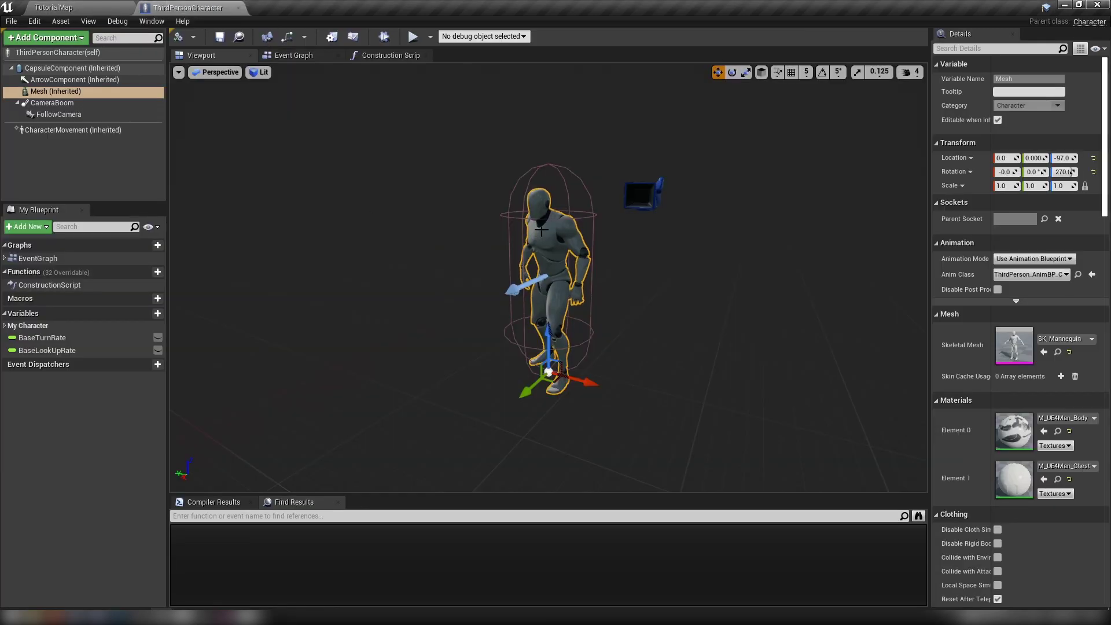
click(294, 54)
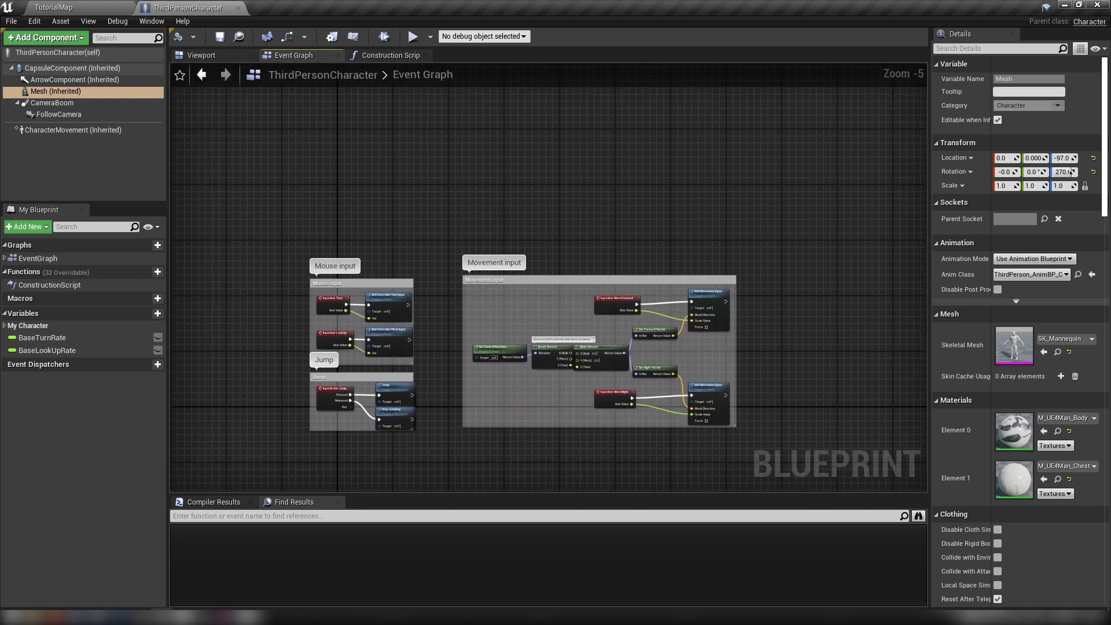
scroll(542, 348, up, 3)
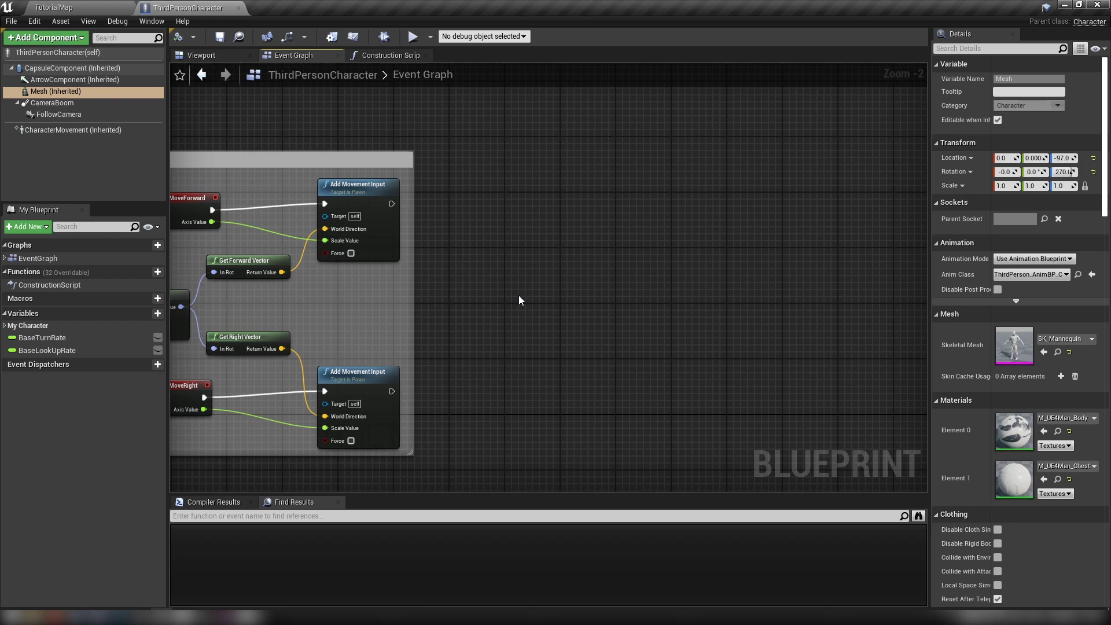
right_drag(532, 219, 303, 230)
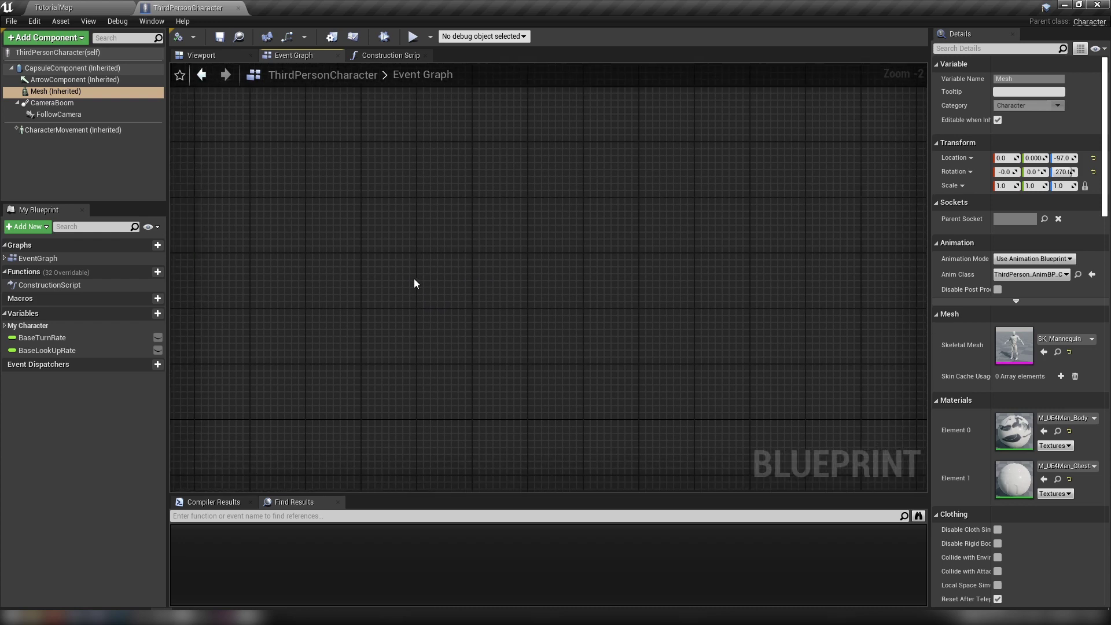
right_click(395, 247)
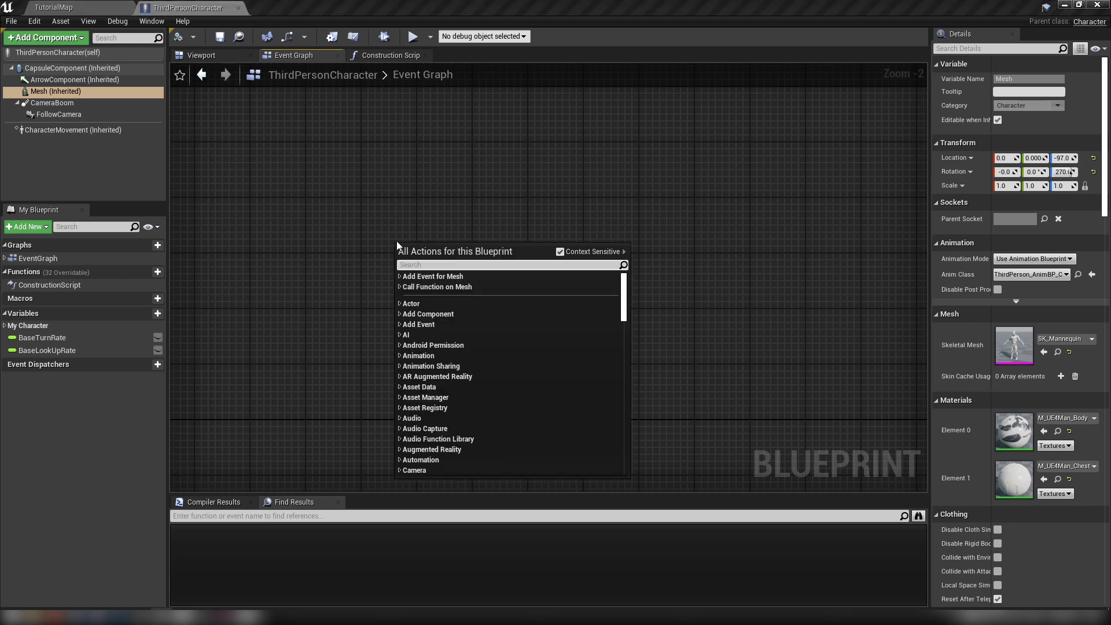
text(1)
click(428, 297)
scroll(429, 295, up, 3)
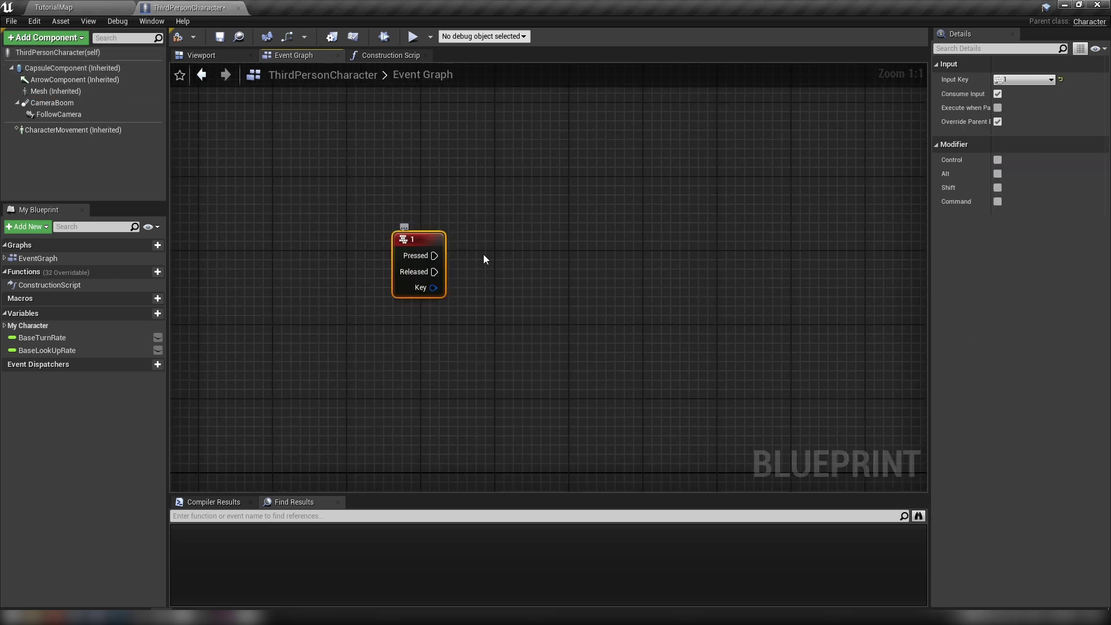
- Add a Flip Flop node driven by the Pressed output of the keyboard 1 event
right_drag(476, 255, 397, 256)
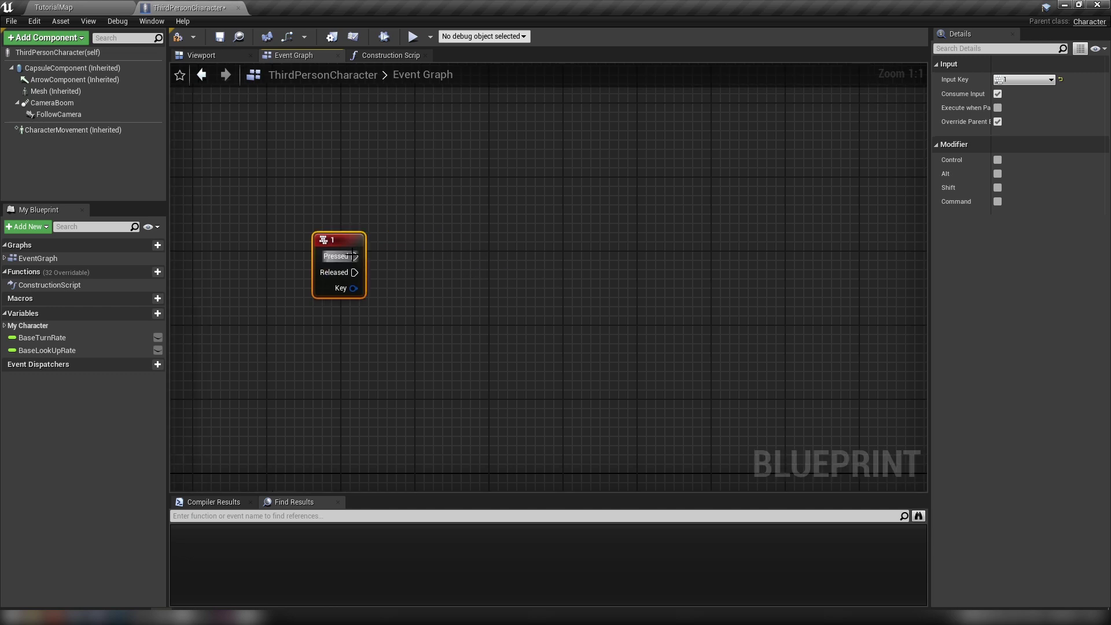
drag(355, 256, 423, 260)
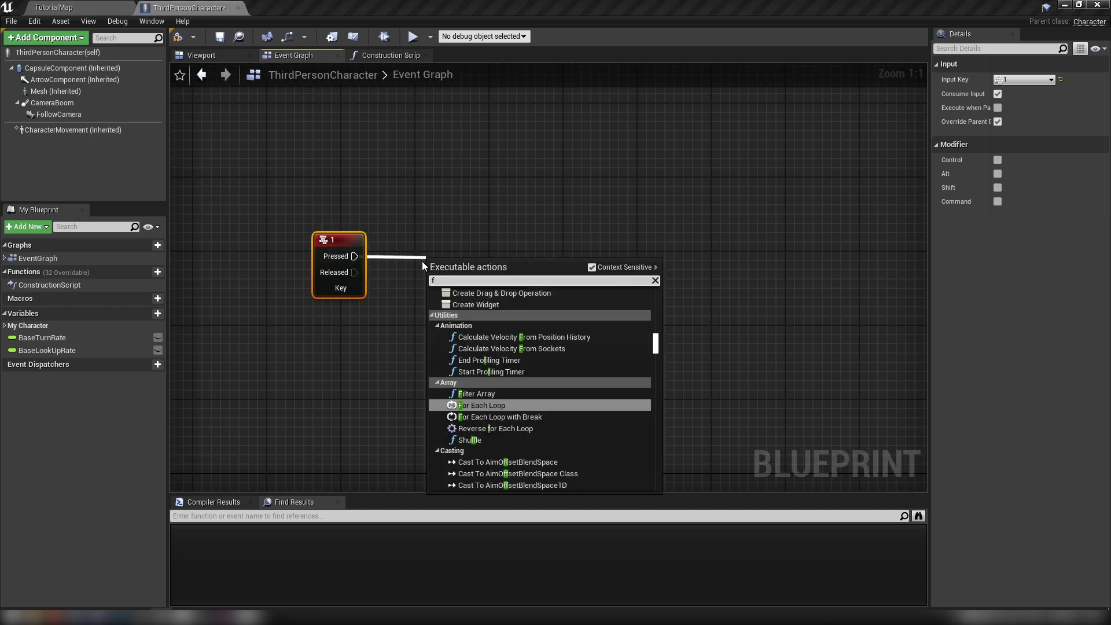
text(flip)
click(473, 469)
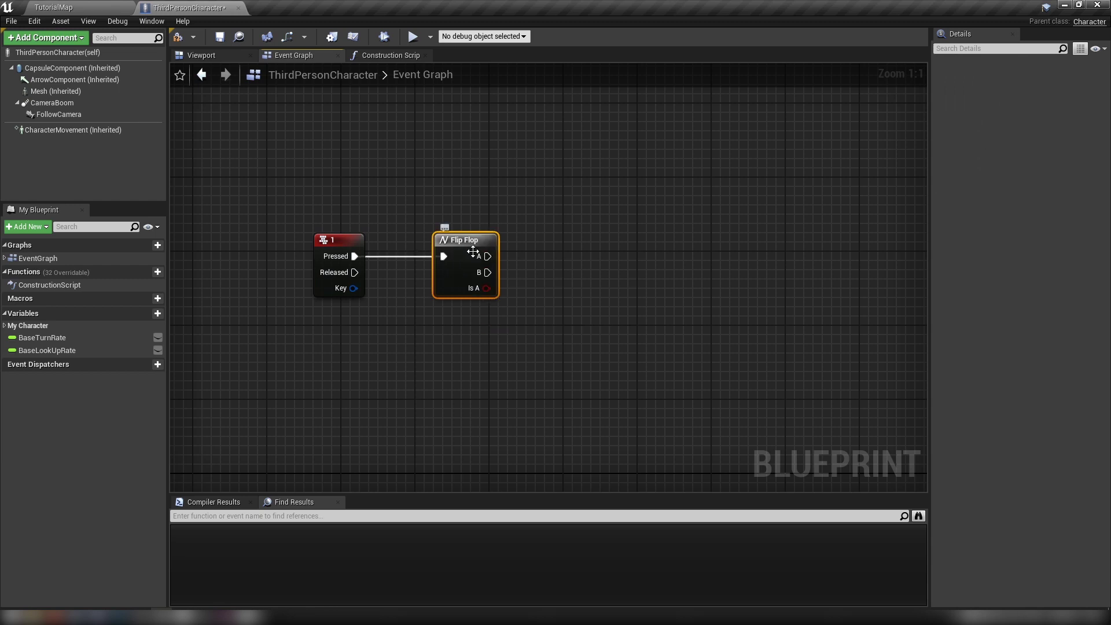
- Add a Timeline node named Transition and place it beside the Flip Flop node
right_drag(482, 226, 439, 287)
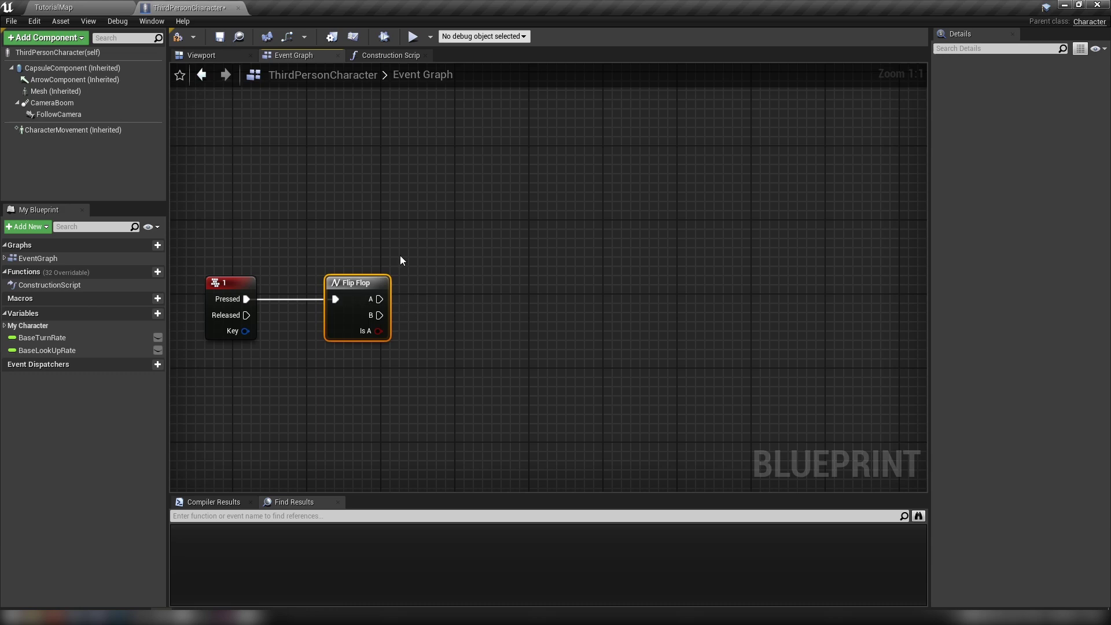
right_click(515, 276)
text(ti)
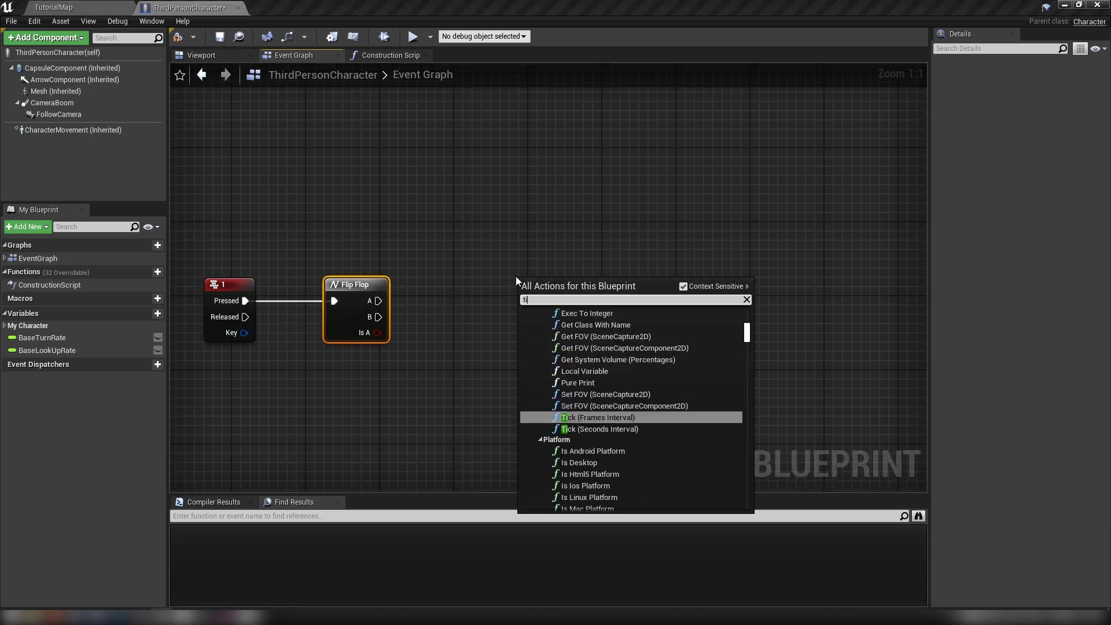
text(meline)
click(582, 466)
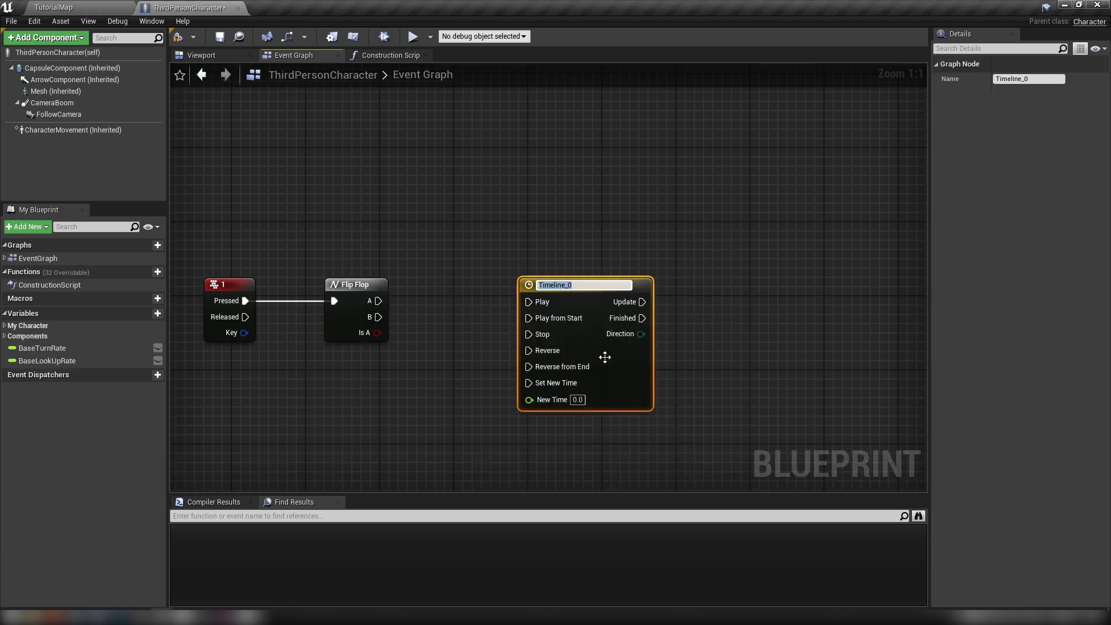
text(Transition)
key(Return)
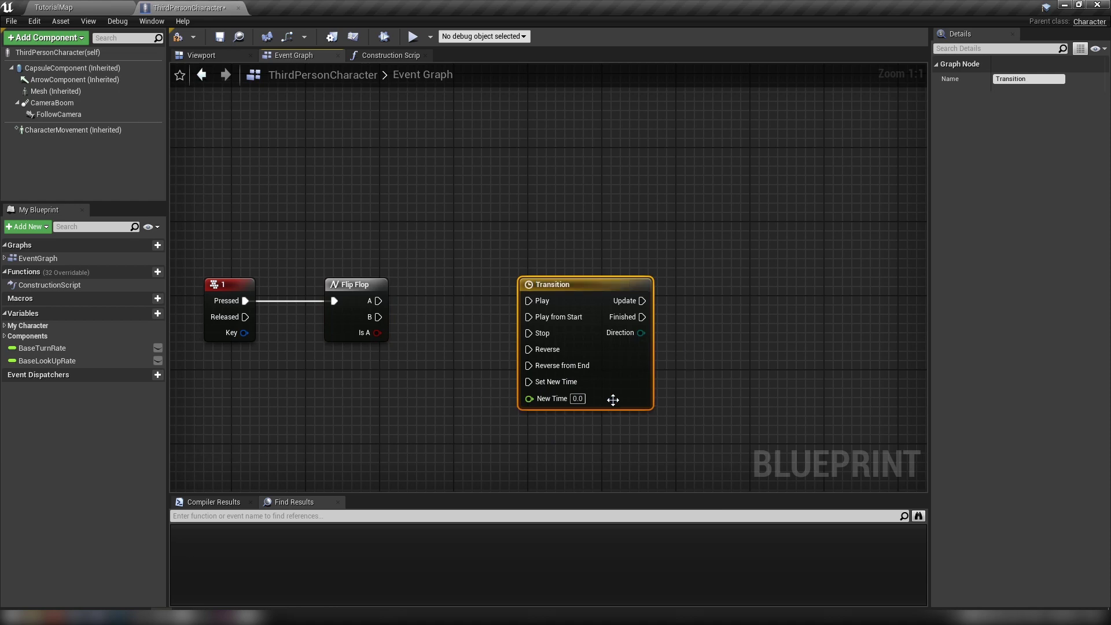
drag(622, 376, 556, 354)
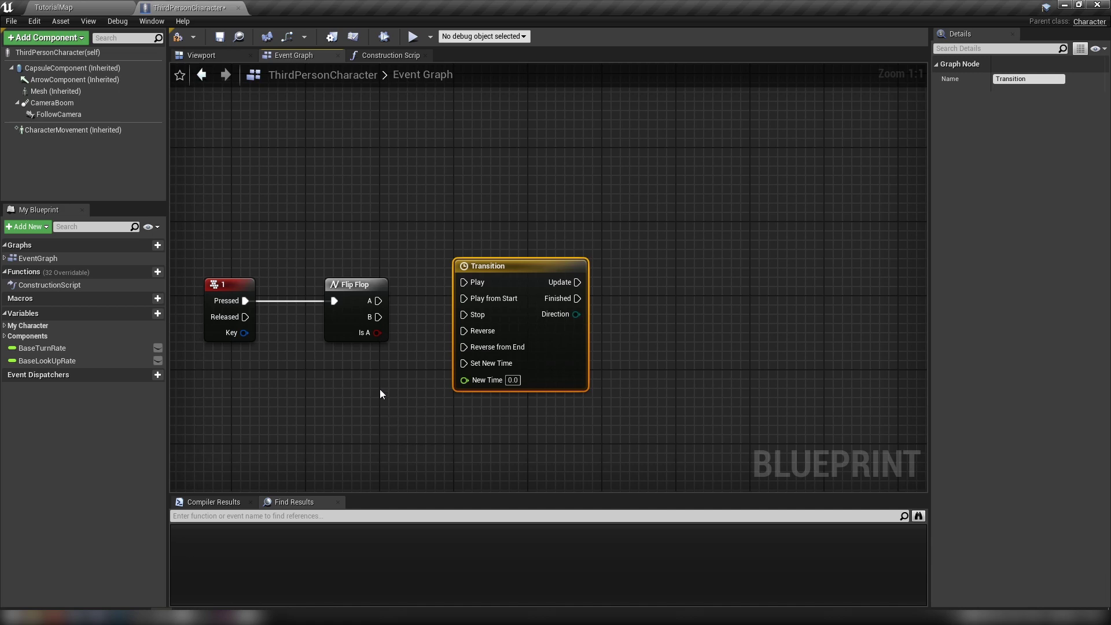
- Wire Flip Flop output A to the Transition timeline's Play from Start and output B to its Reverse input
right_drag(362, 352, 386, 345)
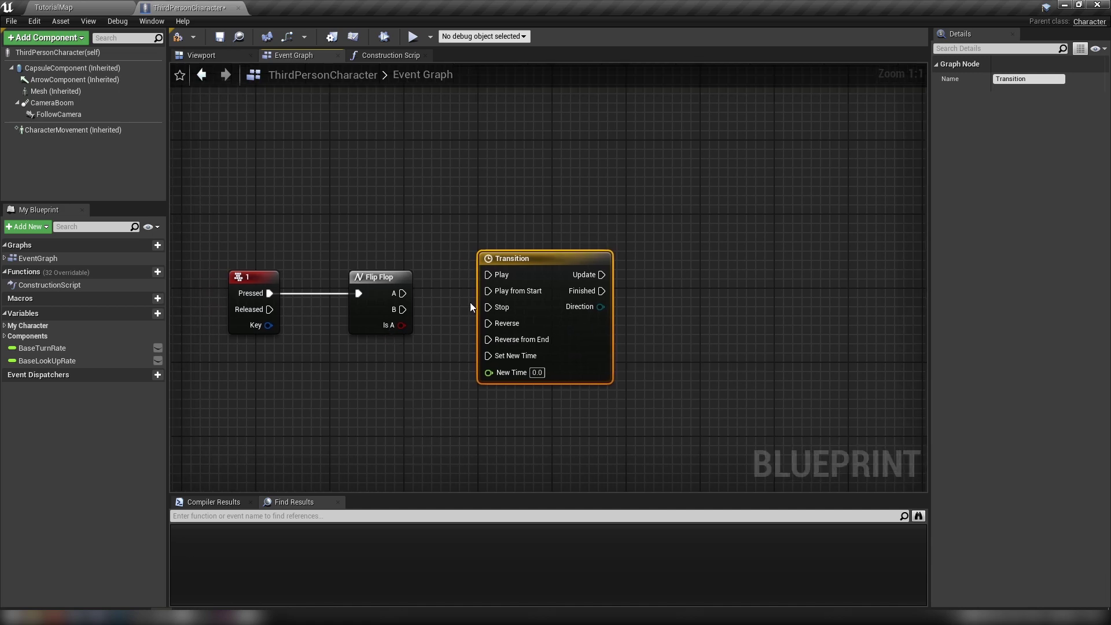
drag(402, 293, 488, 323)
right_drag(474, 370, 380, 338)
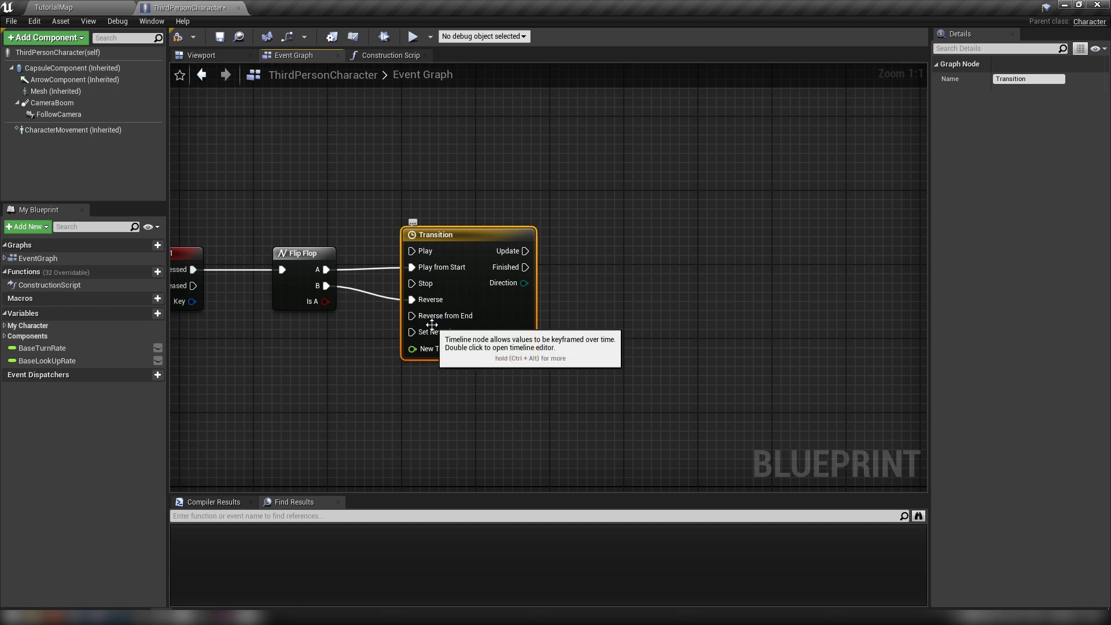
right_drag(633, 351, 529, 289)
- Open the Transition timeline and add two float tracks named Opacity and Normal Depth
double_click(463, 300)
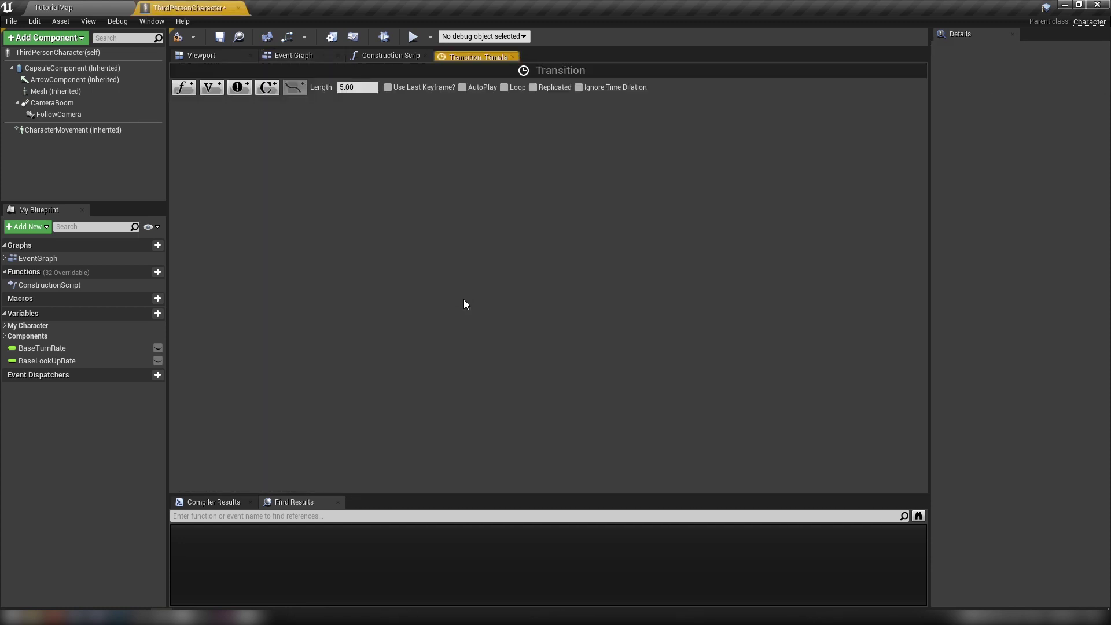
click(194, 91)
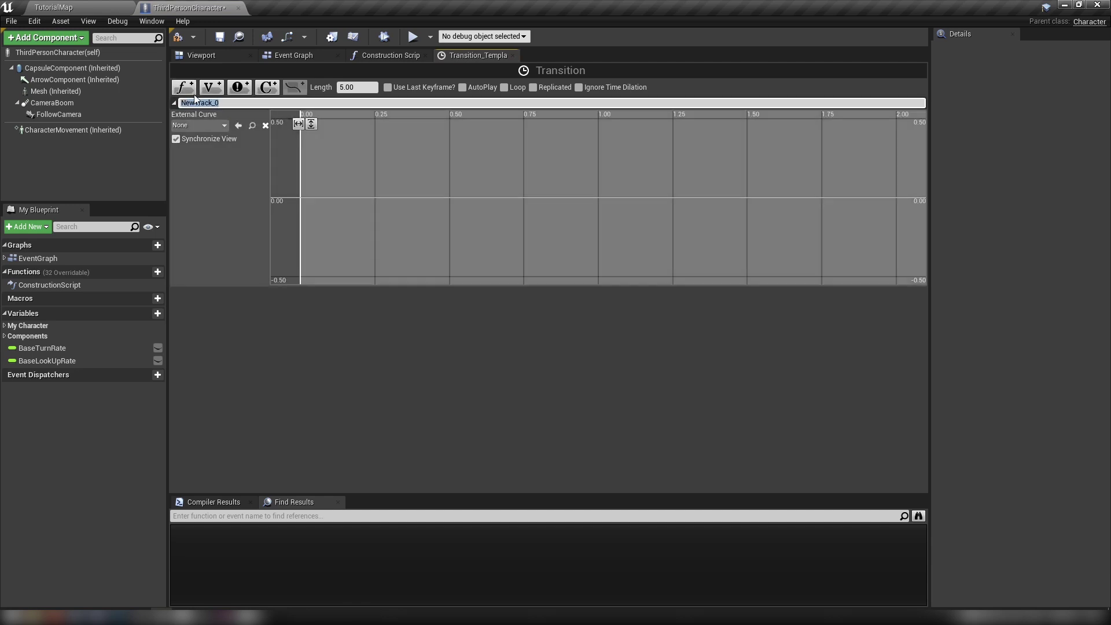
text(Opacity)
key(Return)
click(184, 87)
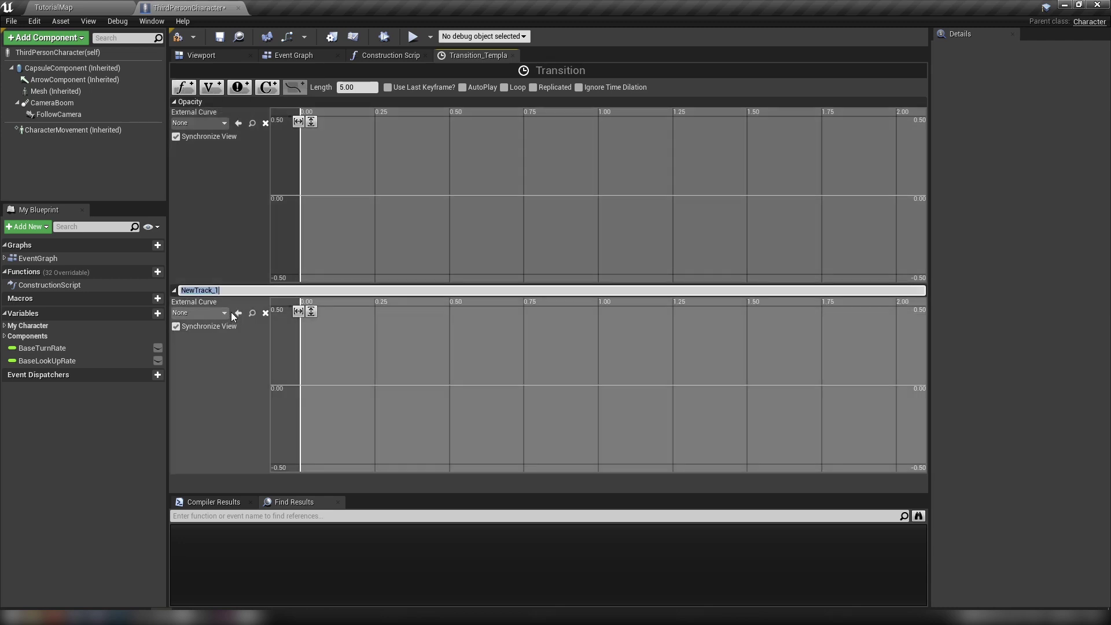
text(Normal Depth)
key(Return)
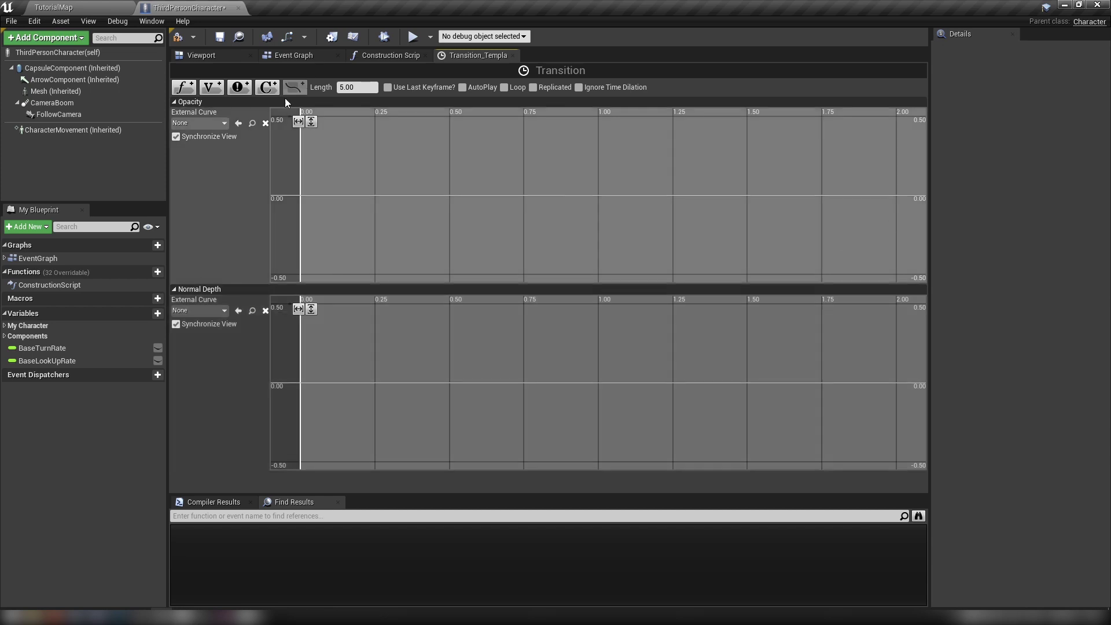
- Add an Opacity key at time 0 with value 1 and set the timeline length to 1.00
right_drag(341, 172, 341, 203)
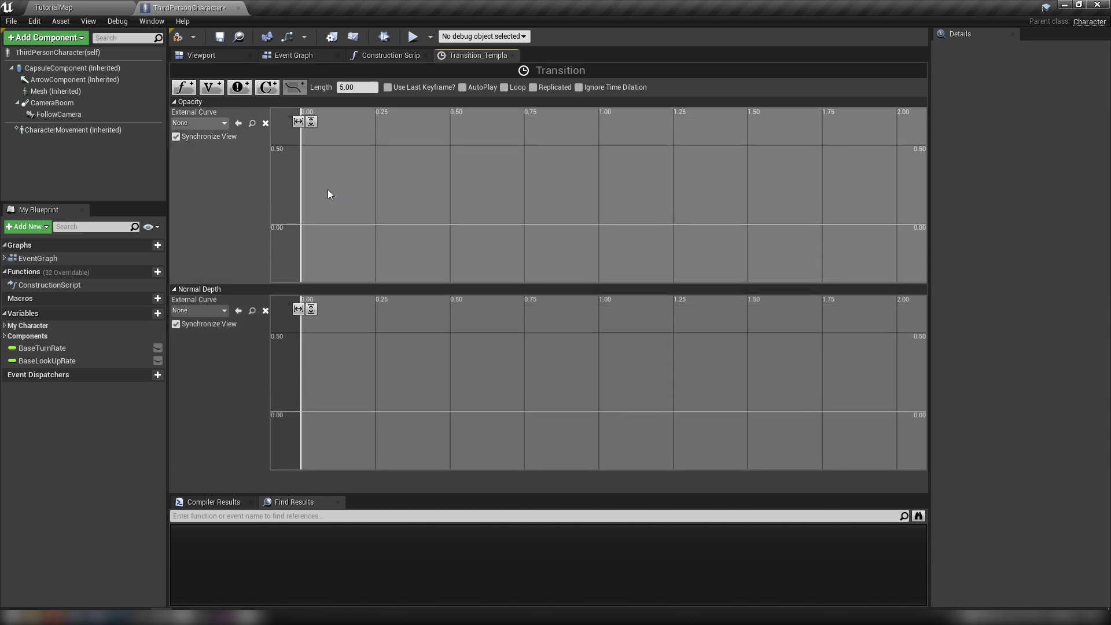
right_click(327, 190)
click(352, 203)
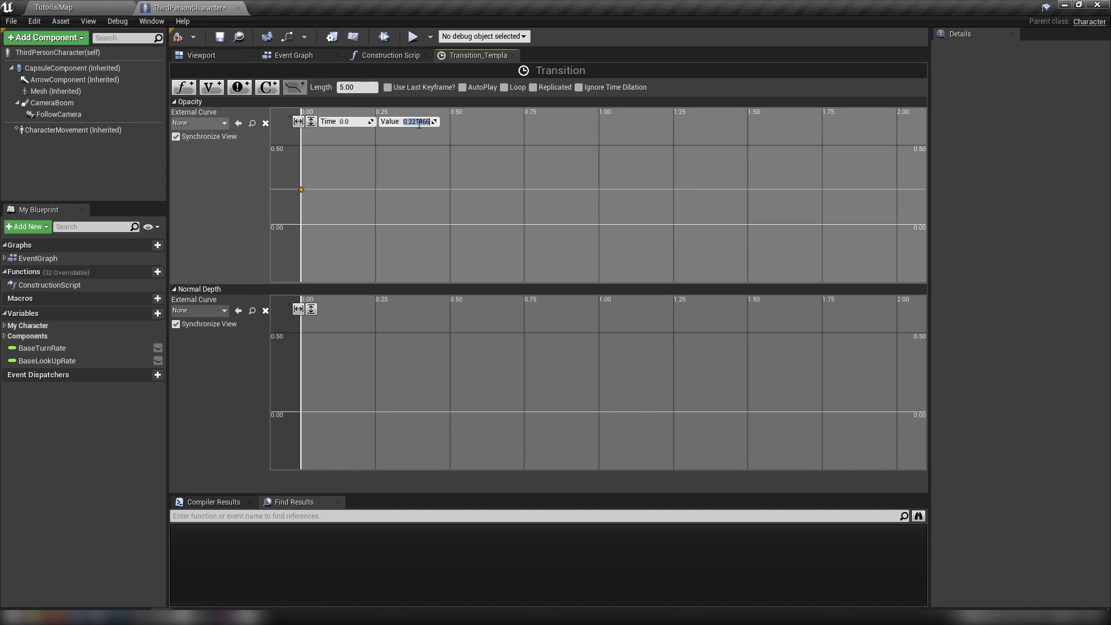
text(1)
key(Return)
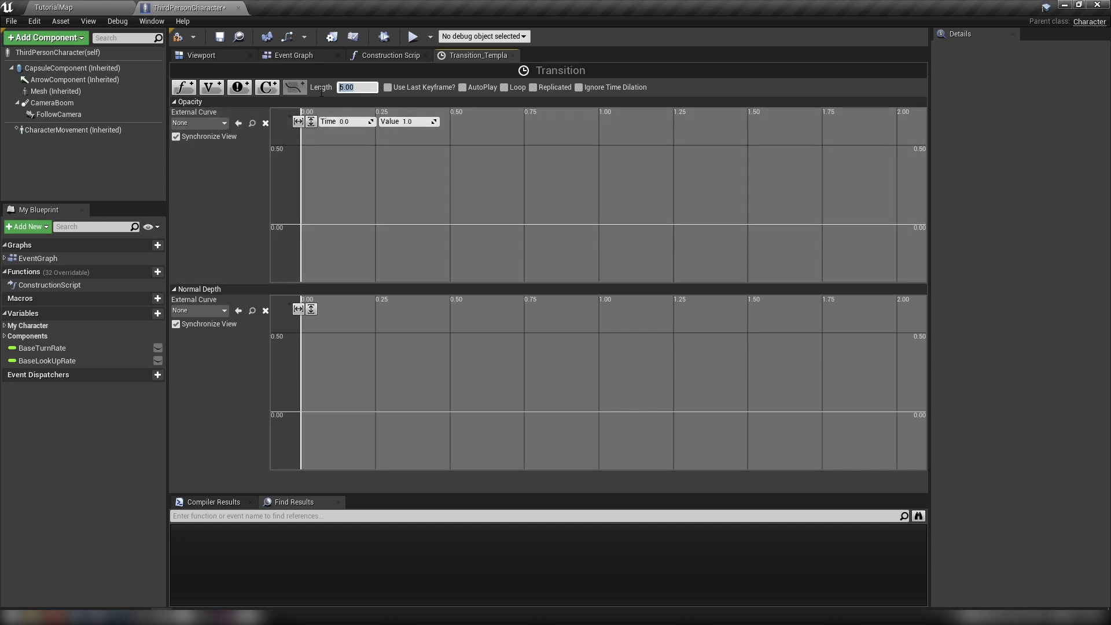
text(1)
key(Return)
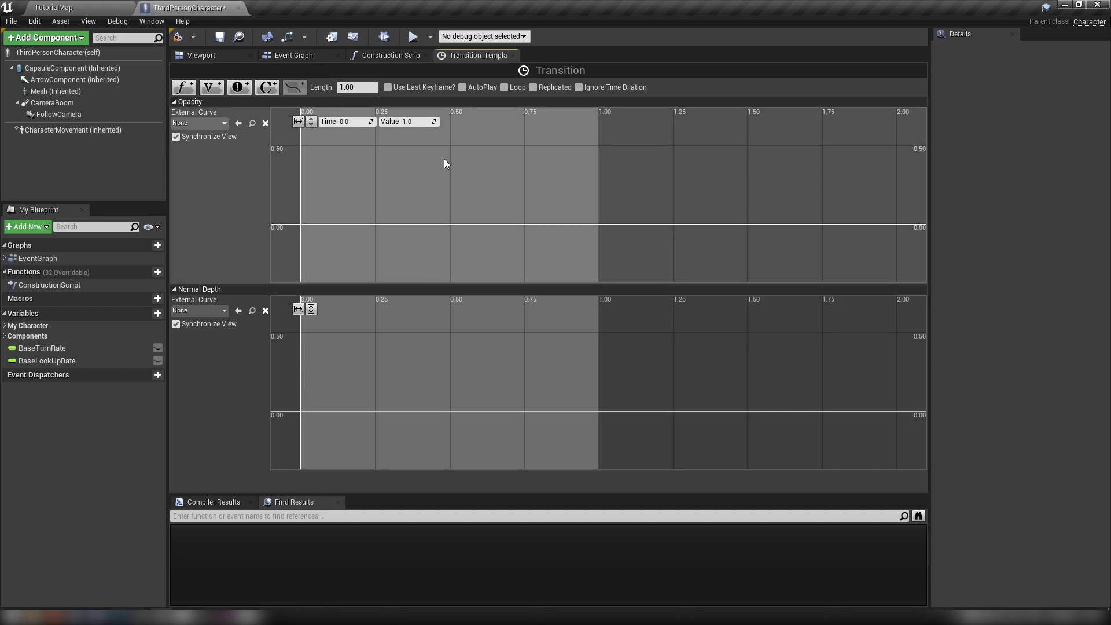
- Add a second Opacity key at time 1.0 with value 0.25
click(299, 121)
click(311, 122)
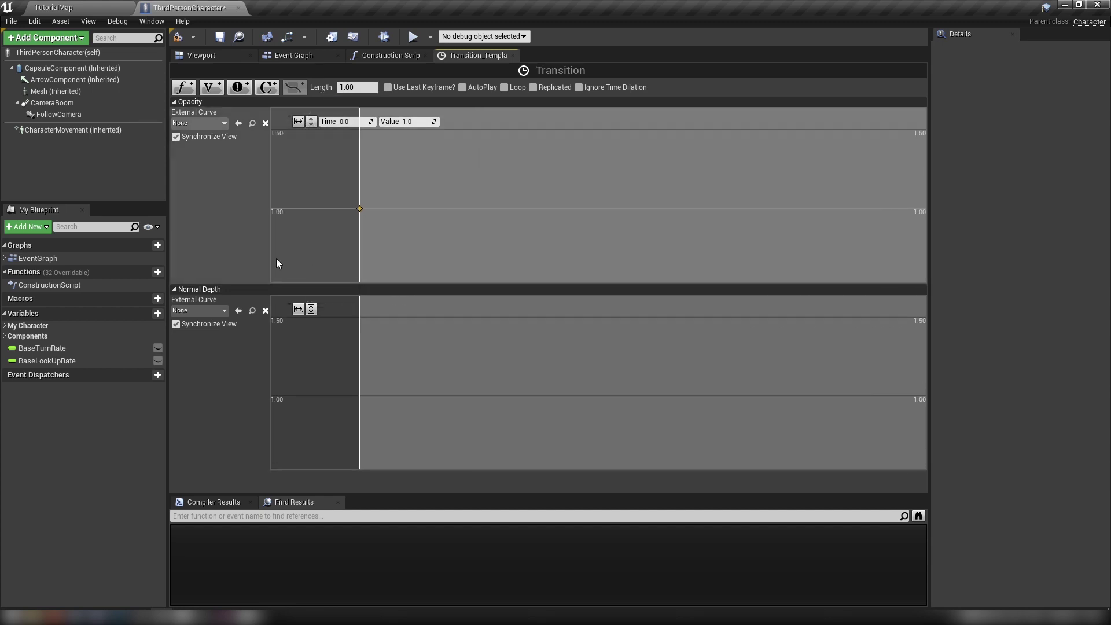
right_click(405, 185)
click(415, 195)
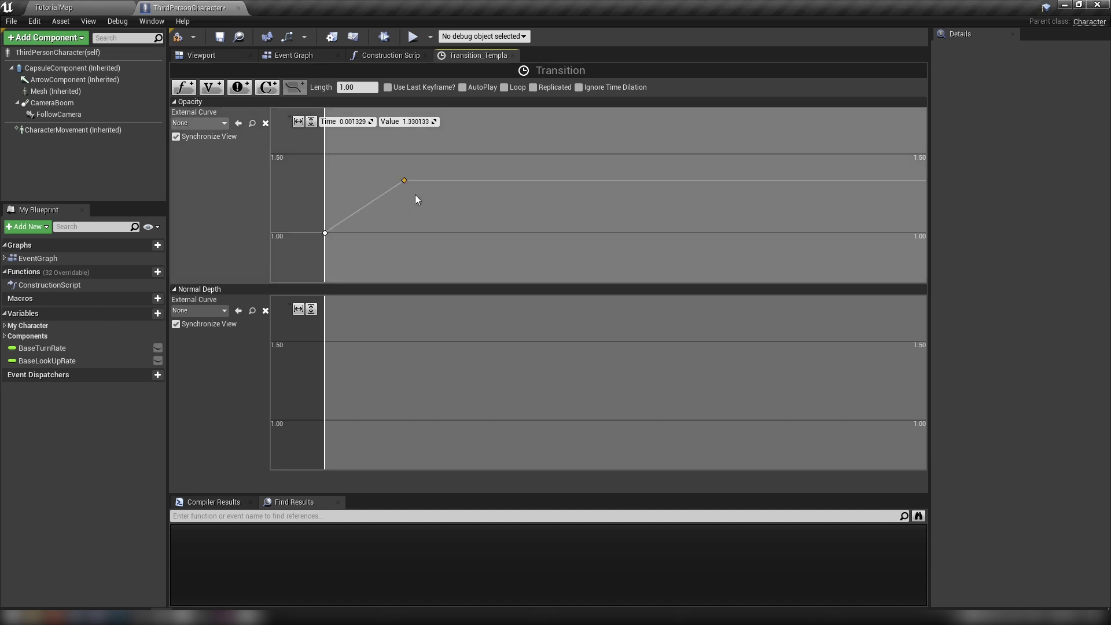
key(Return)
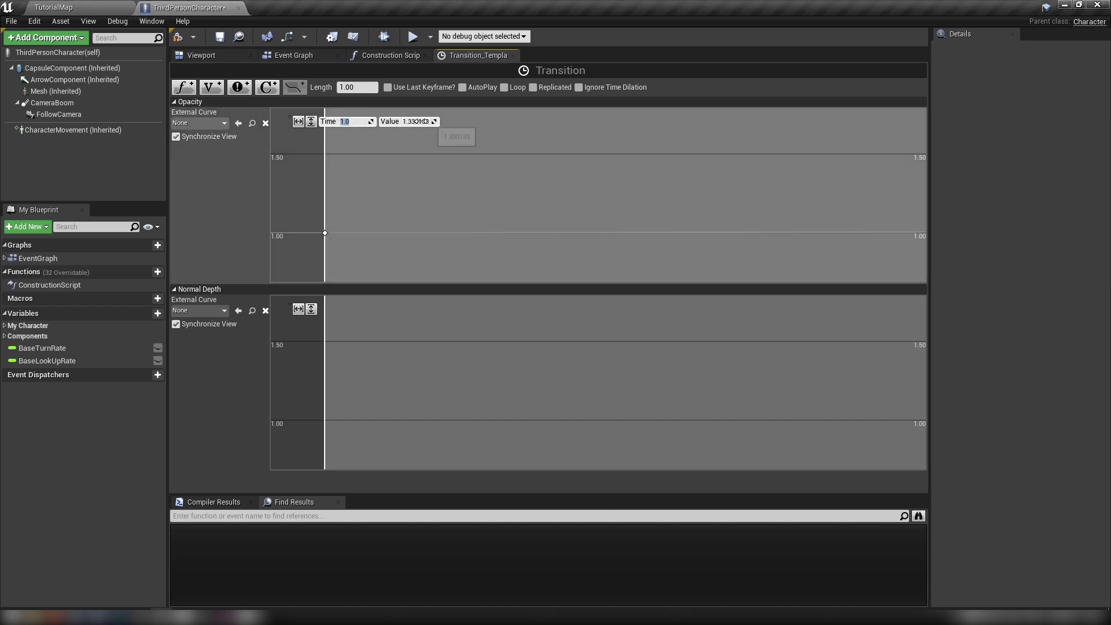
click(418, 121)
key(Return)
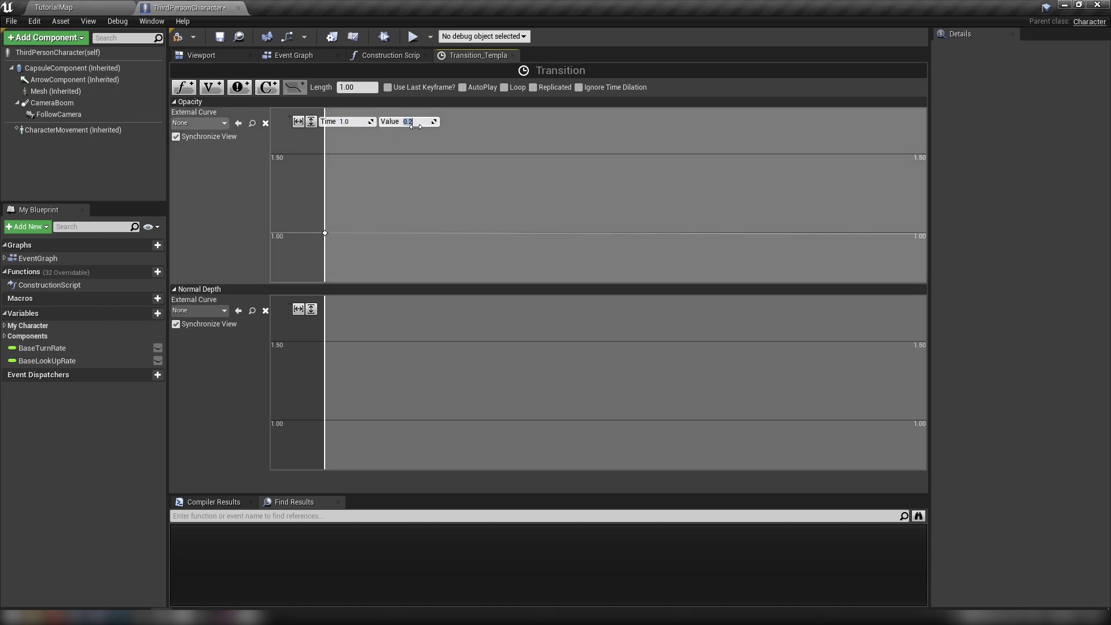
text(0.25)
key(Return)
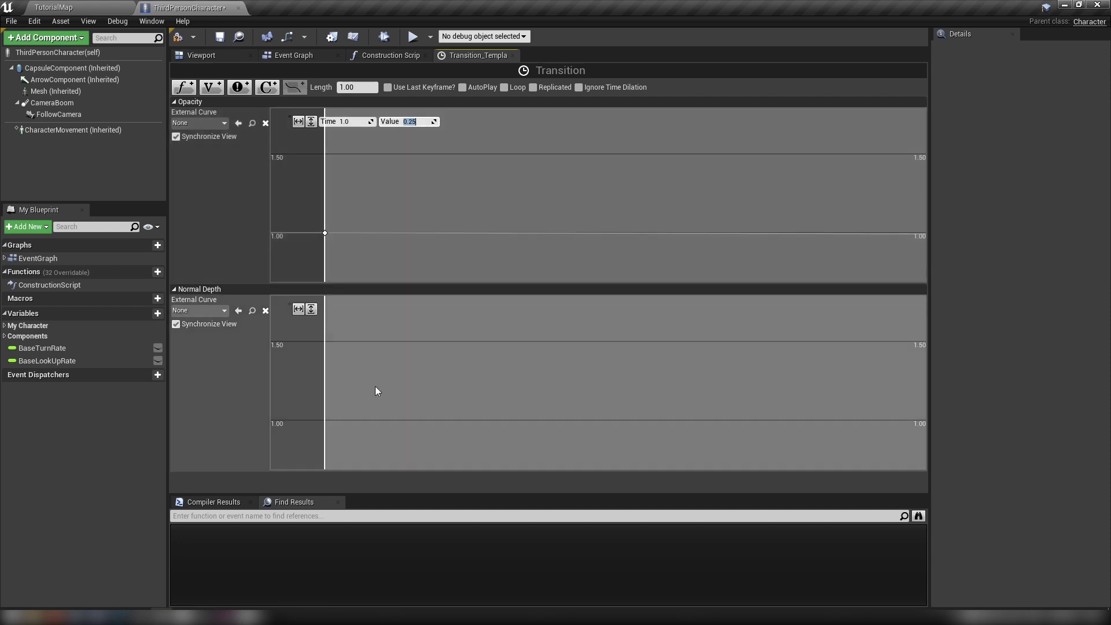
- Add two keys to the Normal Depth track and set the first one to time 0 and value 0
right_drag(367, 355, 343, 383)
right_click(332, 349)
click(347, 362)
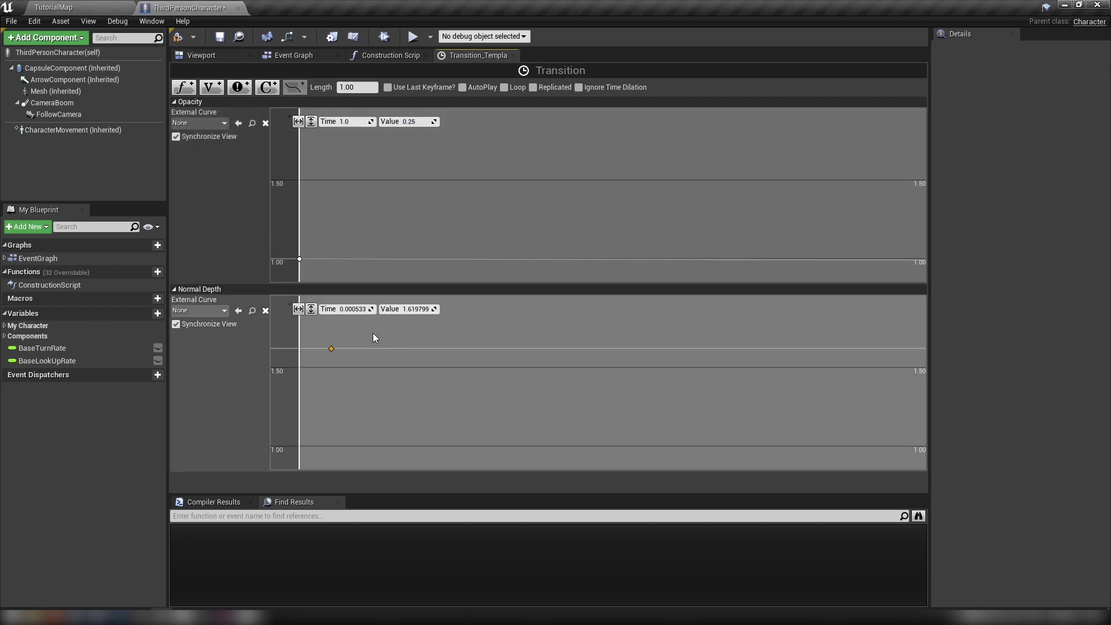
right_click(372, 333)
click(389, 350)
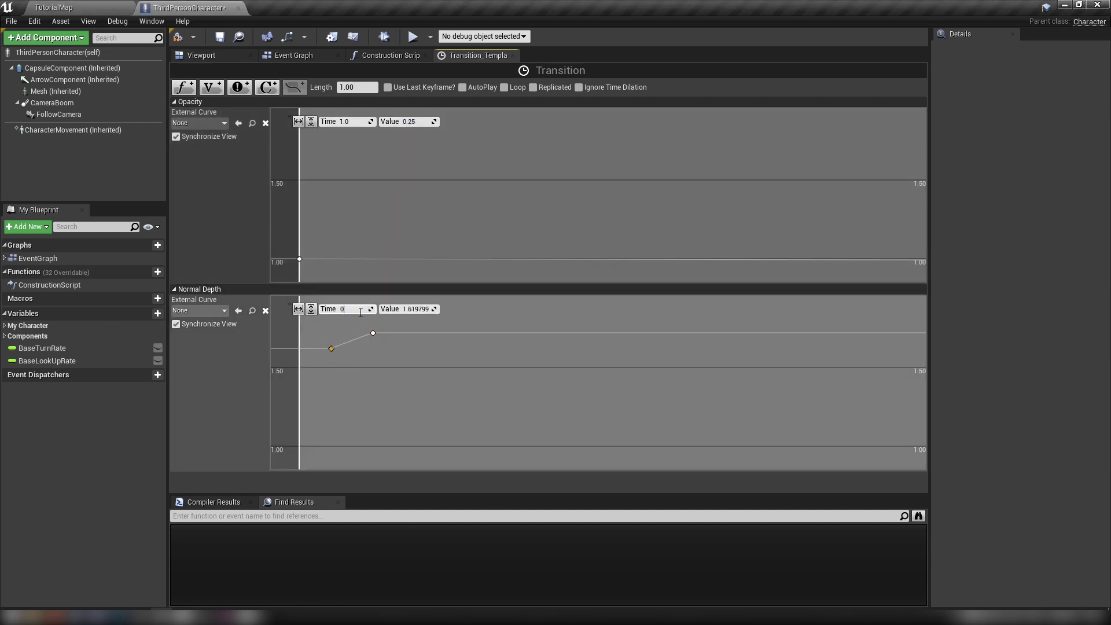
click(414, 310)
text(0)
key(Return)
- Set the second Normal Depth key to time 1.0 and value 20
click(373, 333)
click(353, 310)
text(0)
key(Return)
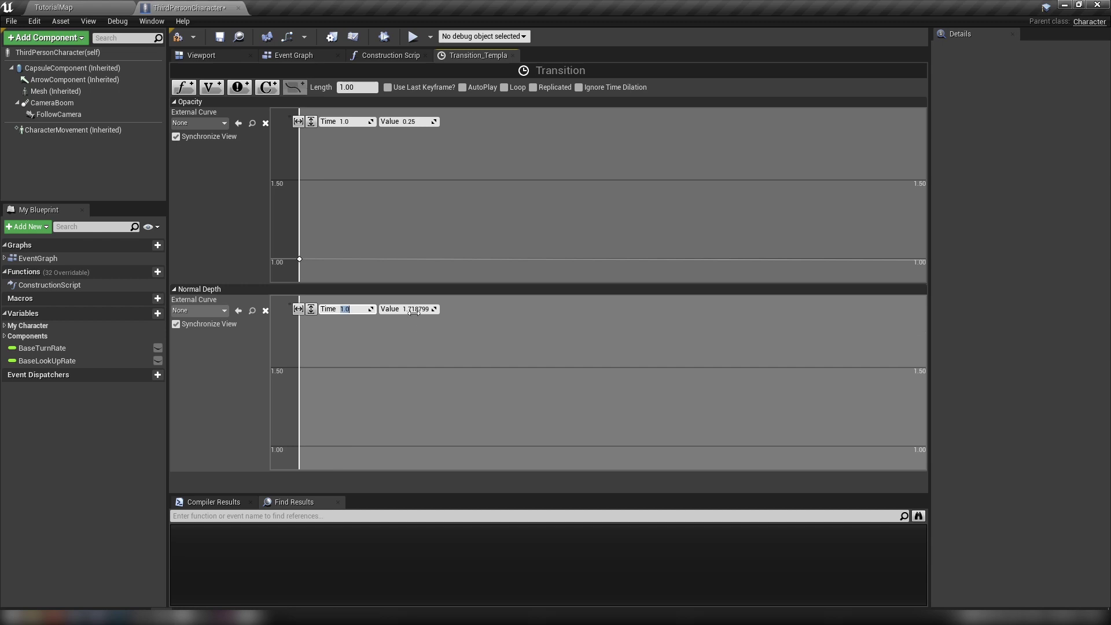
click(409, 307)
text(20)
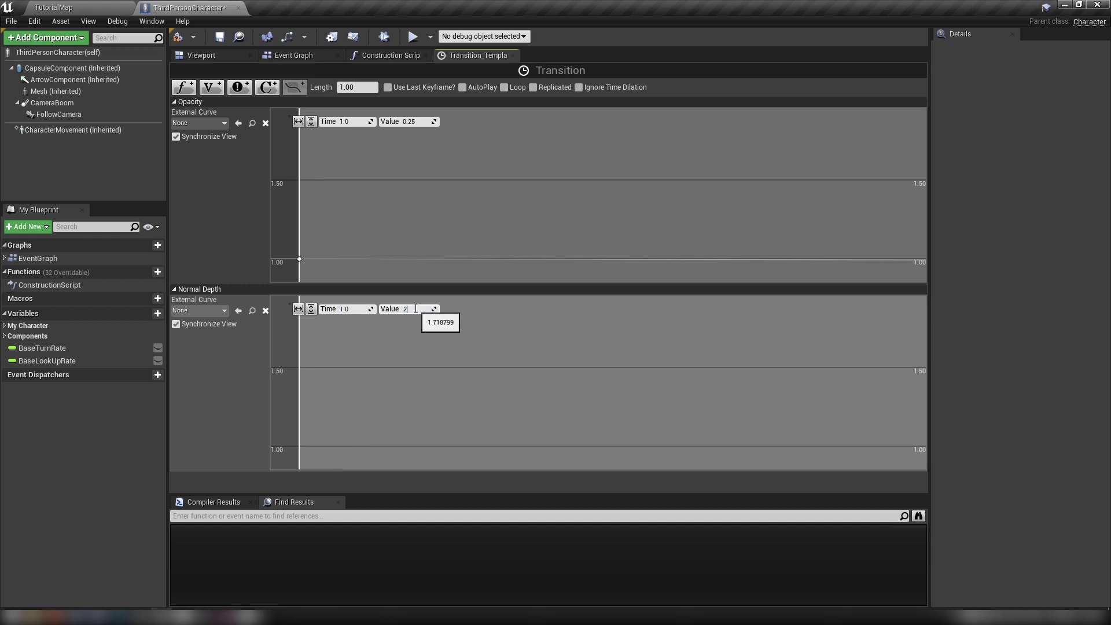
click(298, 308)
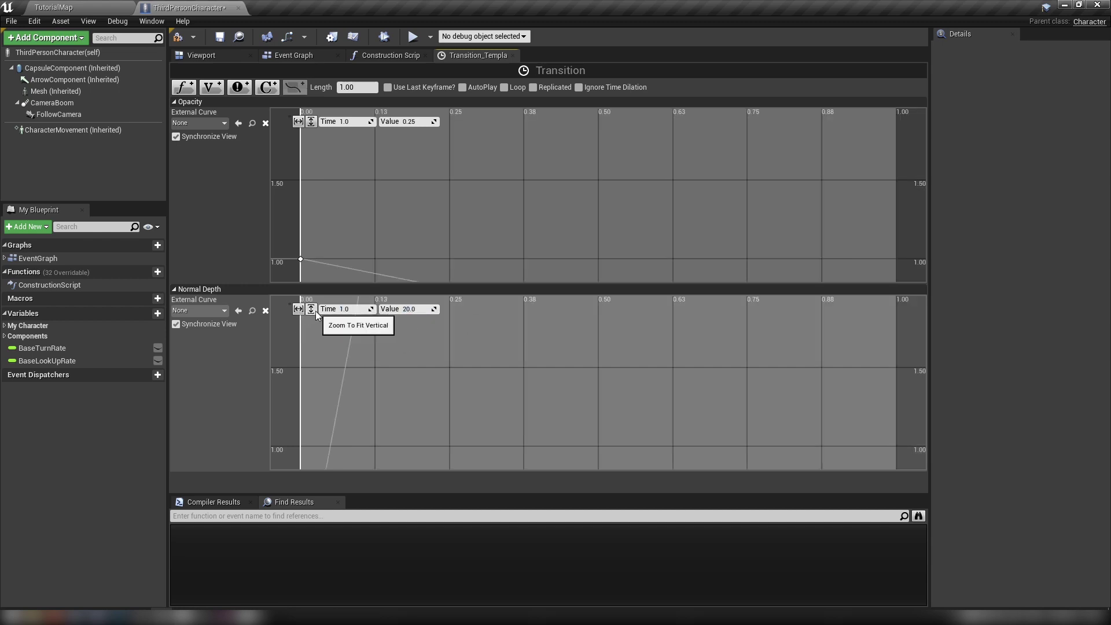
click(311, 309)
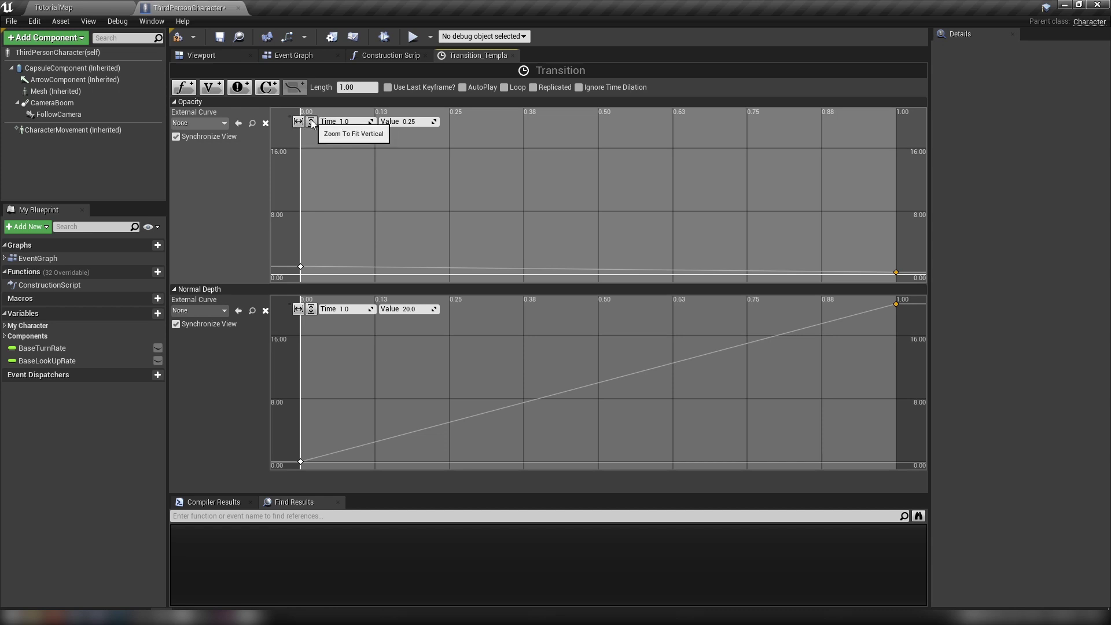
click(311, 122)
click(311, 308)
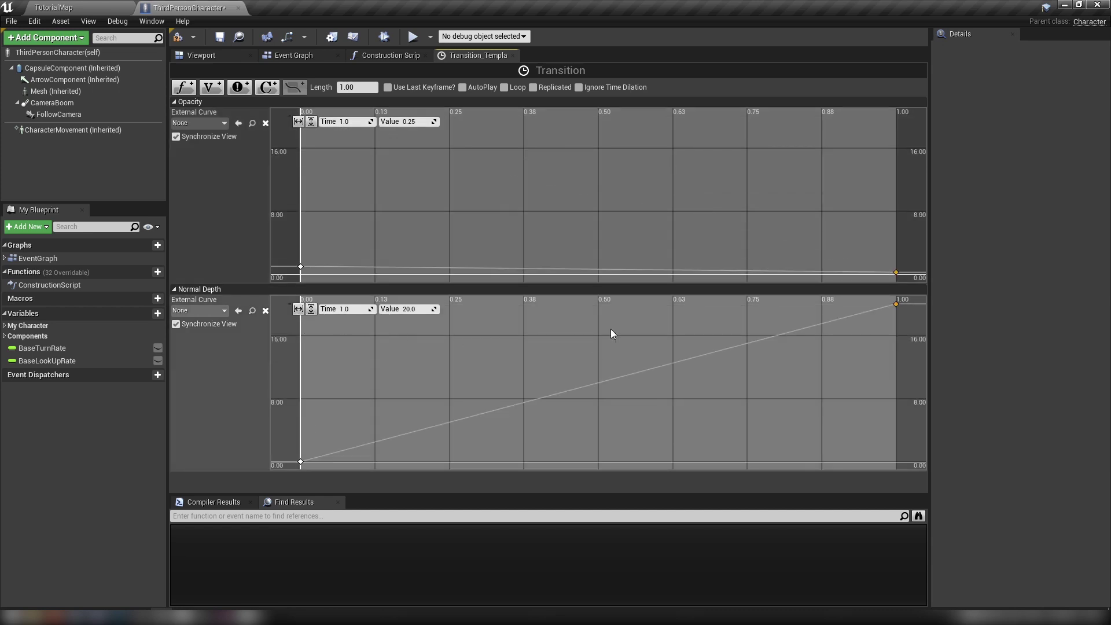
scroll(612, 353, down, 1)
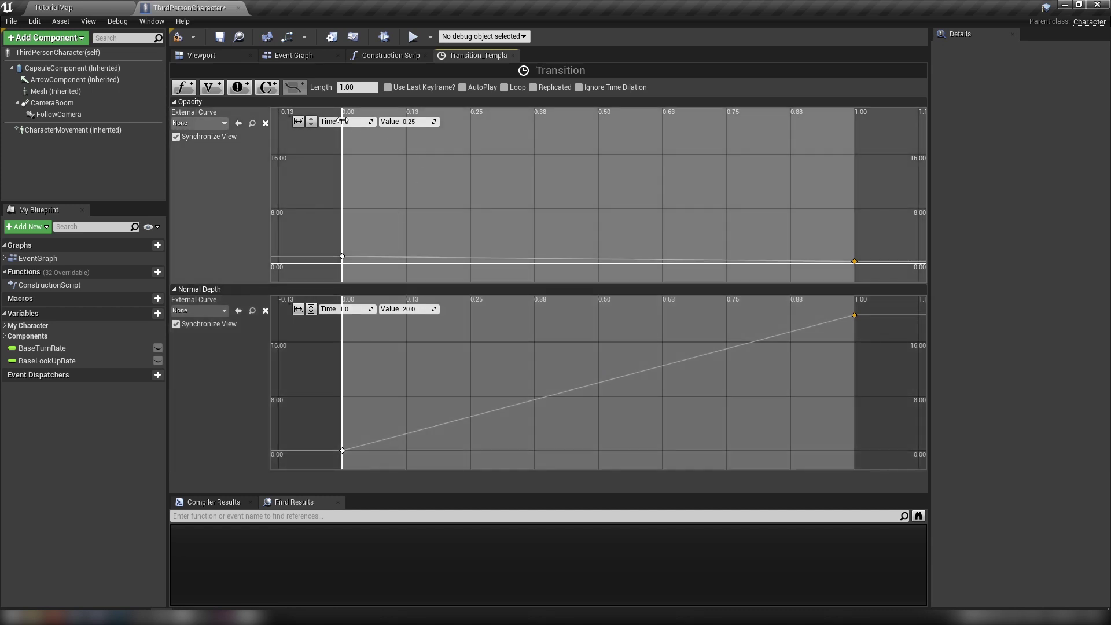
- Compile and save the blueprint, and return to its Event Graph
click(177, 36)
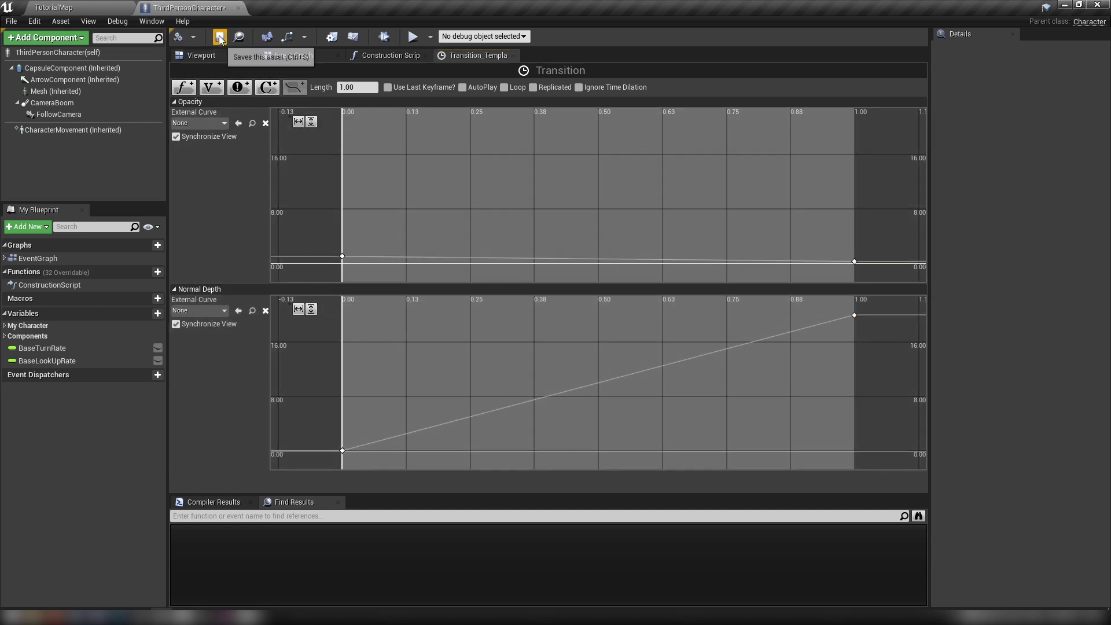
click(219, 36)
click(283, 55)
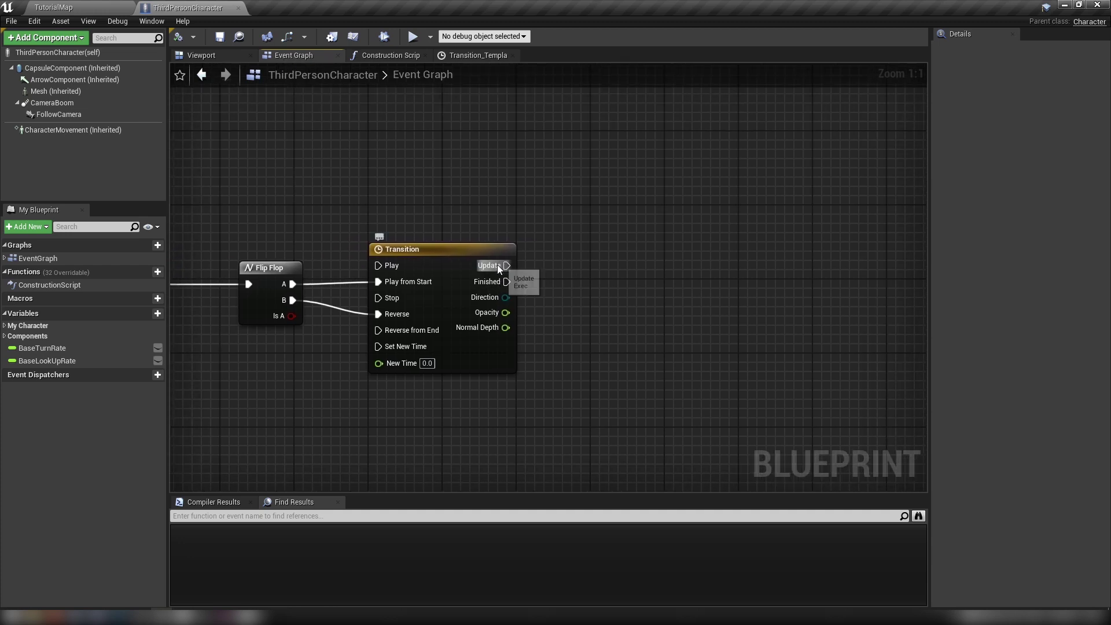
- Add a Set Scalar Parameter Value node for a material parameter collection, driven by the Transition timeline's Update output
drag(506, 265, 608, 265)
text(set sc)
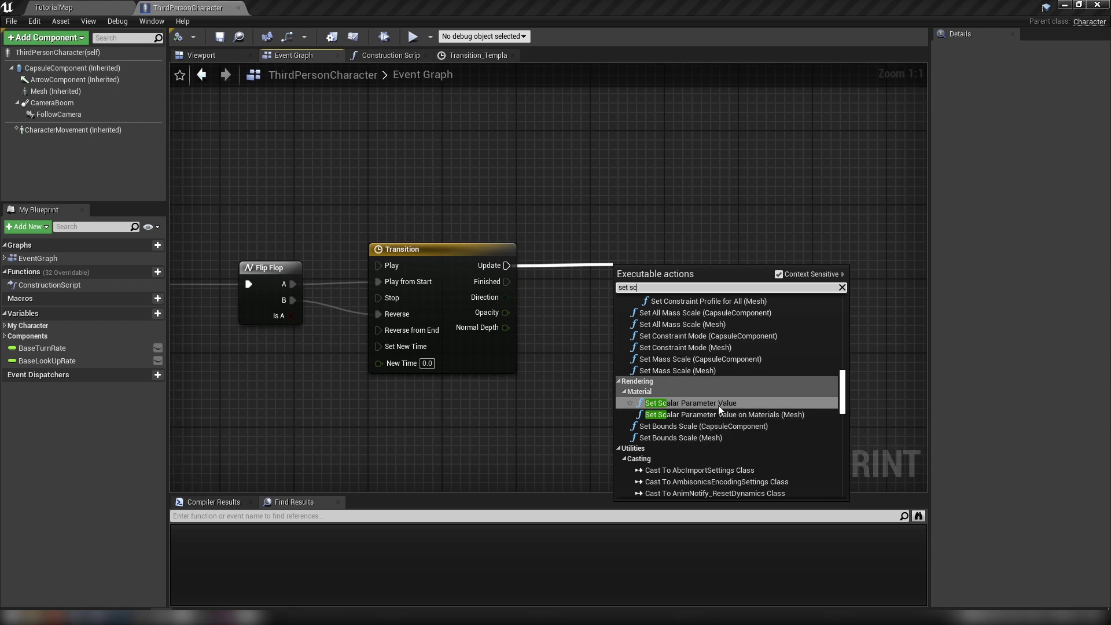
click(717, 404)
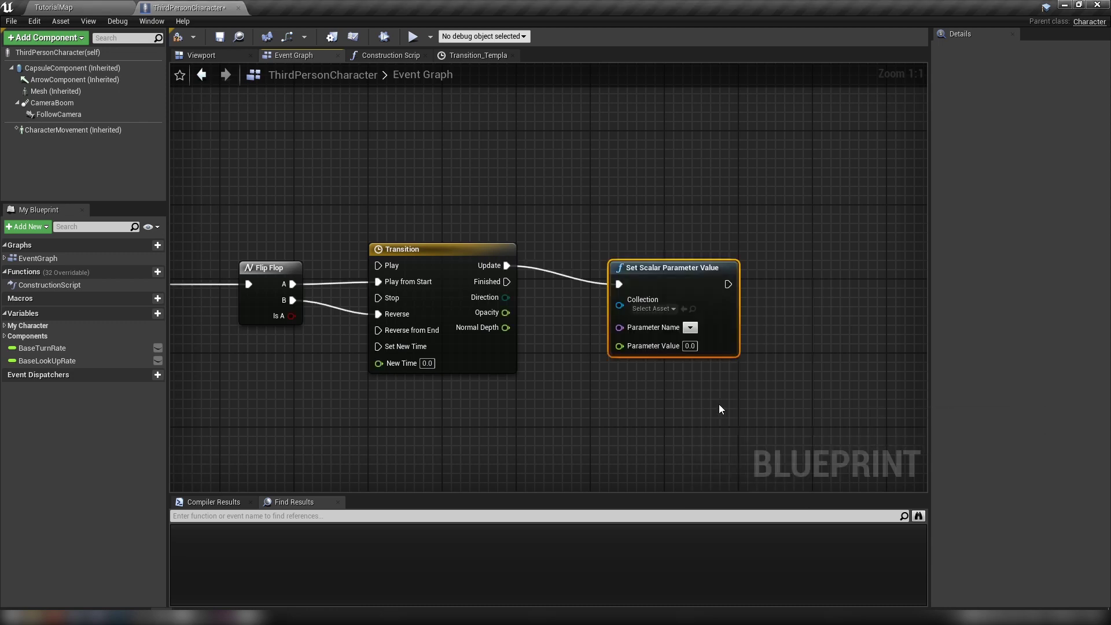
- Set the Set Scalar Parameter Value node to Stealth_MPC's Opacity parameter and feed its value from the timeline's Opacity output
click(635, 294)
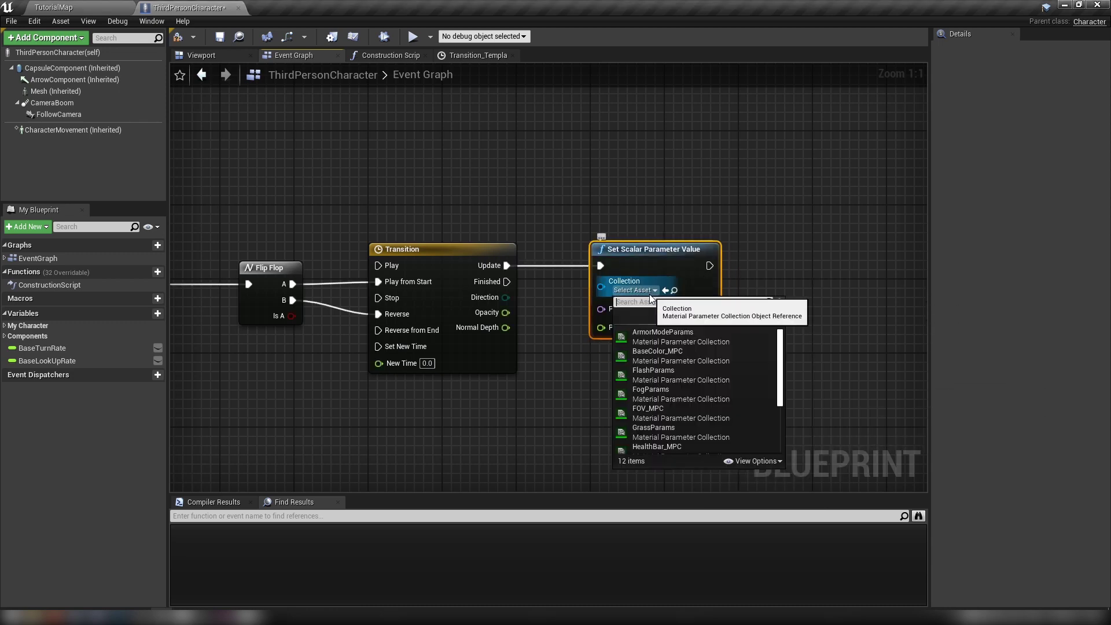
text(stea)
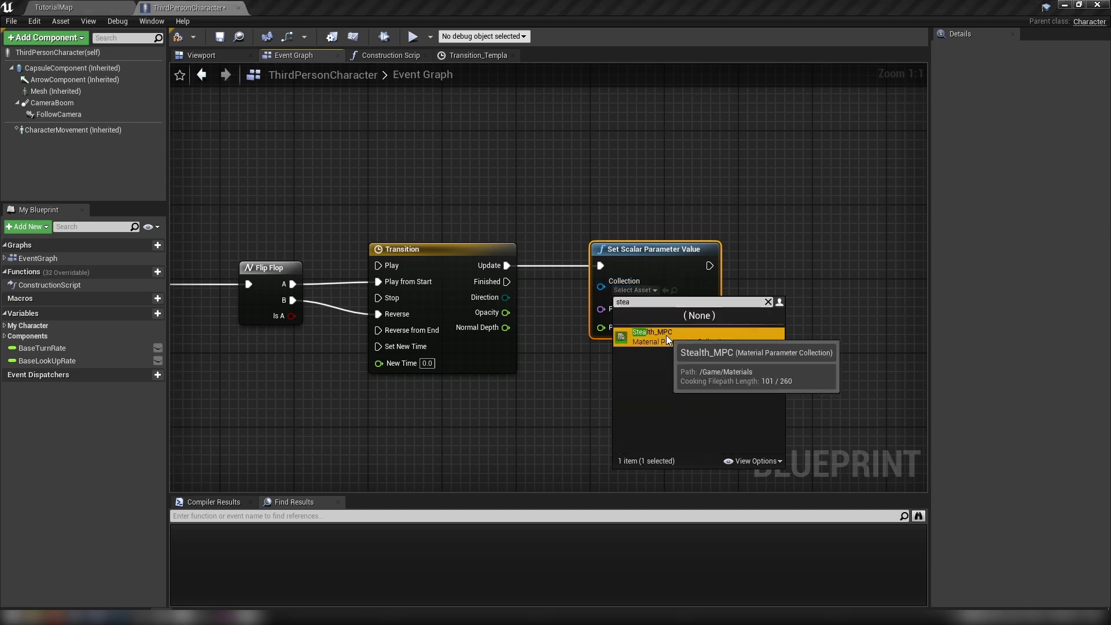
click(666, 335)
click(671, 310)
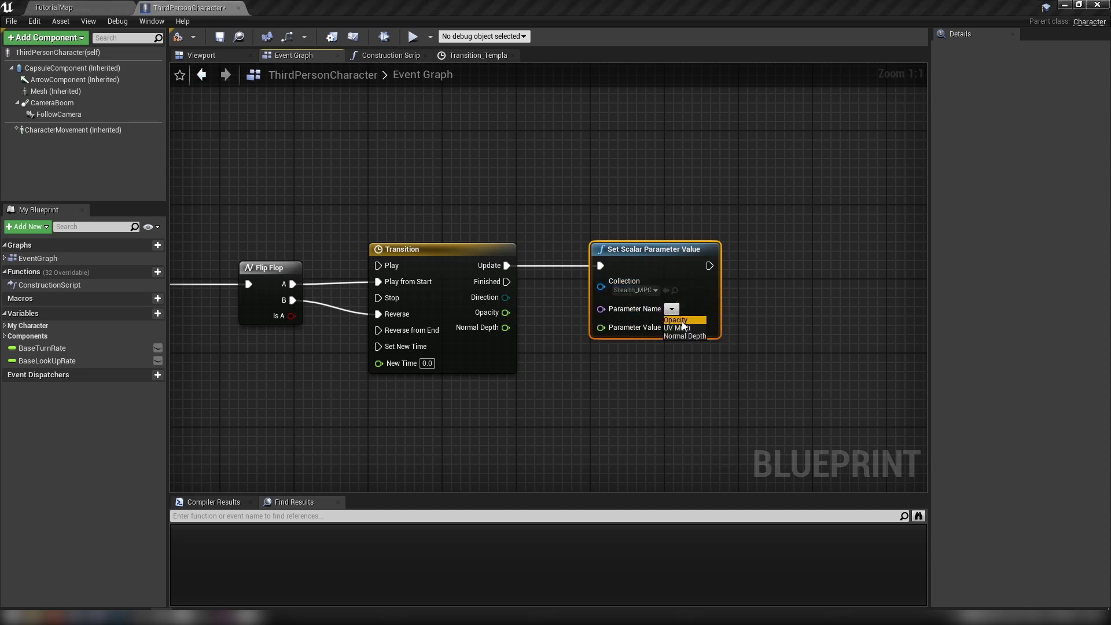
click(675, 320)
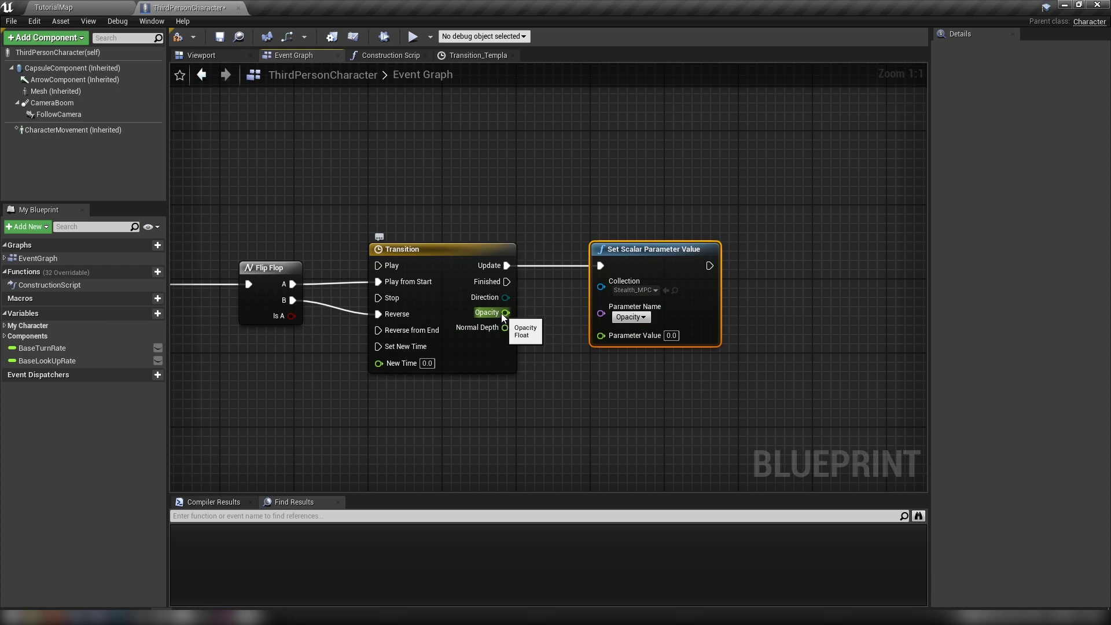
drag(505, 312, 601, 336)
- Chain a copy of the Set Scalar Parameter Value node for Normal Depth, driven by the timeline's Normal Depth output, and save the blueprint
right_drag(659, 366, 557, 389)
key(ctrl+v)
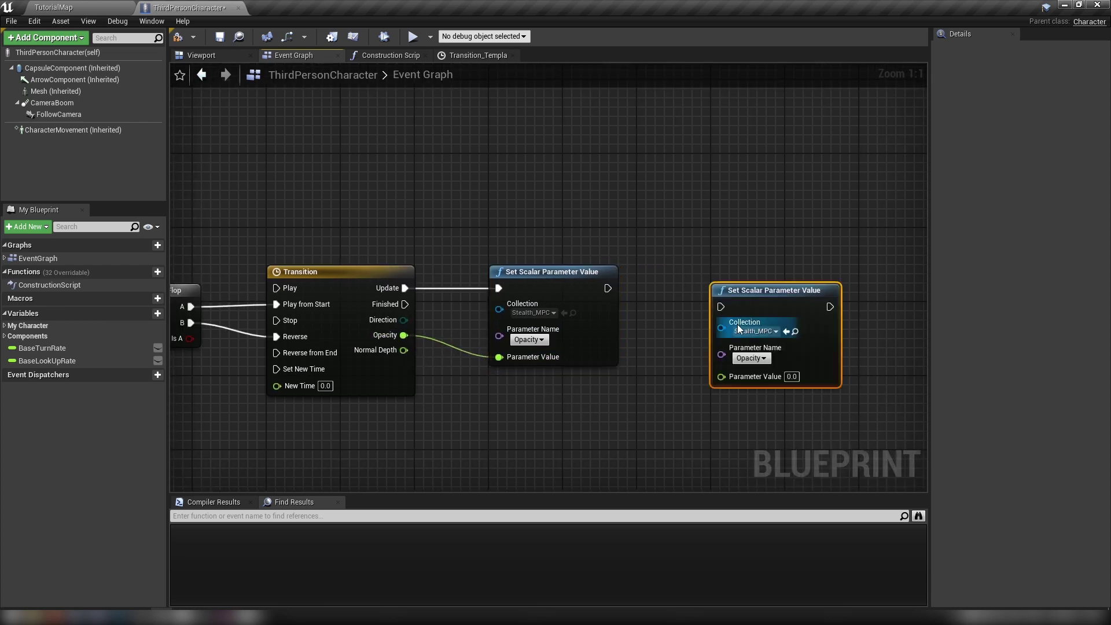
drag(752, 296, 608, 288)
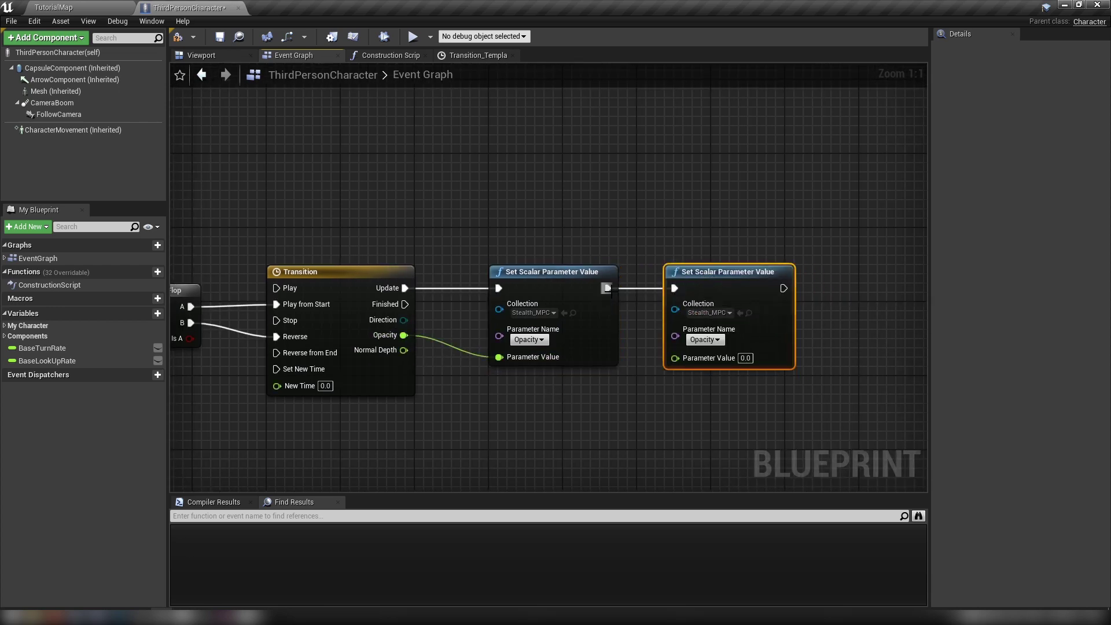
click(704, 340)
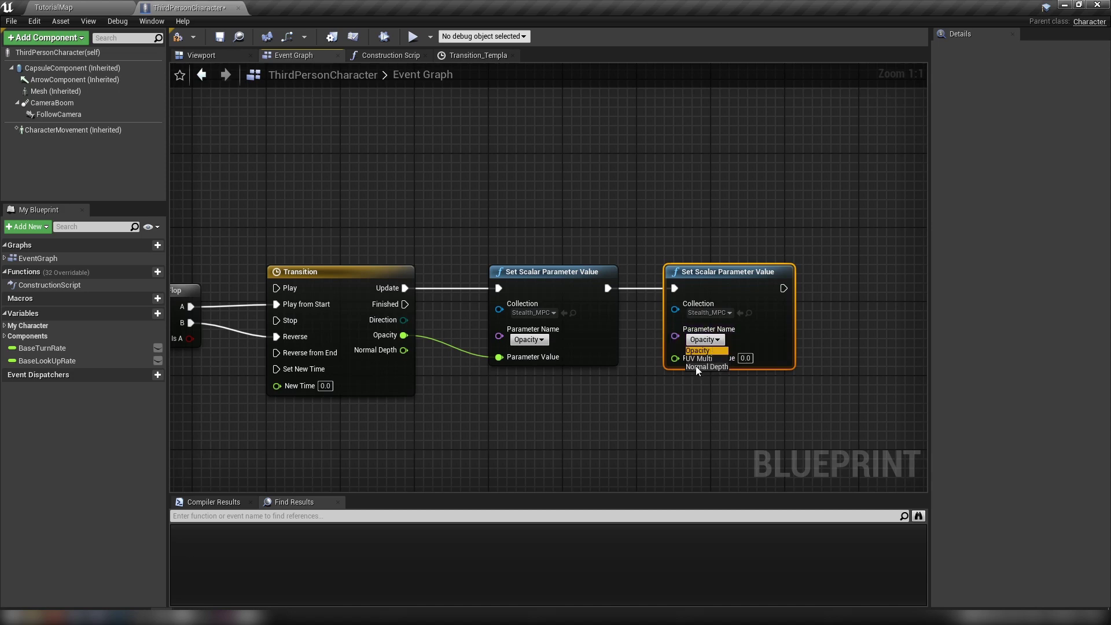
drag(675, 358, 392, 350)
scroll(574, 419, down, 1)
right_drag(574, 418, 652, 381)
right_drag(540, 369, 574, 362)
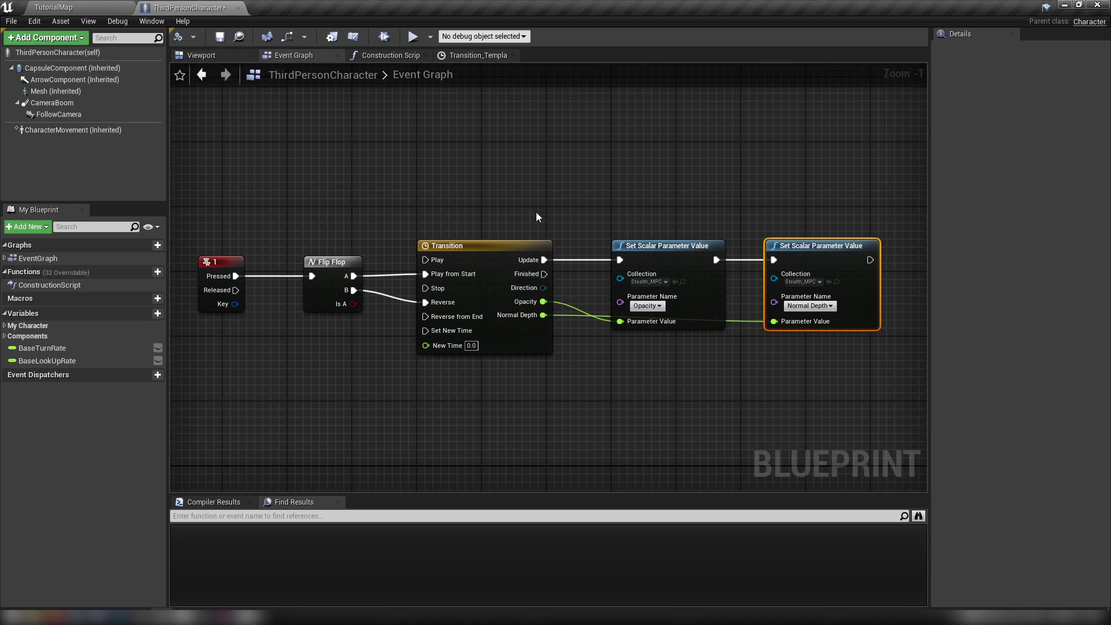
click(219, 37)
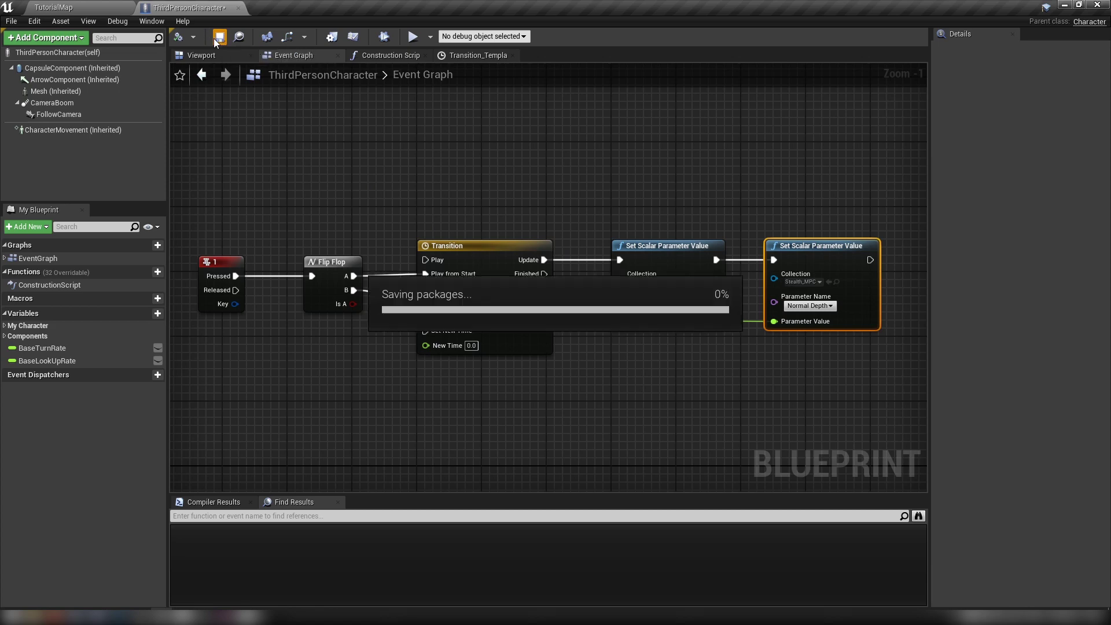
right_drag(456, 198, 493, 211)
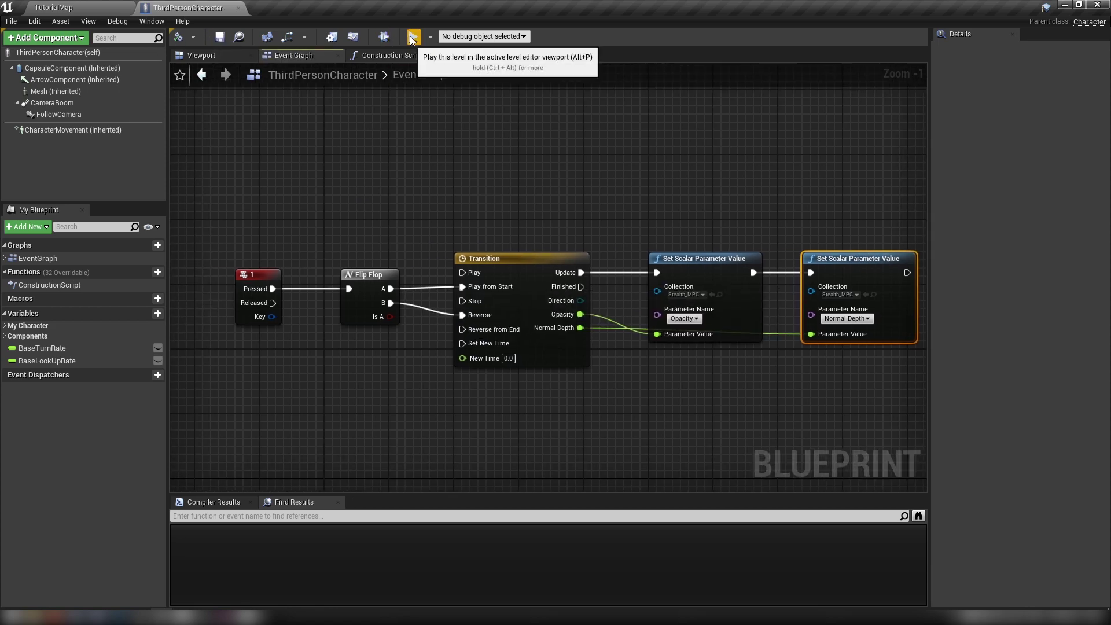
- Play the level from the blueprint editor, run the character around to test the stealth toggle, and stop playing
click(413, 38)
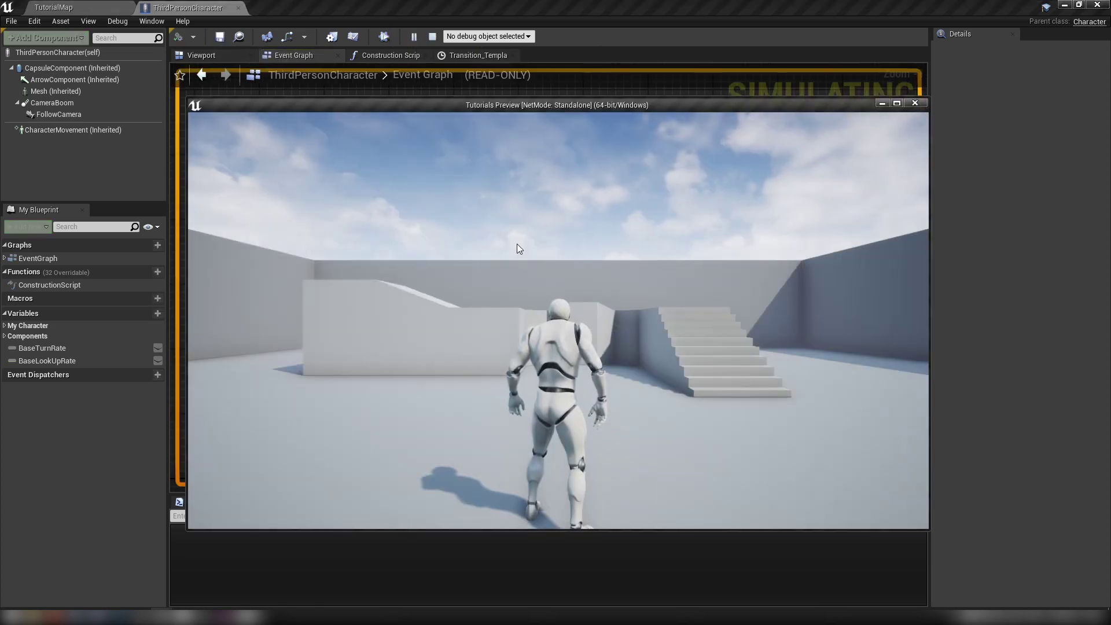
key(a)
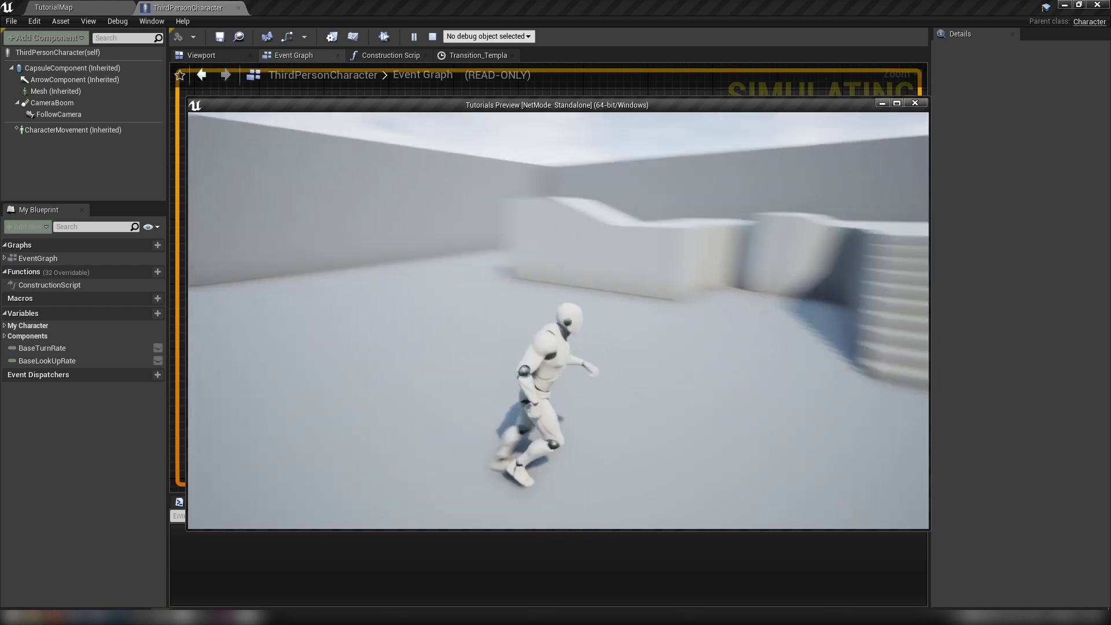
key(w)
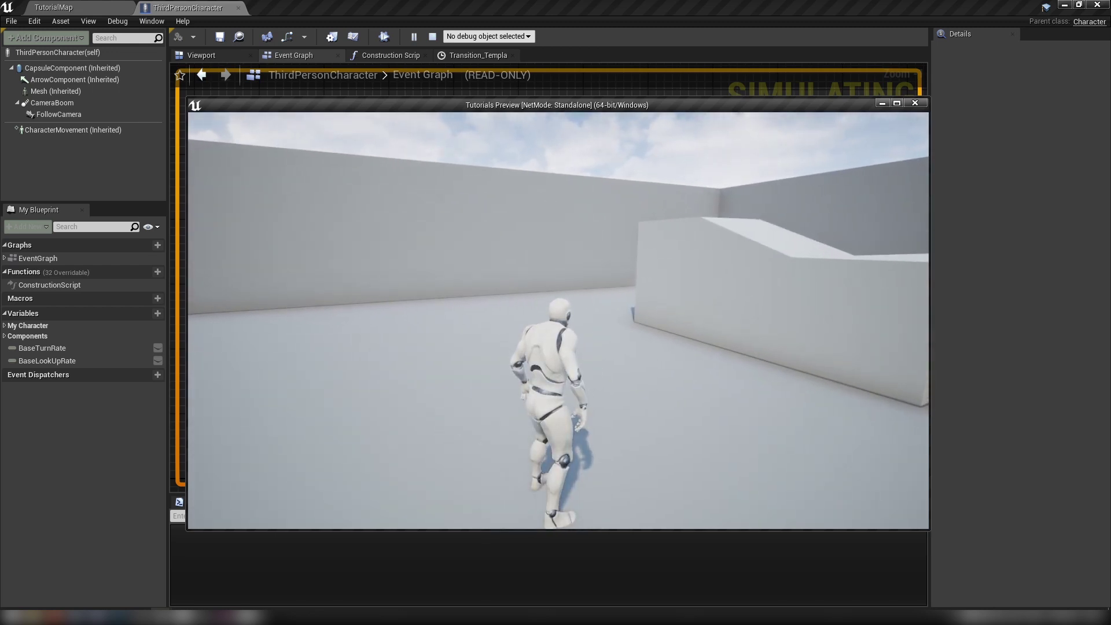
key(s)
key(w)
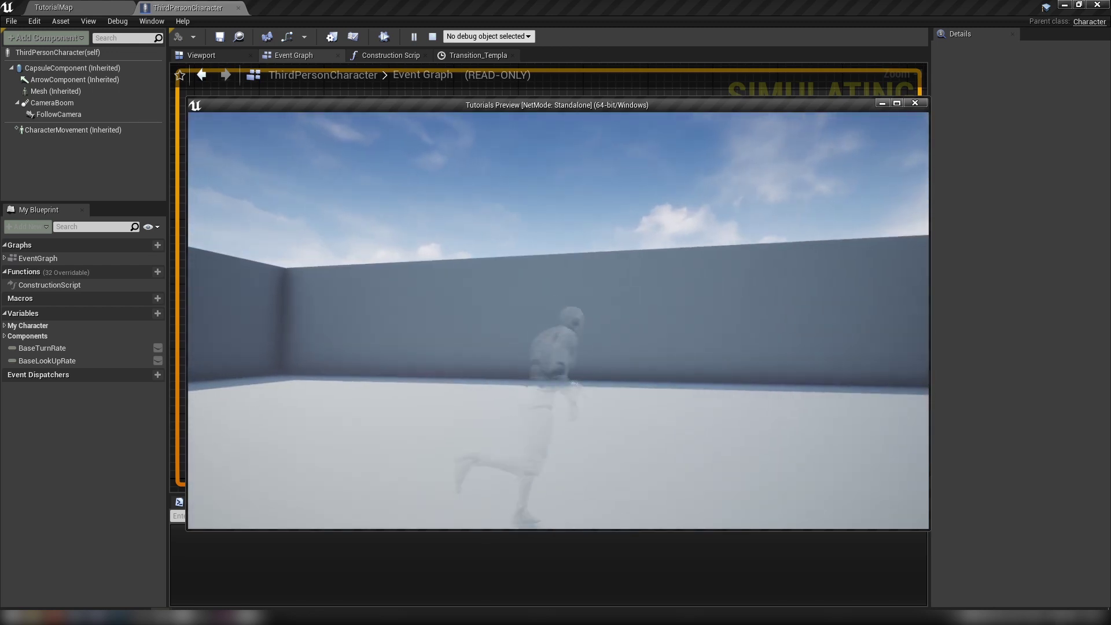
key(s)
key(w)
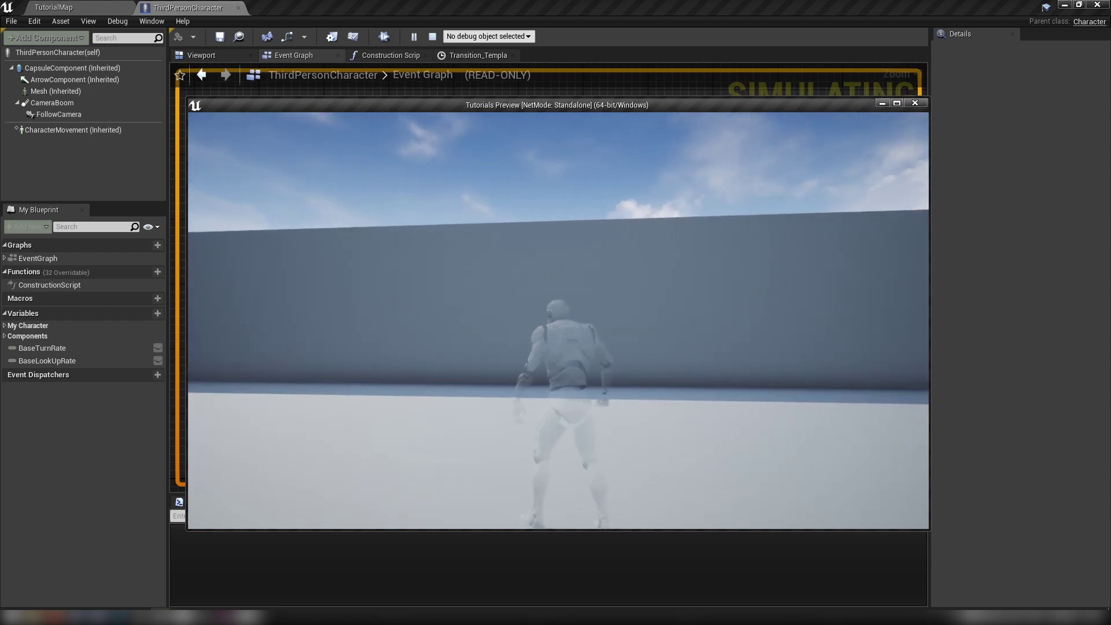
key(s)
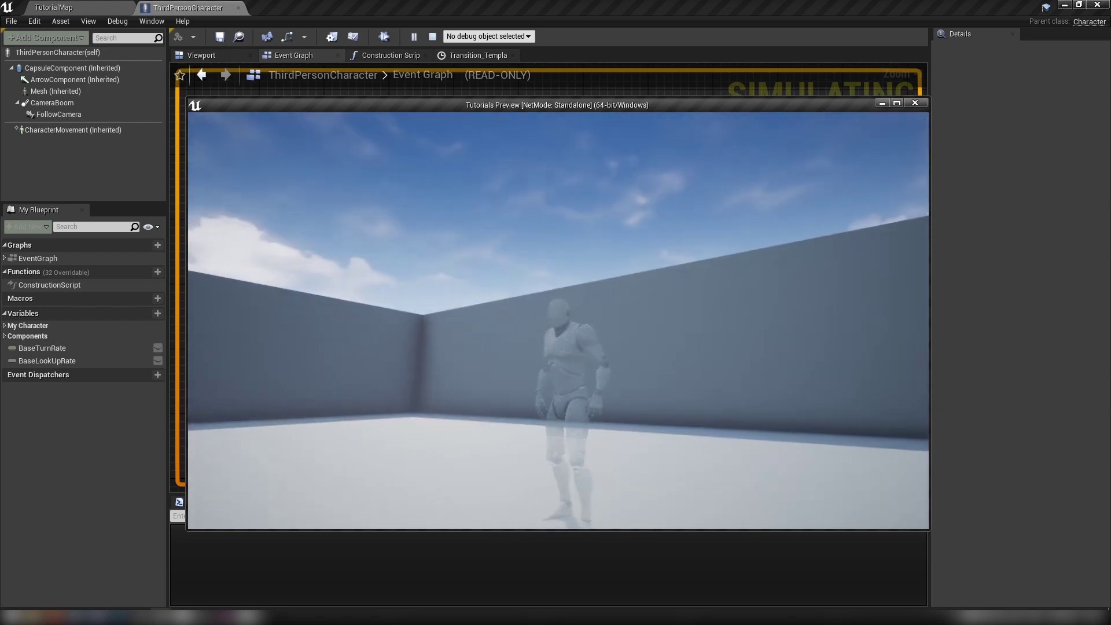
key(Escape)
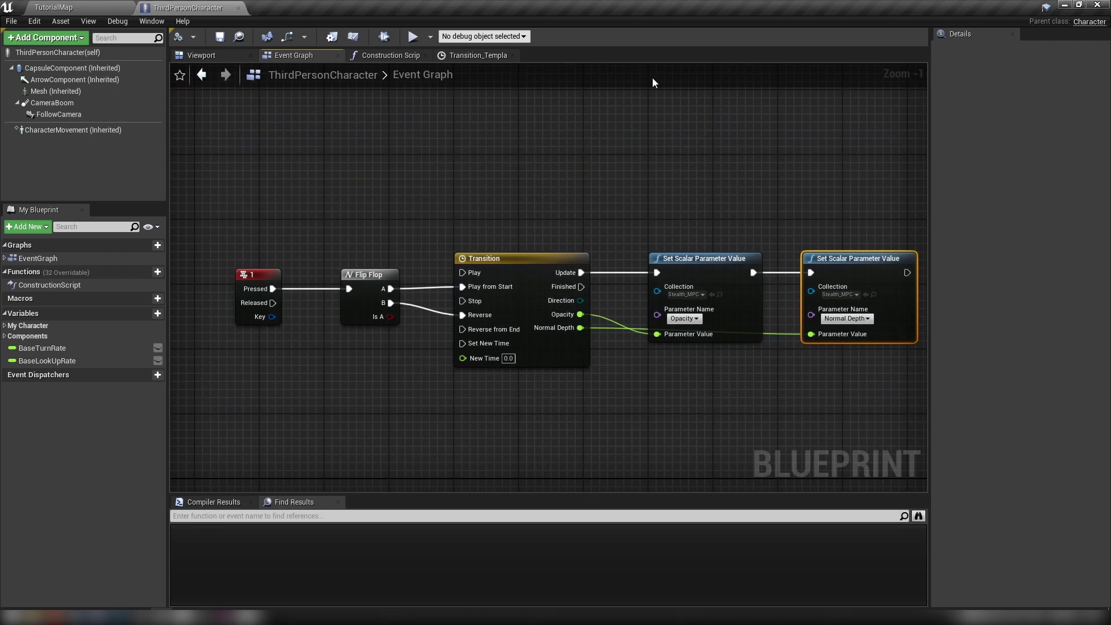
- Open StealthCamo_MF and inspect the UV Multi collection parameter that scales the texture coordinates
click(53, 7)
double_click(203, 475)
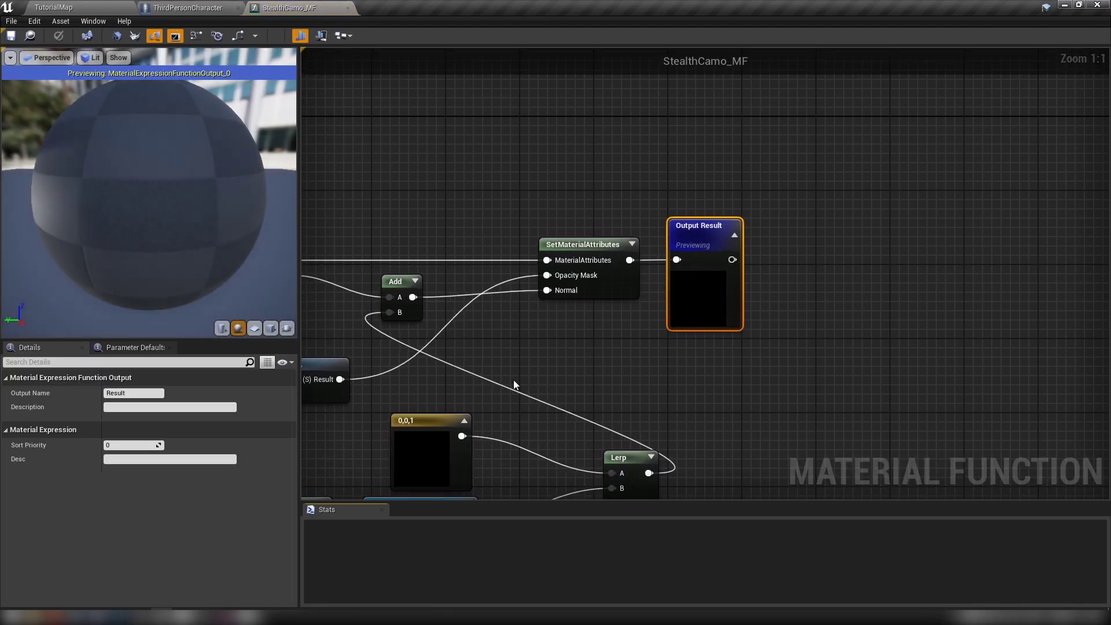
right_drag(513, 385, 864, 208)
click(469, 370)
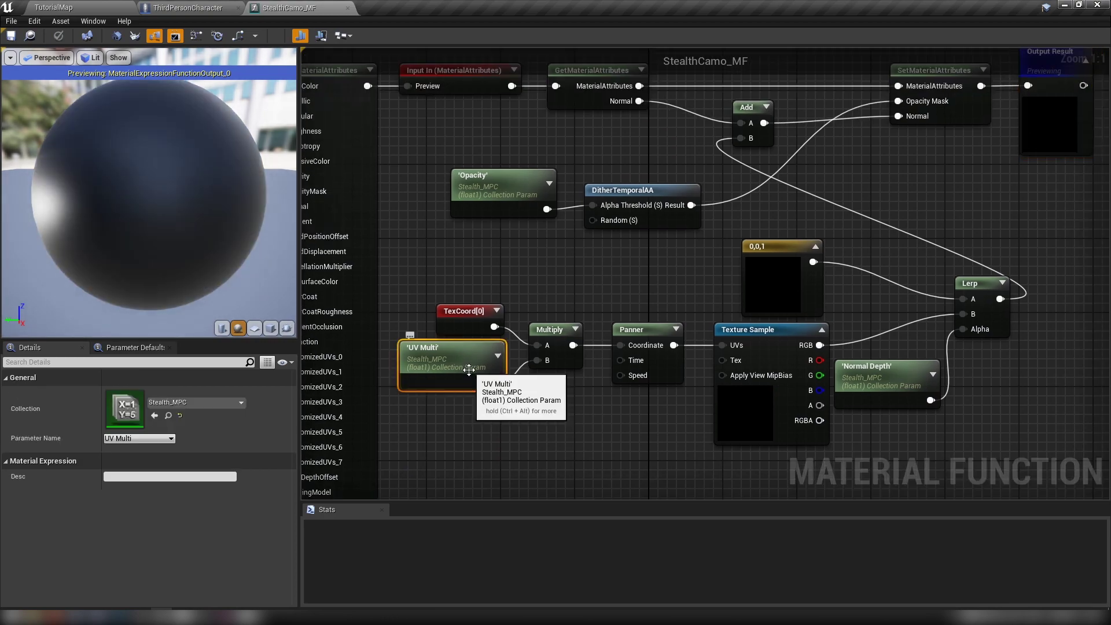
- Set the UV Multi default value in Stealth_MPC to 0.2, then save and close the collection
click(54, 7)
double_click(160, 487)
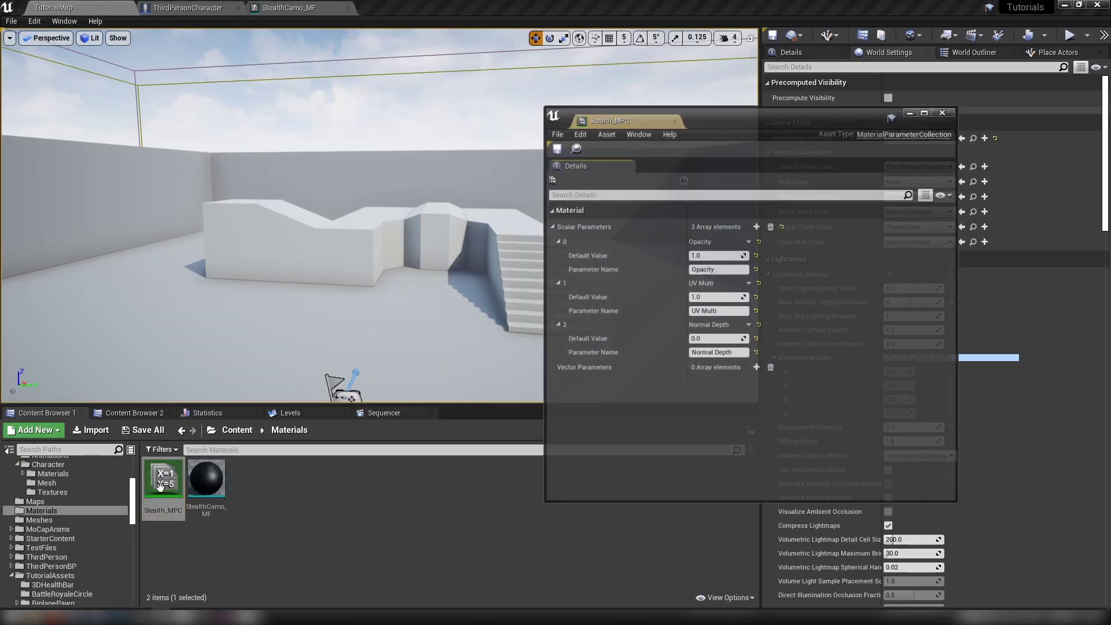
click(716, 297)
text(0.2)
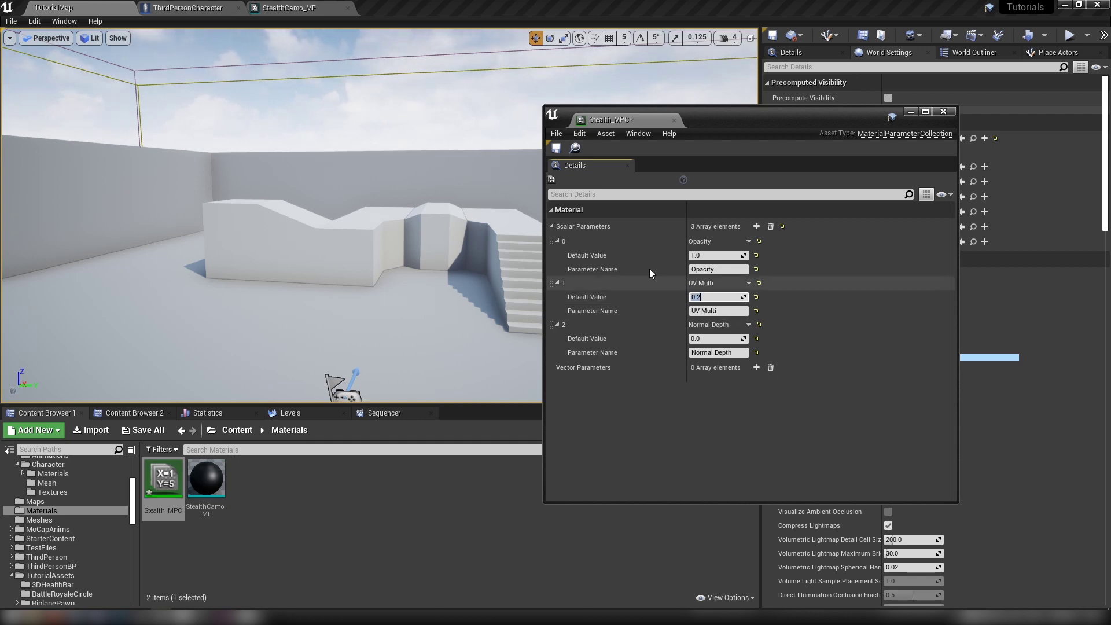
click(558, 148)
click(672, 119)
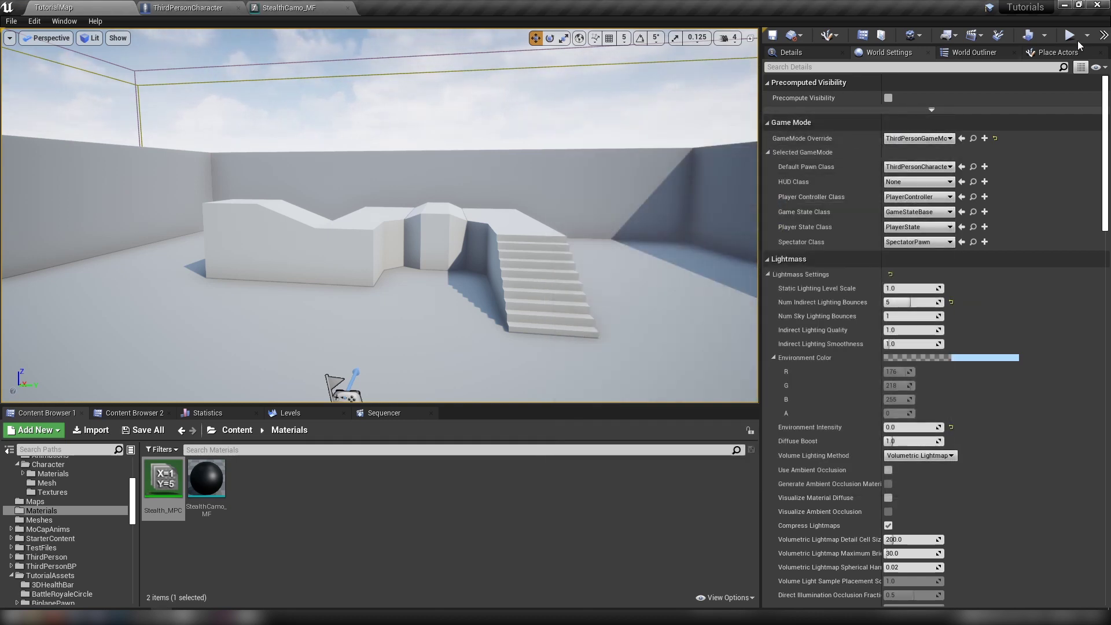
- Play TutorialMap, move the character around to check the stealth effect with the new UV scale, and stop playing
click(1070, 35)
key(w)
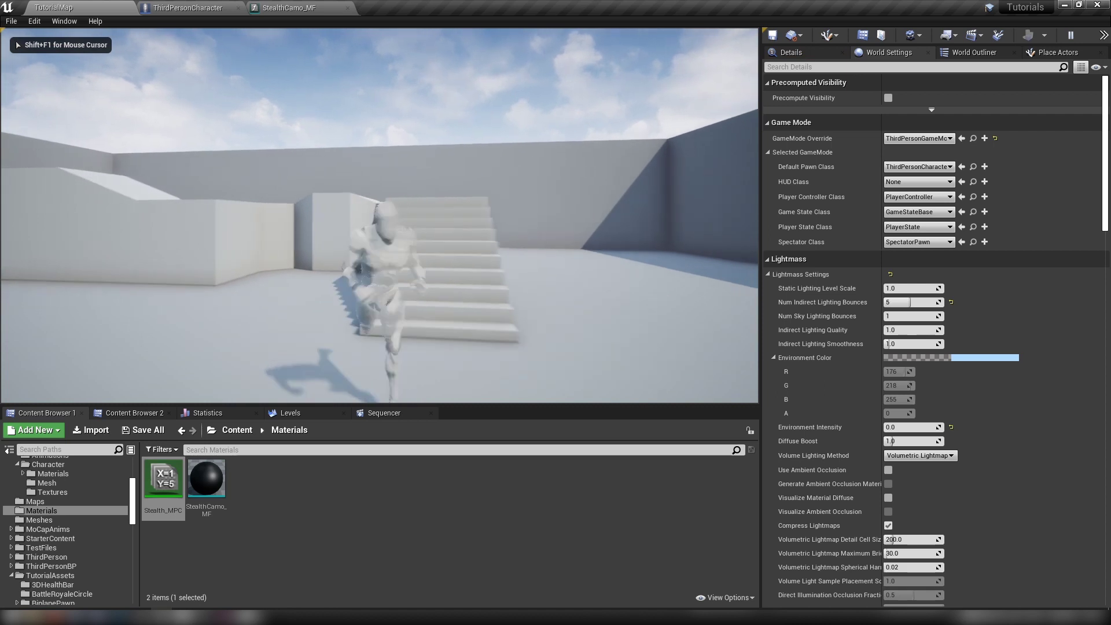
key(e)
key(w)
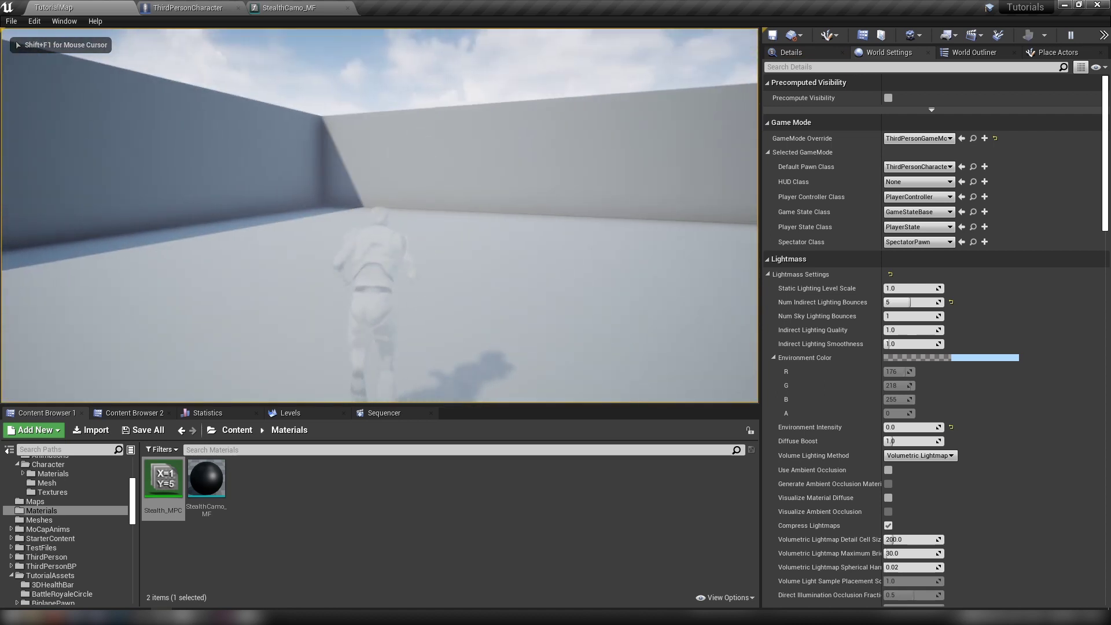
key(d)
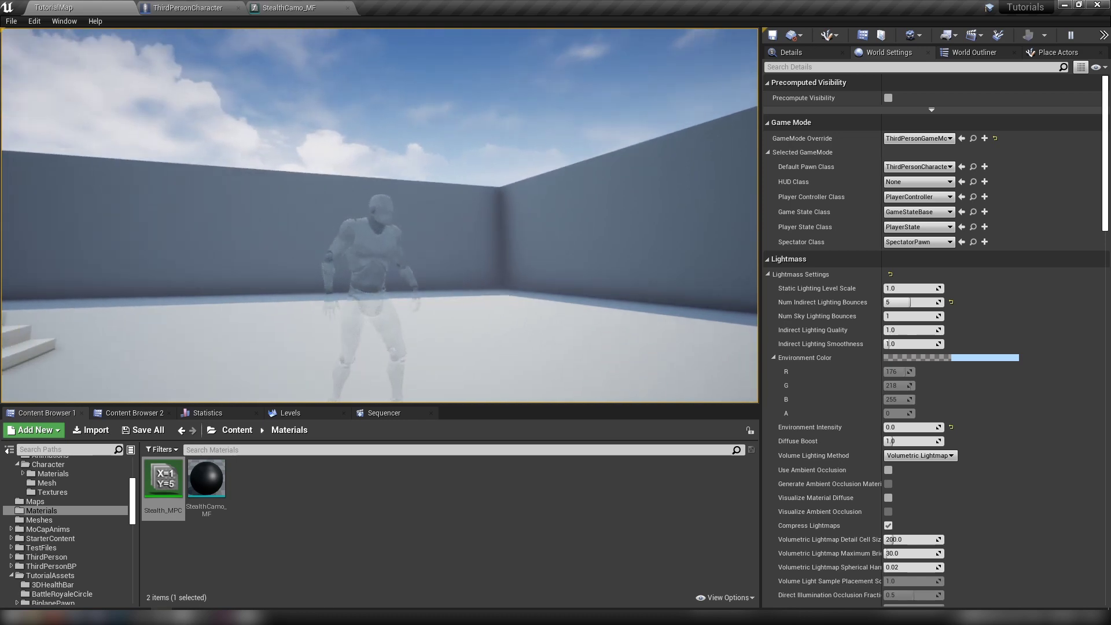
key(w)
key(Escape)
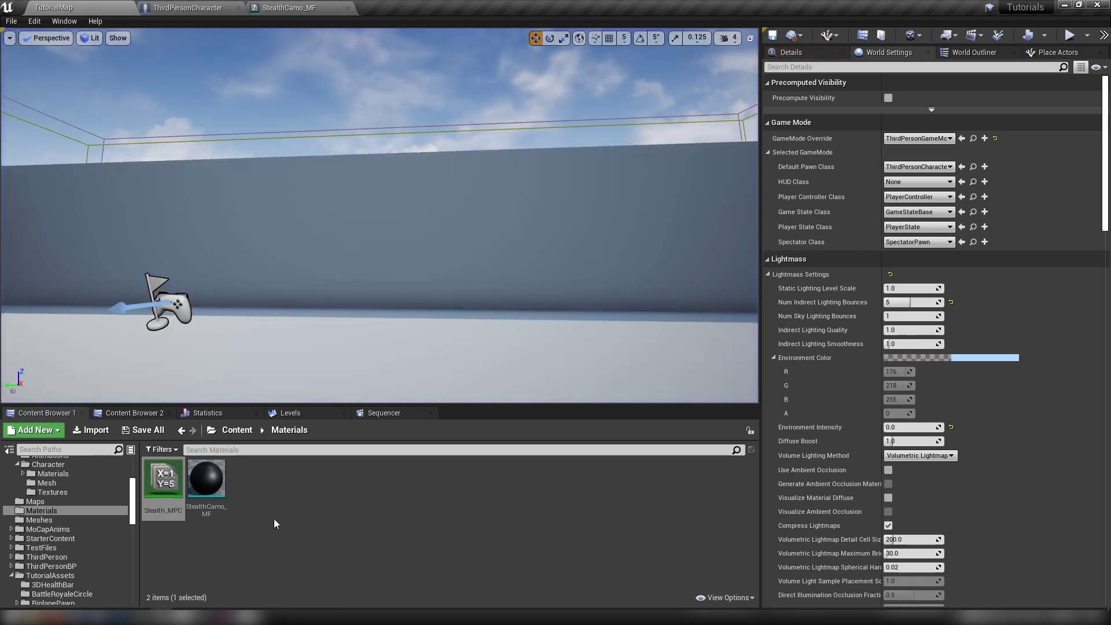
- Place the ThirdPersonIdle animation from Mannequin's Animations folder in the level and frame the mannequin's upper body
scroll(47, 520, up, 3)
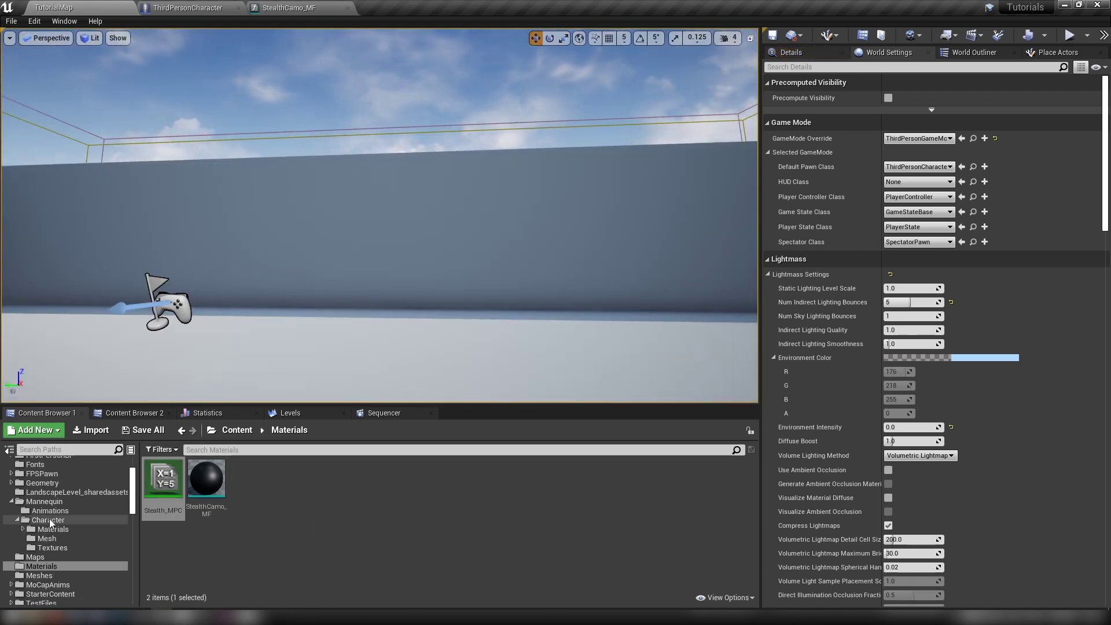
click(45, 519)
double_click(172, 480)
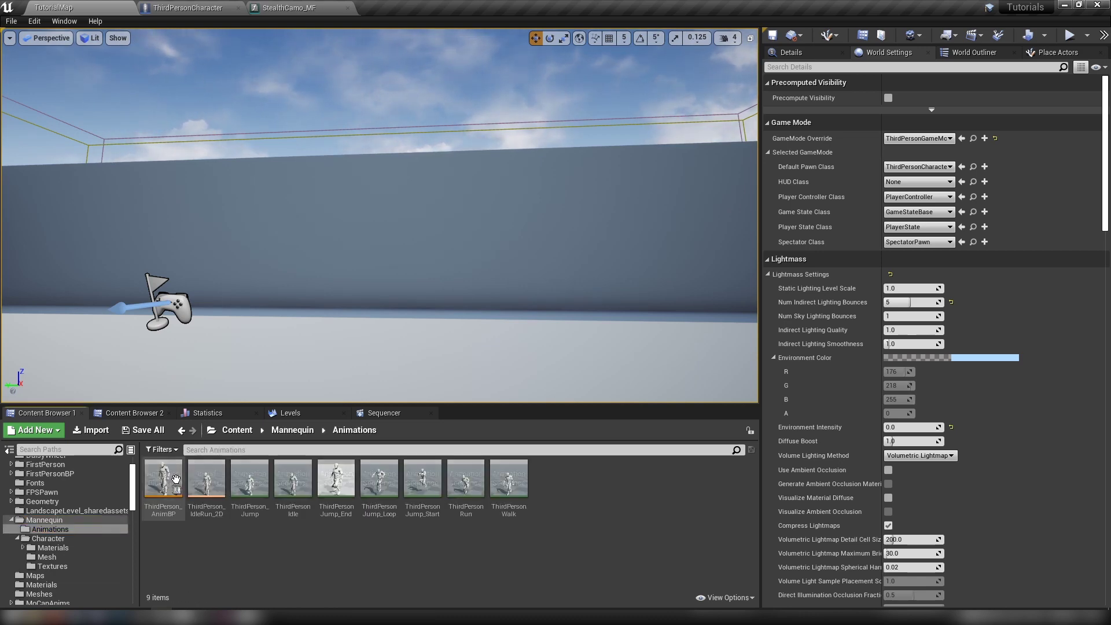
mouse_move(348, 260)
right_down()
mouse_move(150, 255)
mouse_move(116, 278)
mouse_move(70, 280)
mouse_move(353, 263)
right_up()
drag(293, 478, 353, 281)
key(f)
alt+drag(600, 227, 500, 191)
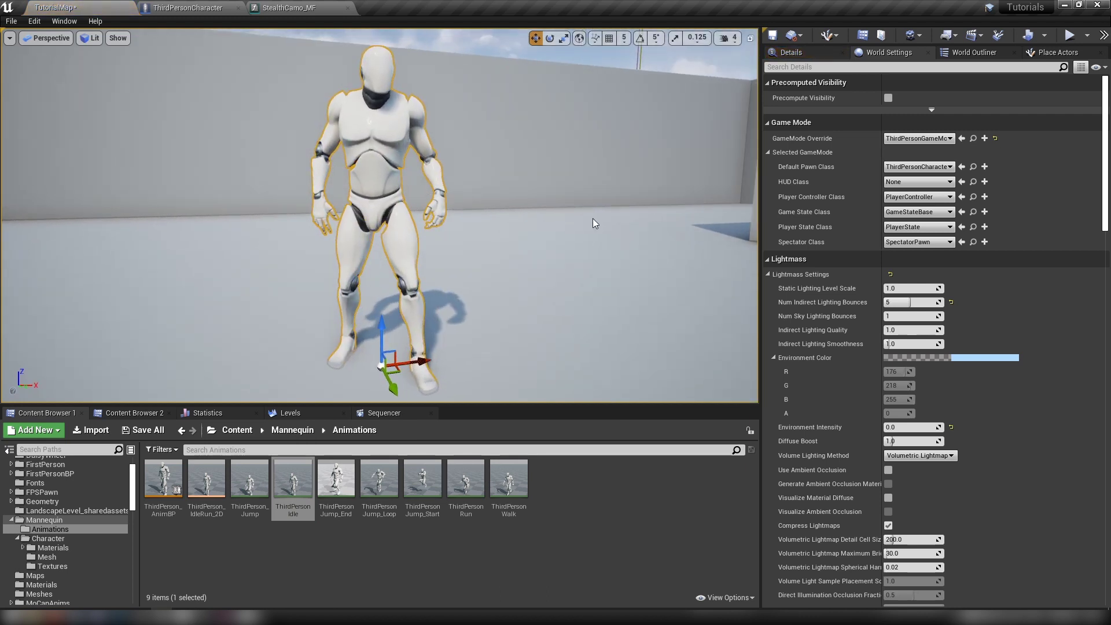
alt+right_drag(592, 218, 629, 197)
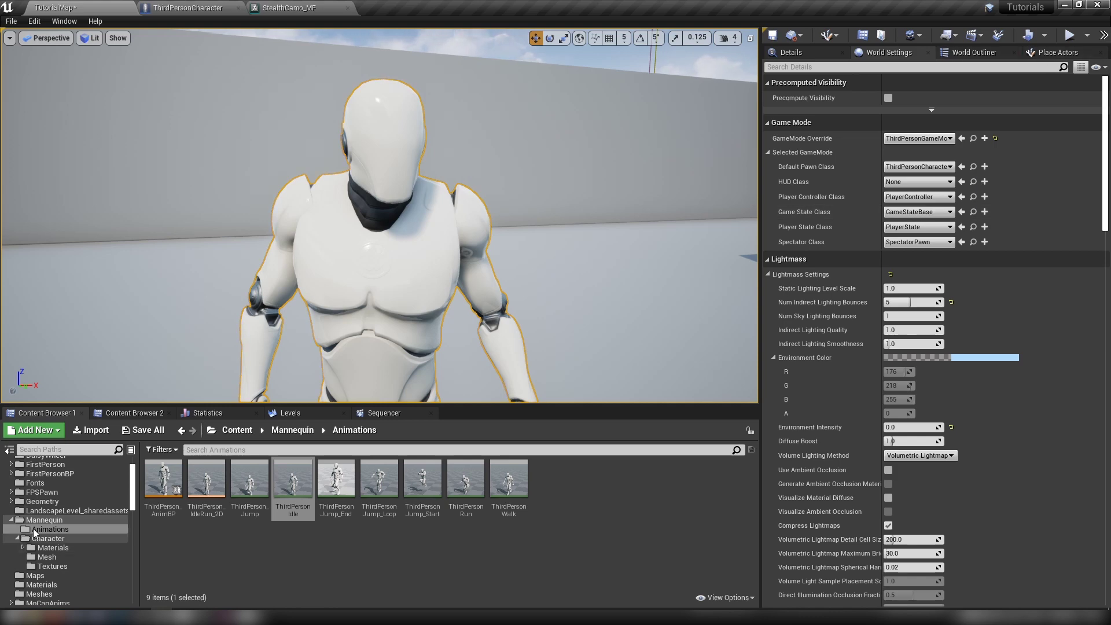
- Open Stealth_MPC from the Materials folder and position its window so the mannequin stays in view
scroll(34, 521, down, 4)
click(41, 473)
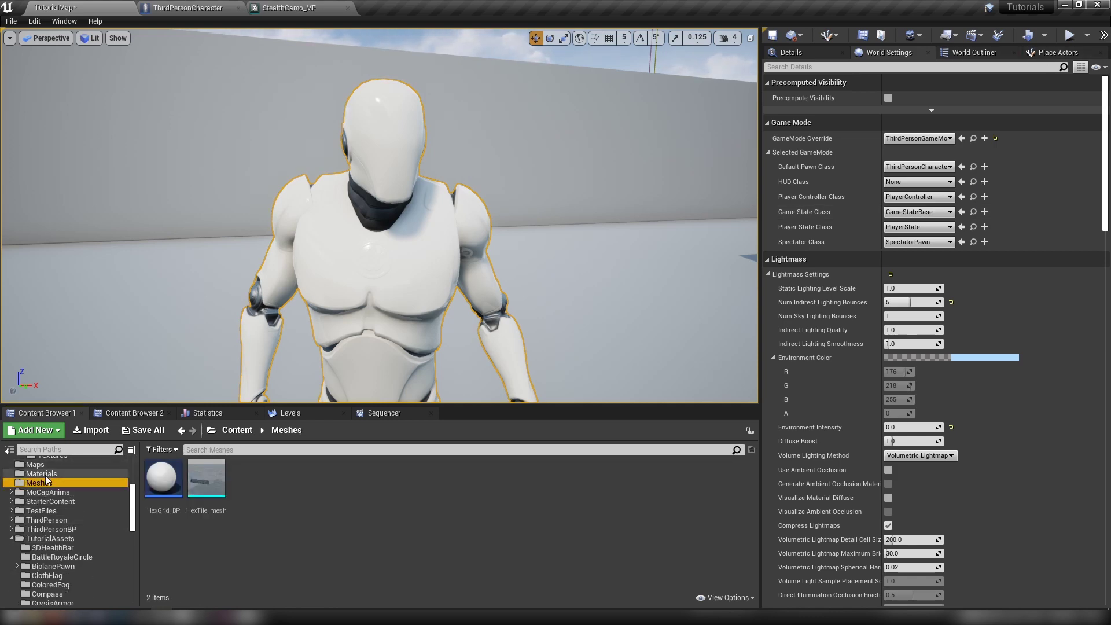
click(169, 479)
double_click(169, 479)
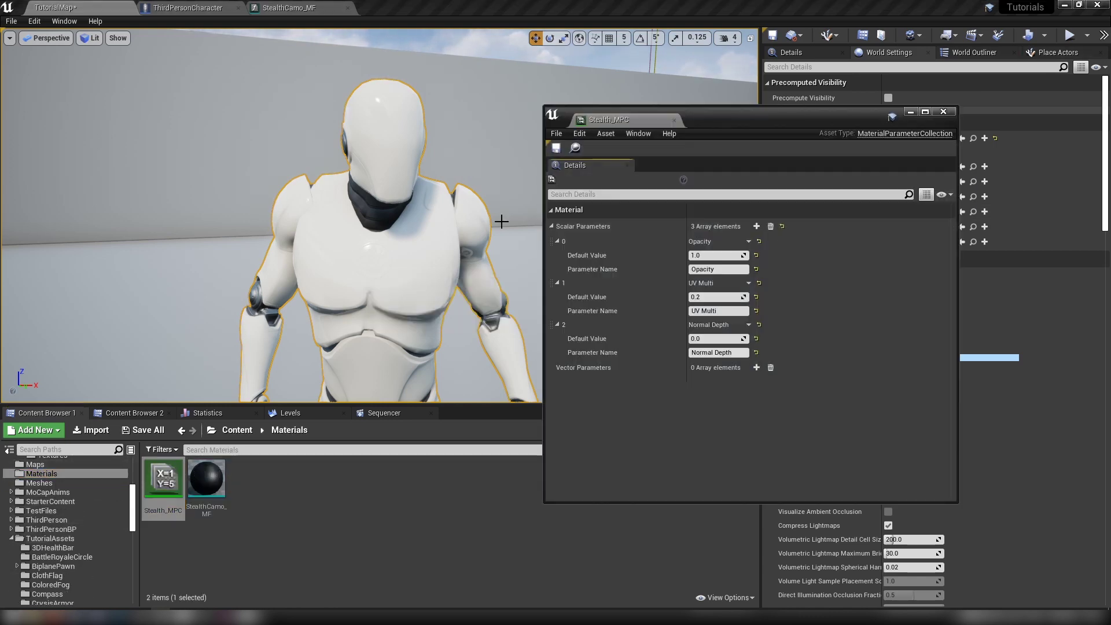
drag(731, 116, 766, 132)
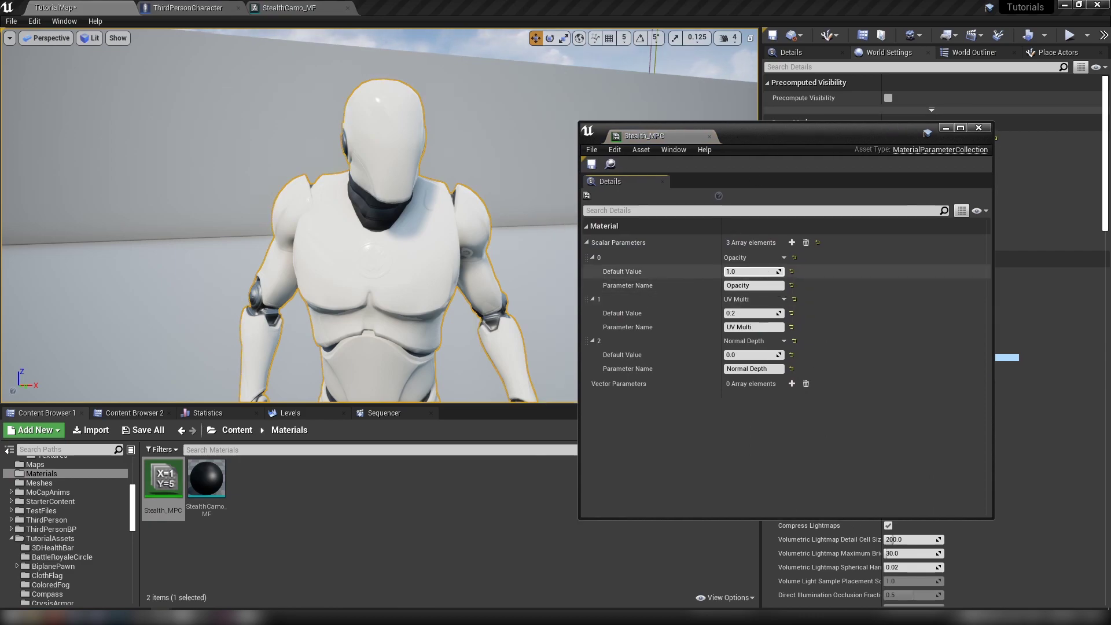
- Lower the Opacity default value in Stealth_MPC to about 0.15, deselecting the mannequin to preview the fade
drag(752, 271, 735, 271)
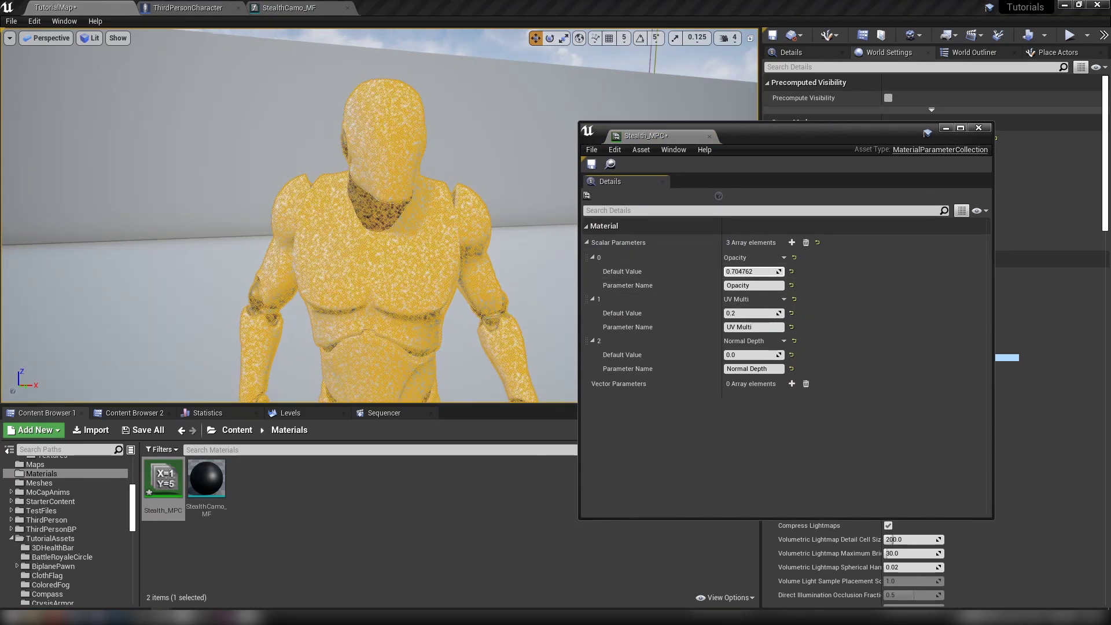
click(444, 118)
drag(752, 271, 719, 271)
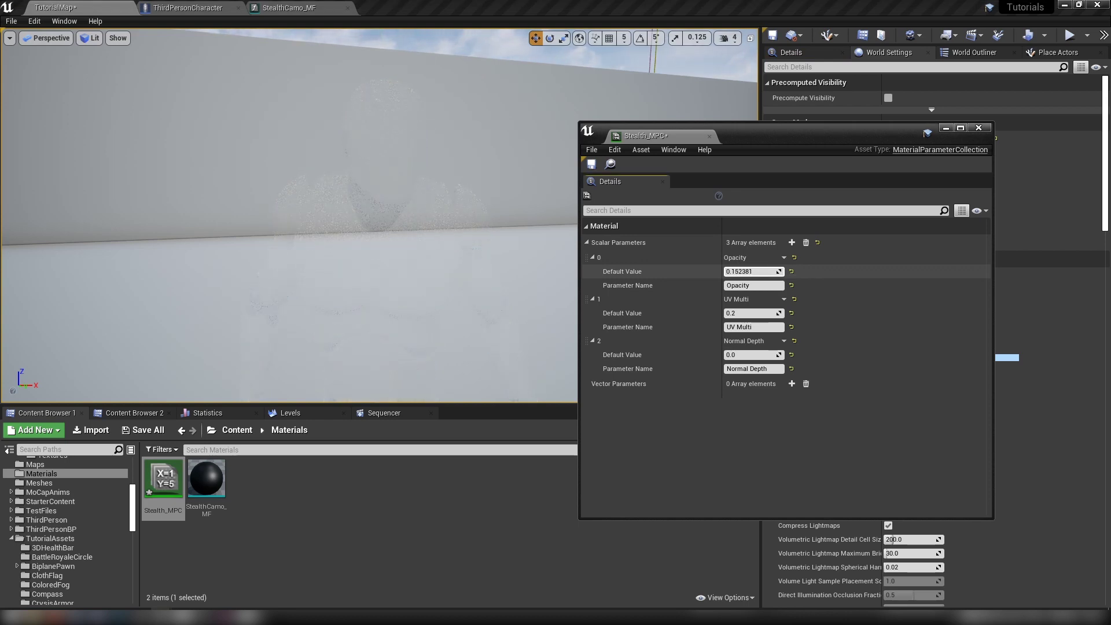
- Preview Stealth_MPC with Opacity at about 0.61 and Normal Depth raised to about 13.75, and return Normal Depth to 0
mouse_move(752, 271)
mouse_down()
mouse_move(775, 272)
mouse_move(758, 271)
mouse_up()
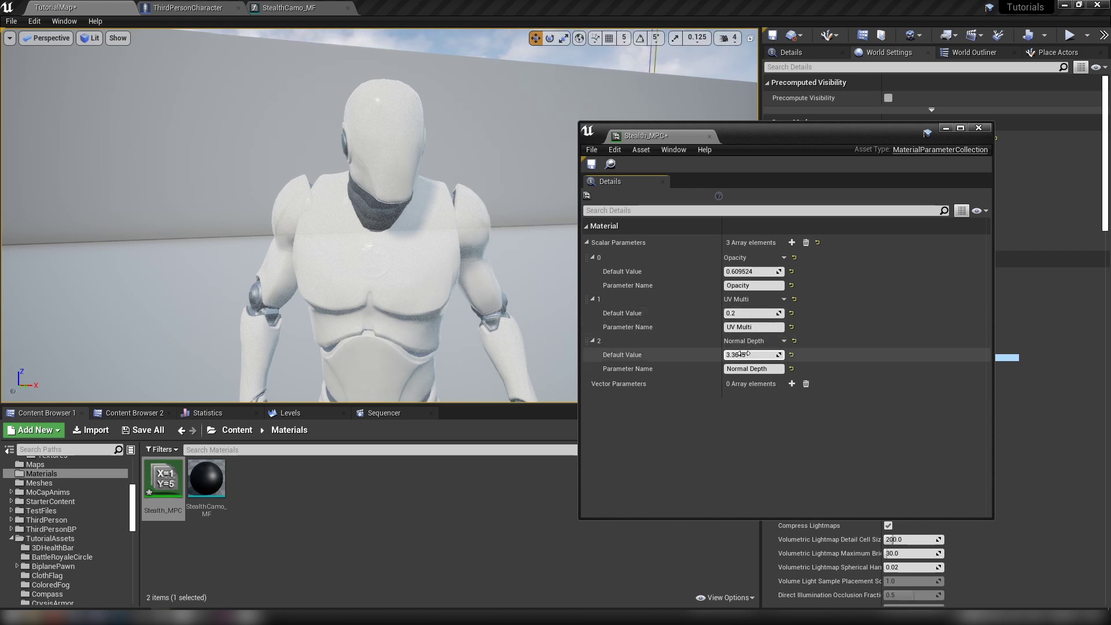
drag(752, 355, 793, 362)
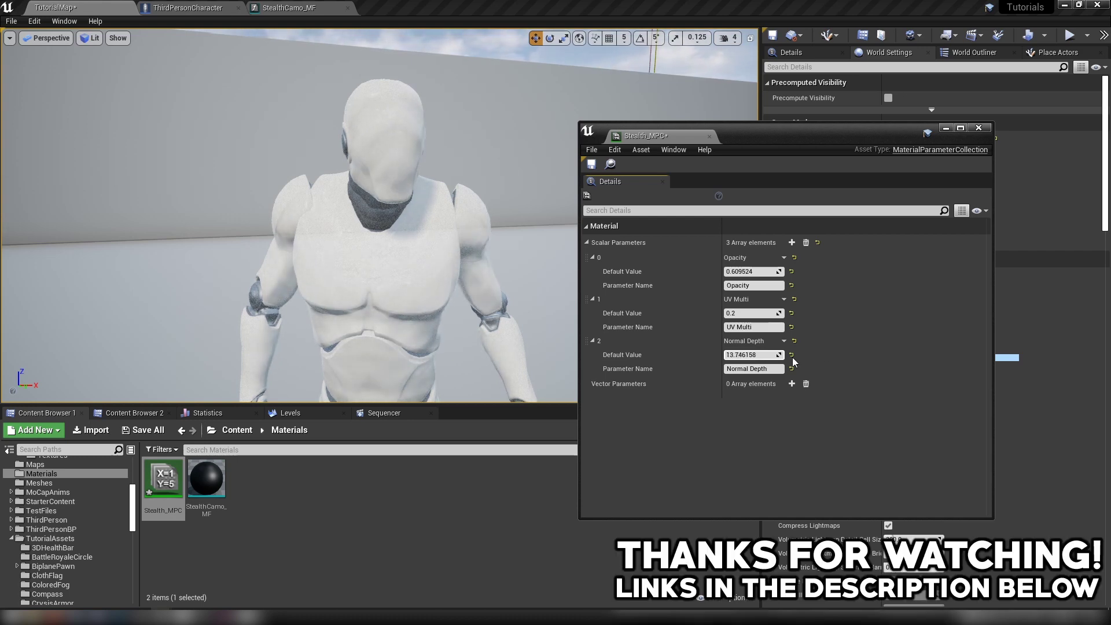
click(752, 354)
text(0)
key(Return)
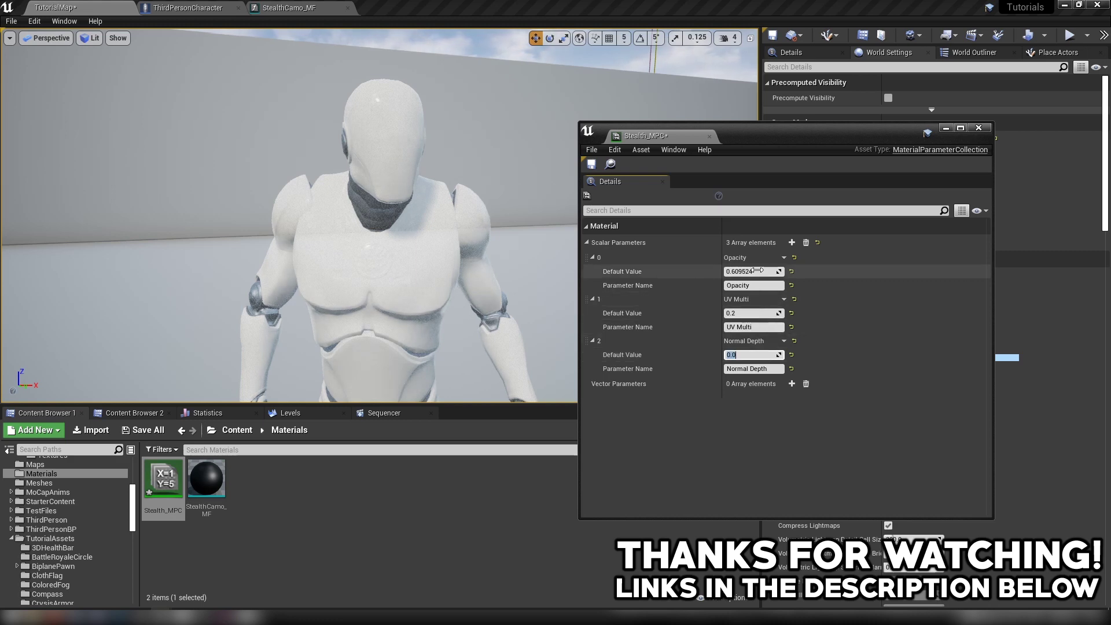
- Vary the Opacity default value between 0 and 1 to preview the fade, leave it at 1.0, and close Stealth_MPC
drag(755, 272, 746, 272)
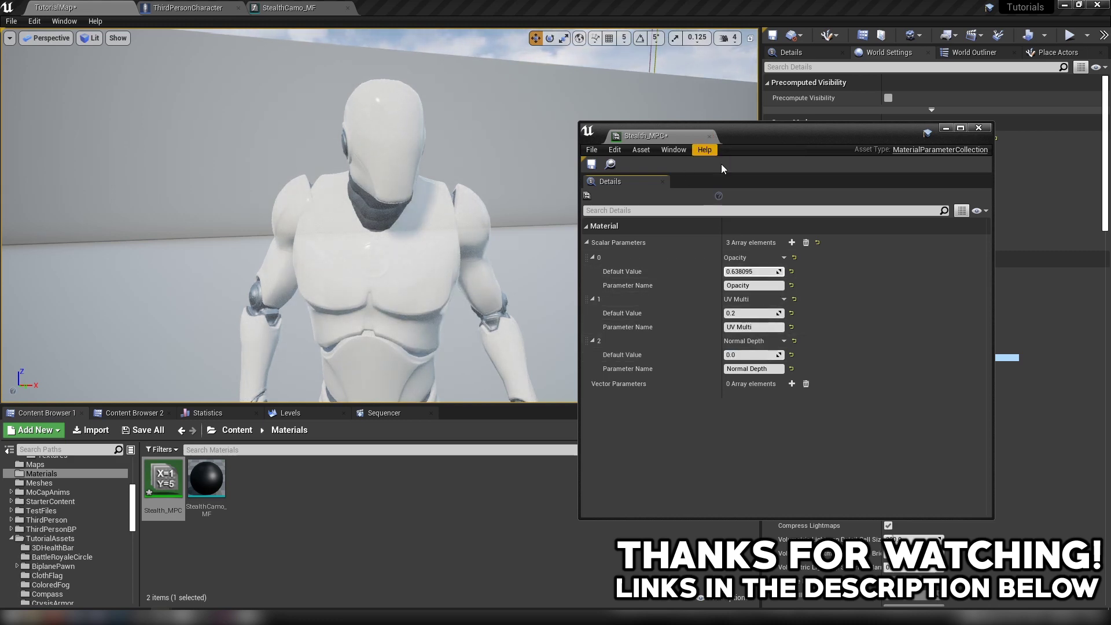
click(790, 271)
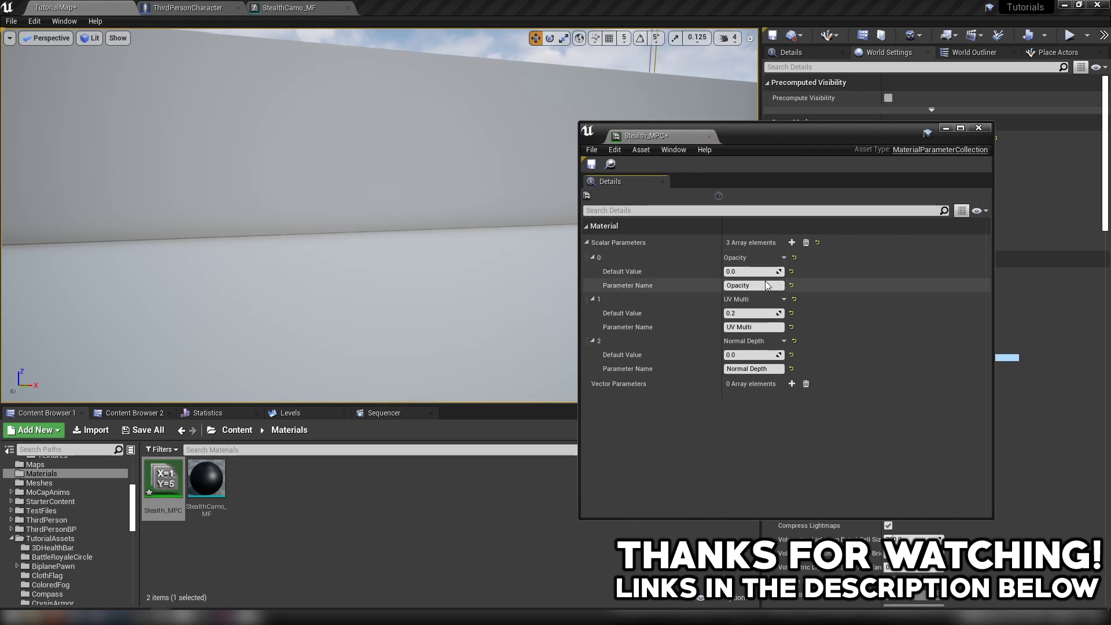
key(Return)
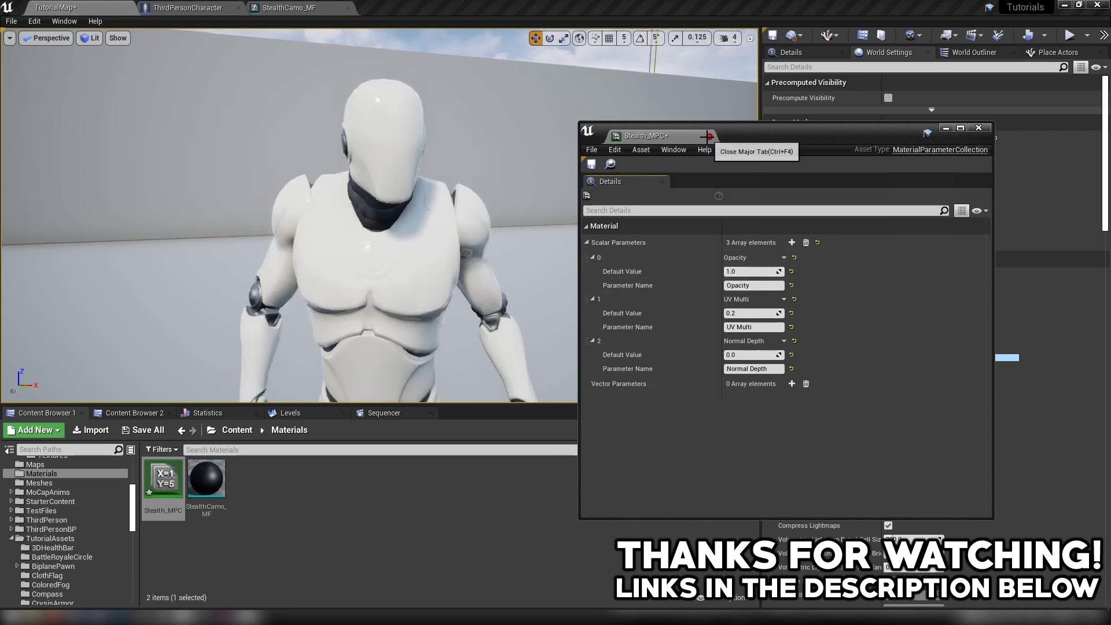
click(707, 136)
- Play TutorialMap, run the character around, and toggle stealth to check the effect on the character and the placed mannequin
click(1069, 35)
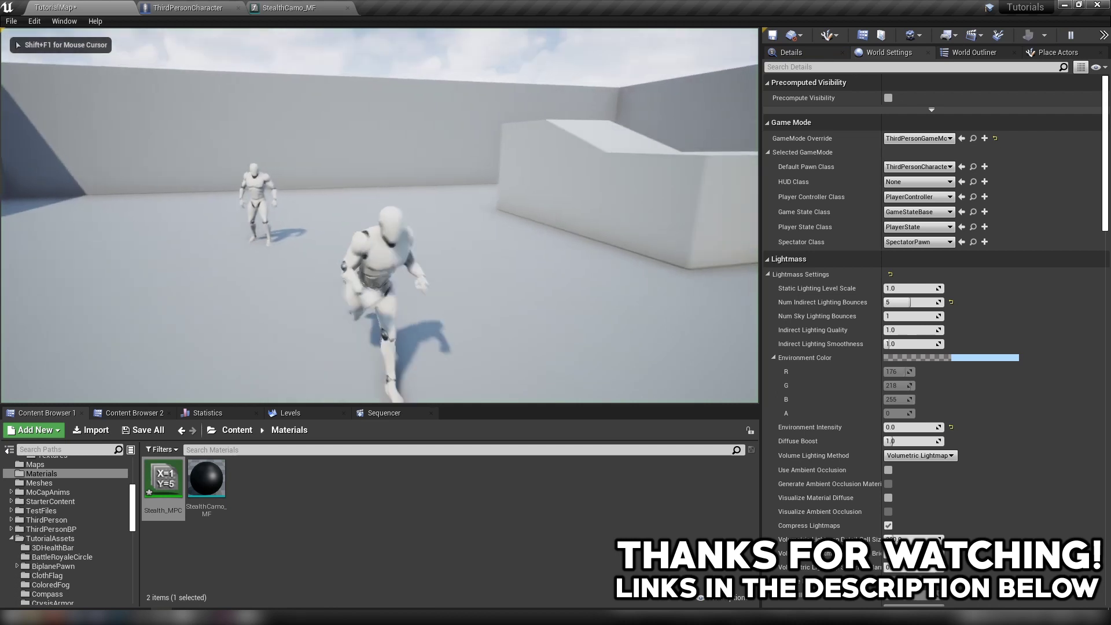
key(w)
key(e)
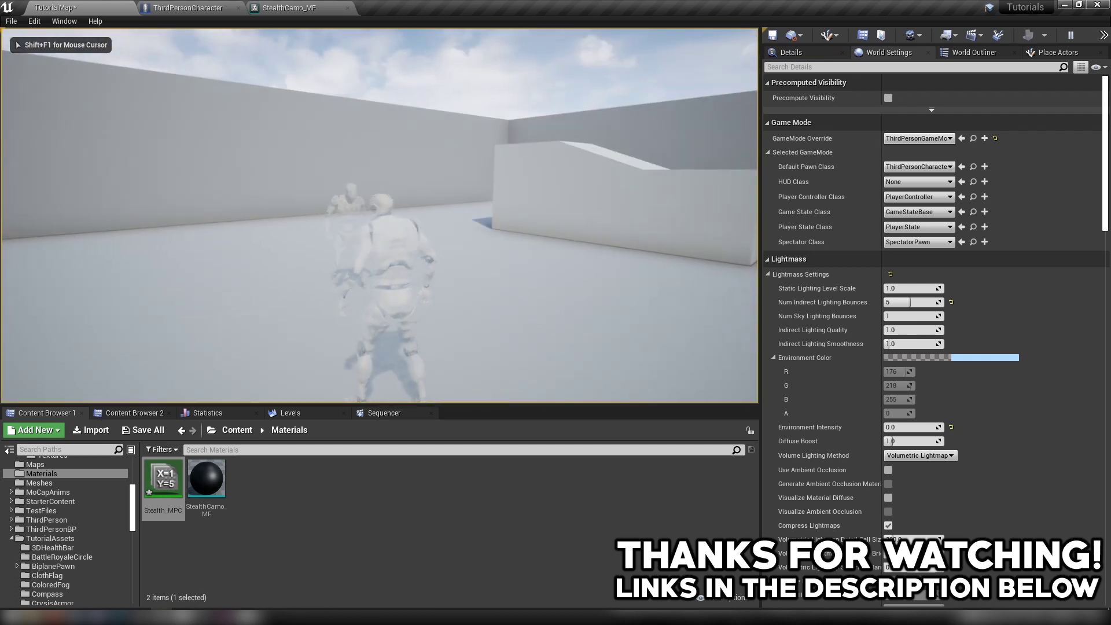